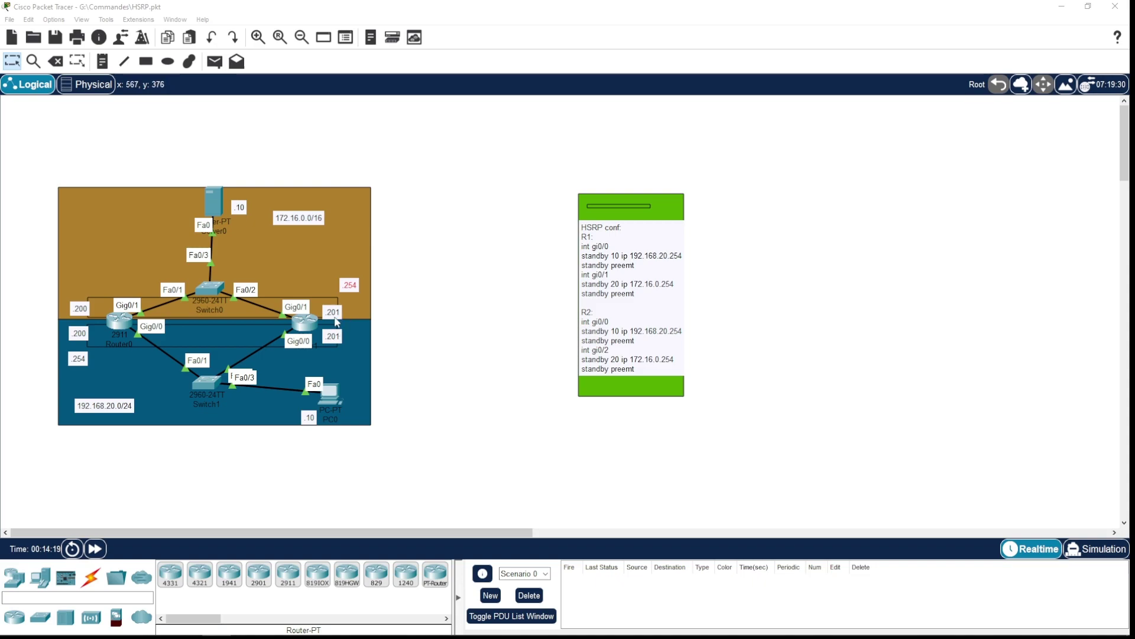
Nudge the two .254 virtual address labels slightly in the topology diagram.
click(271, 299)
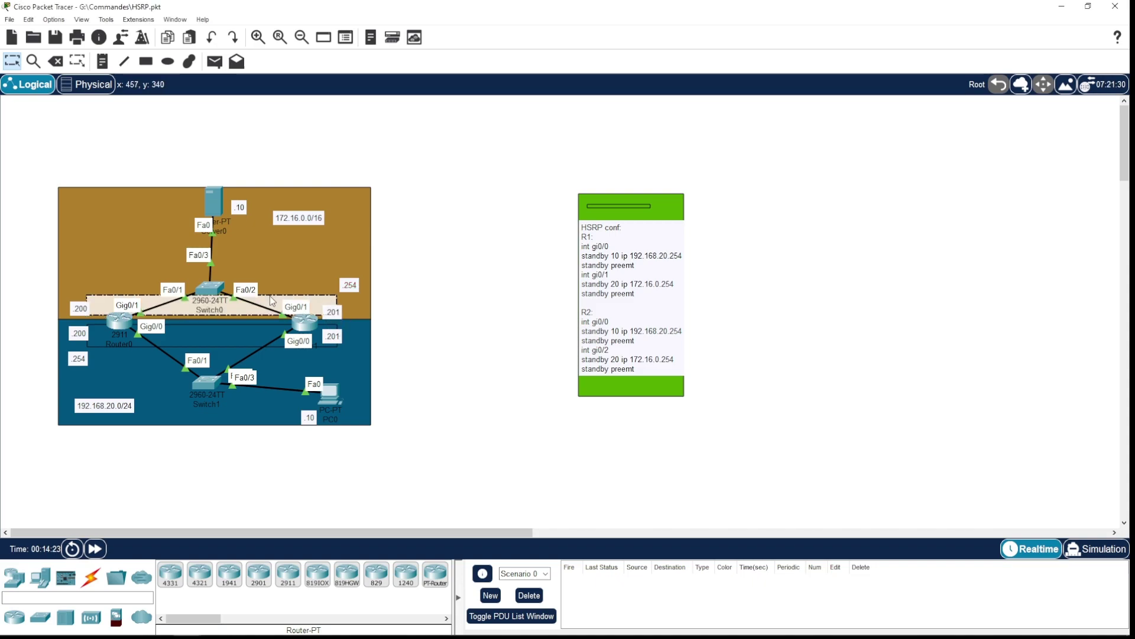
click(463, 329)
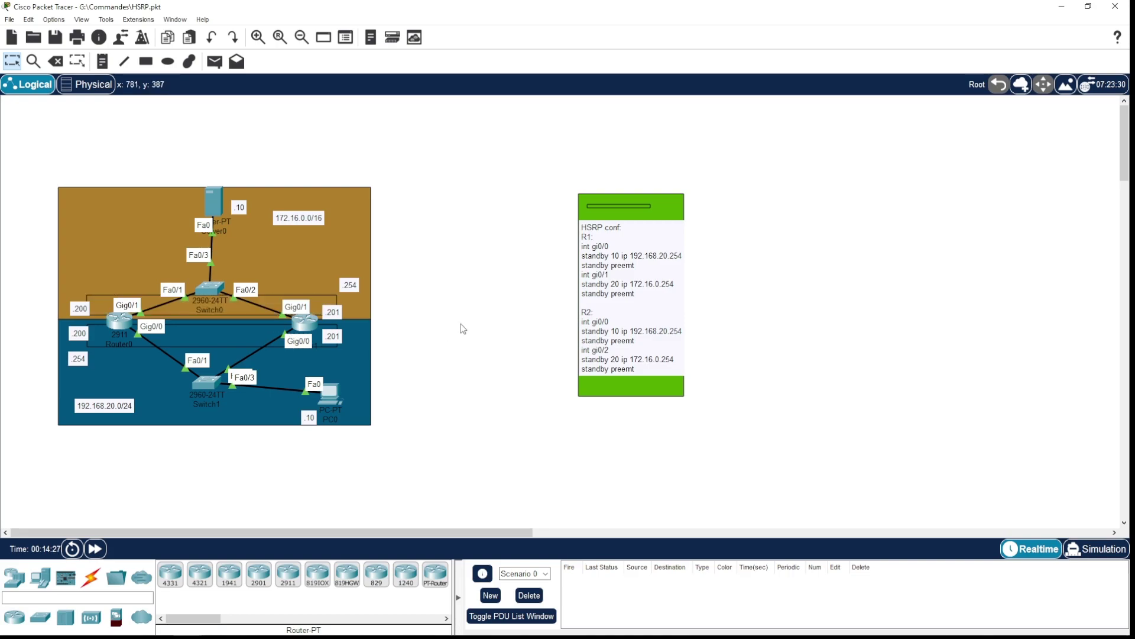
drag(354, 283, 351, 280)
drag(78, 358, 78, 362)
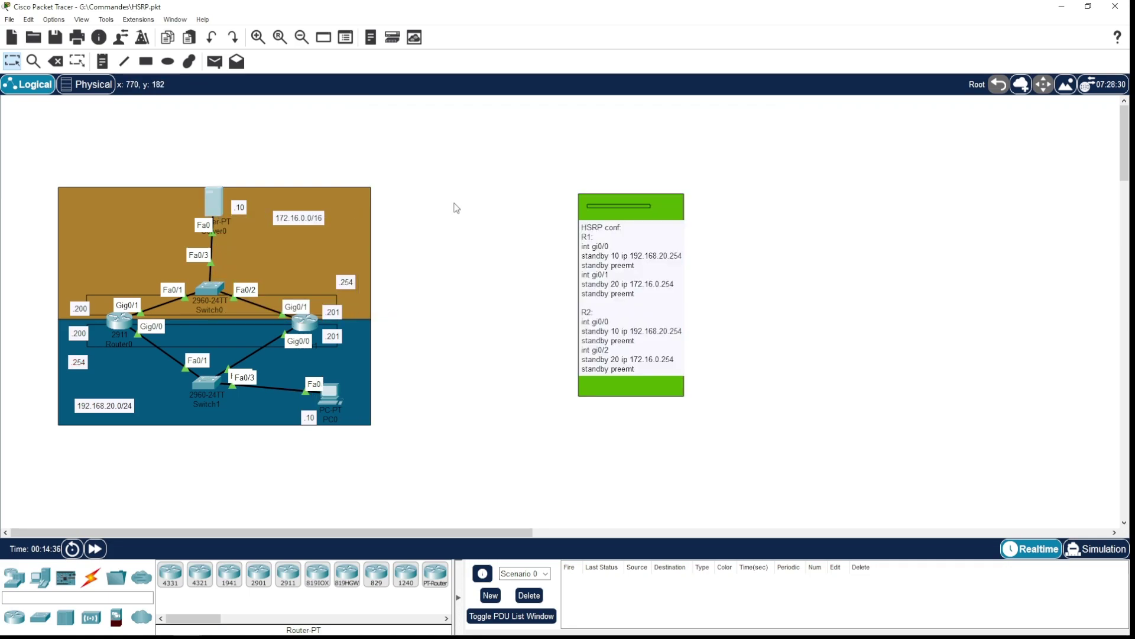
View the HTTP service settings of Server0 and close its window.
click(217, 205)
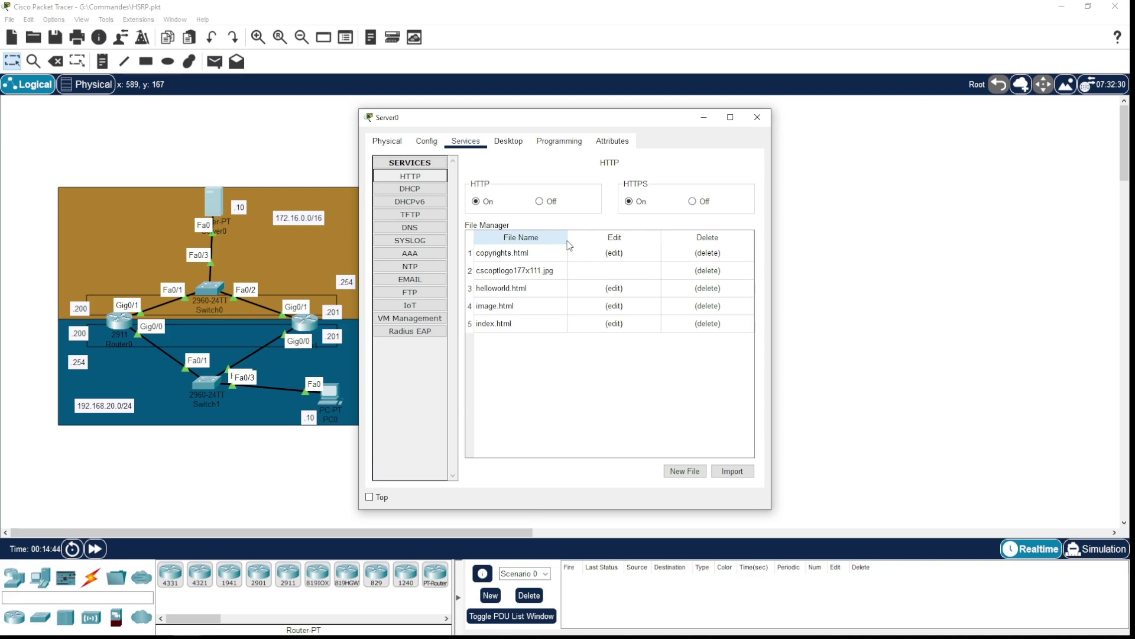
click(759, 117)
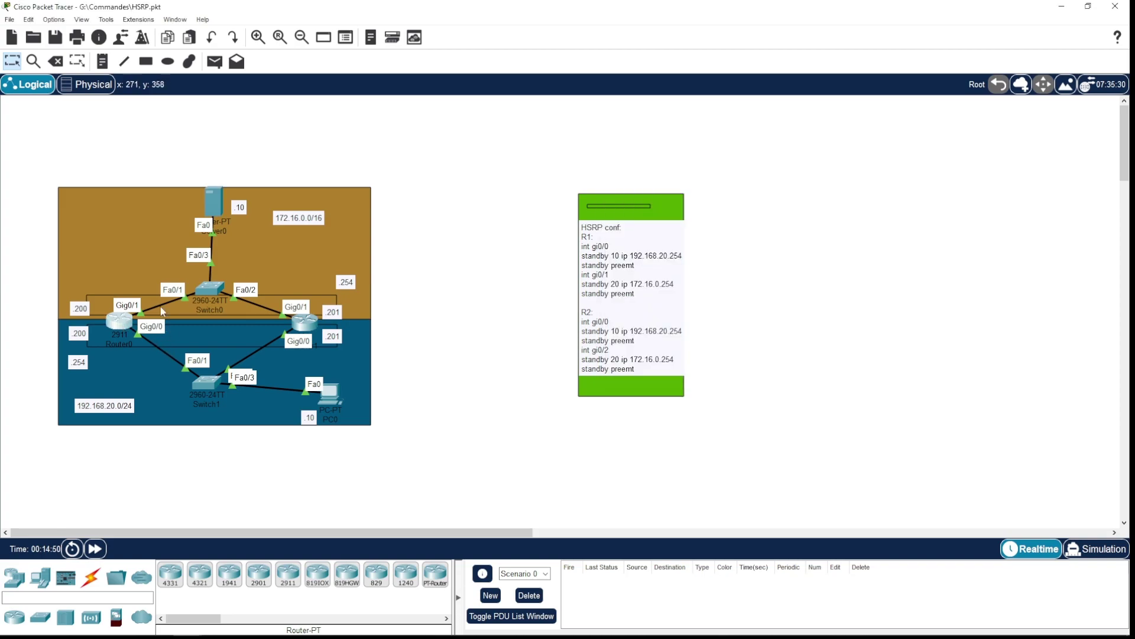
Open Router0's command line, enter global configuration mode with conf t and select interface gi0/1.
click(134, 322)
drag(713, 118, 211, 143)
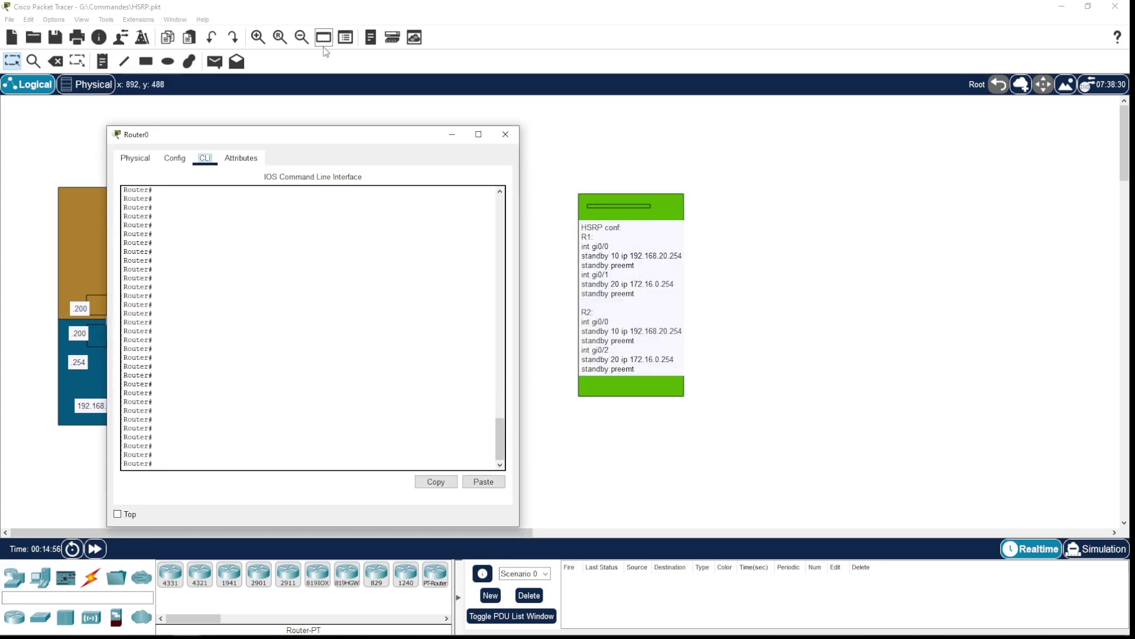
drag(341, 141, 396, 127)
click(346, 342)
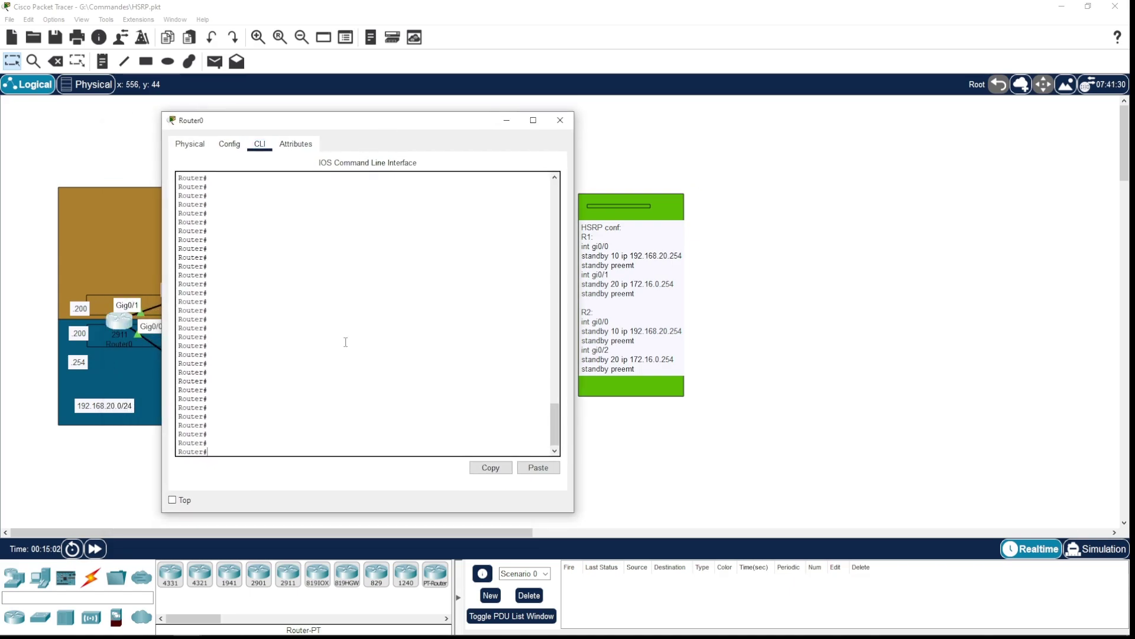
text(conf t)
key(Return)
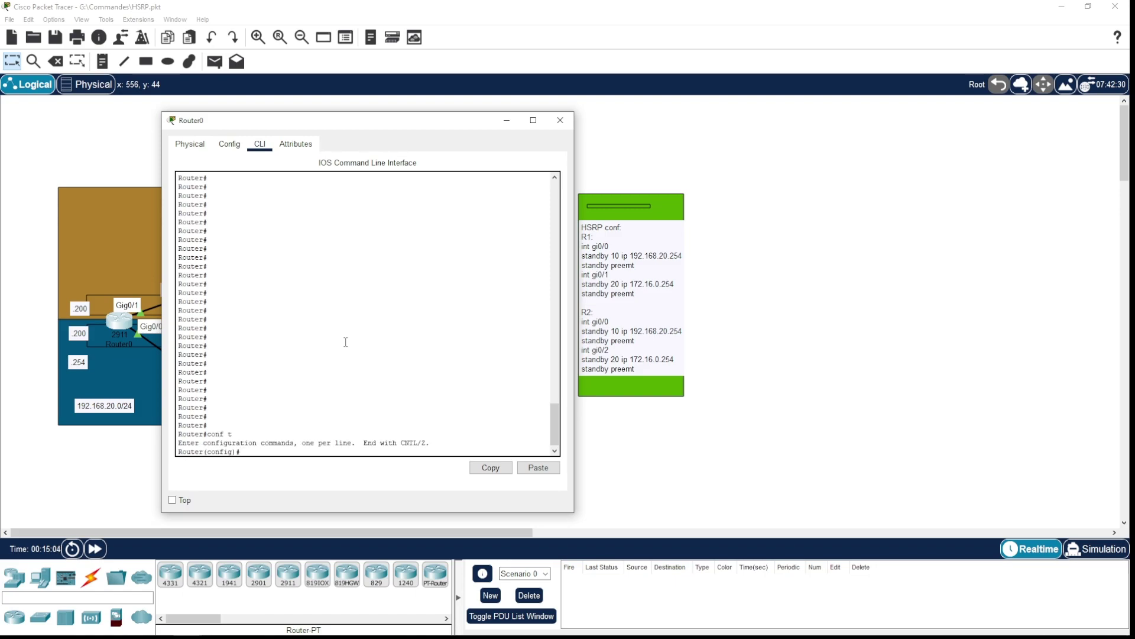
text(int gi0/1)
key(Return)
drag(379, 130, 681, 112)
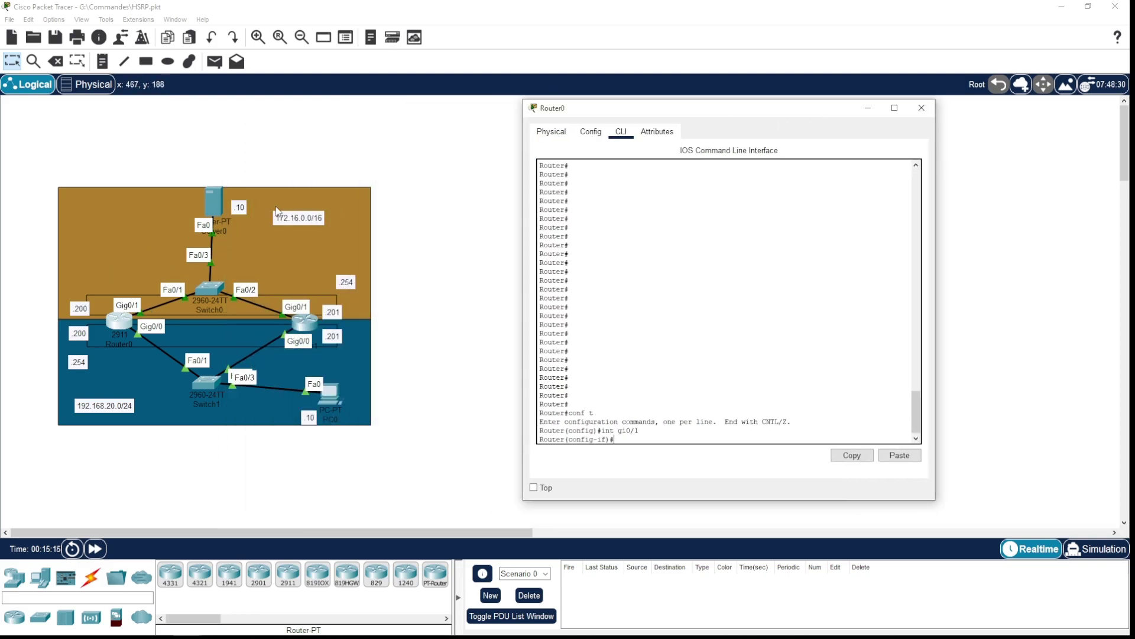
drag(720, 111, 351, 86)
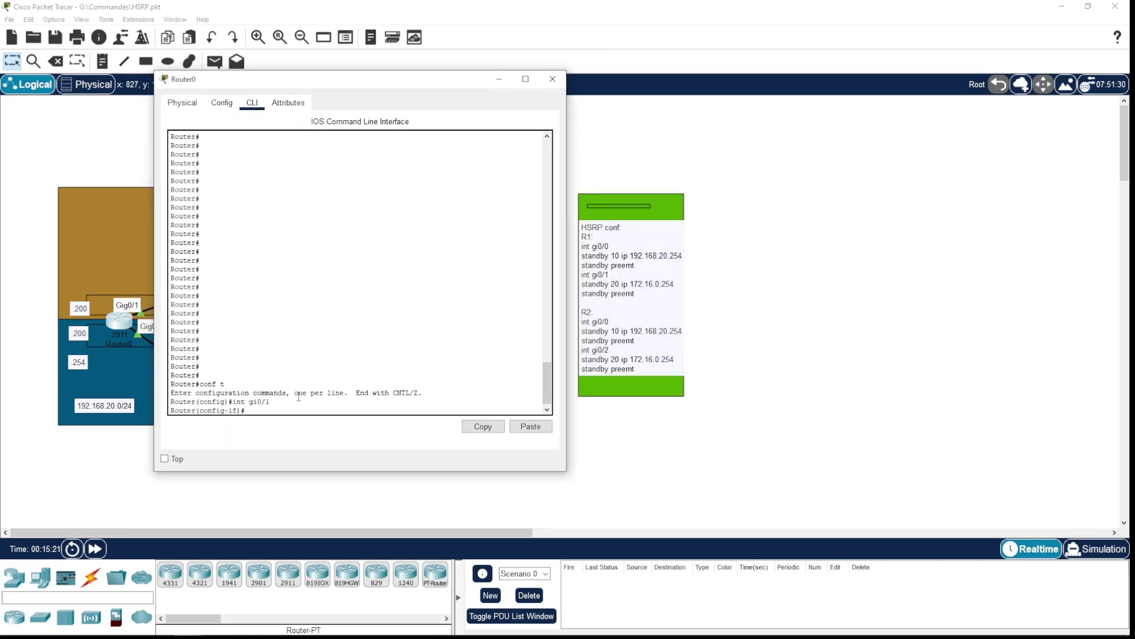
List the standby command options and set HSRP group 20's virtual IP to 172.16.0.254 on Router0's gi0/1.
text(stand)
key(Tab)
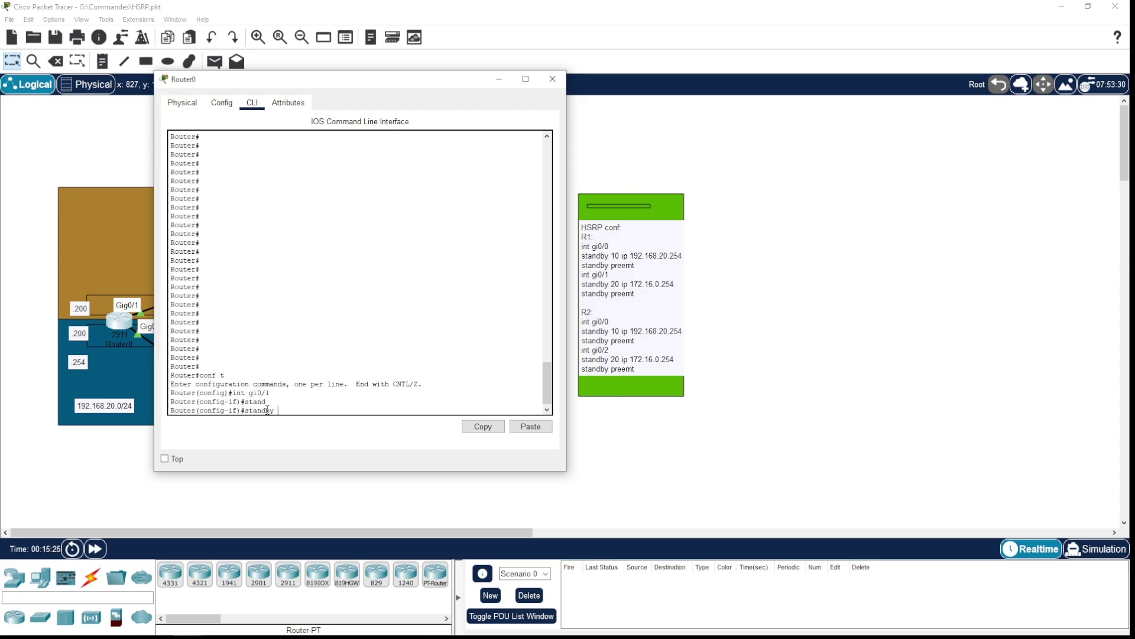
text(?)
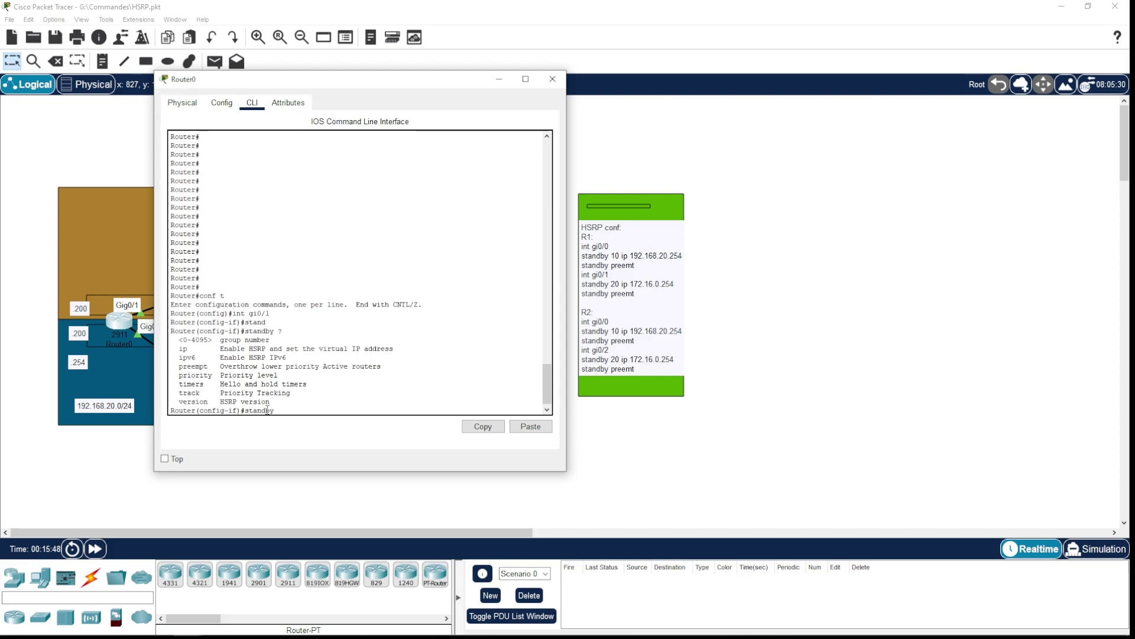
text(20 ip 172.16.0.254)
drag(343, 85, 464, 99)
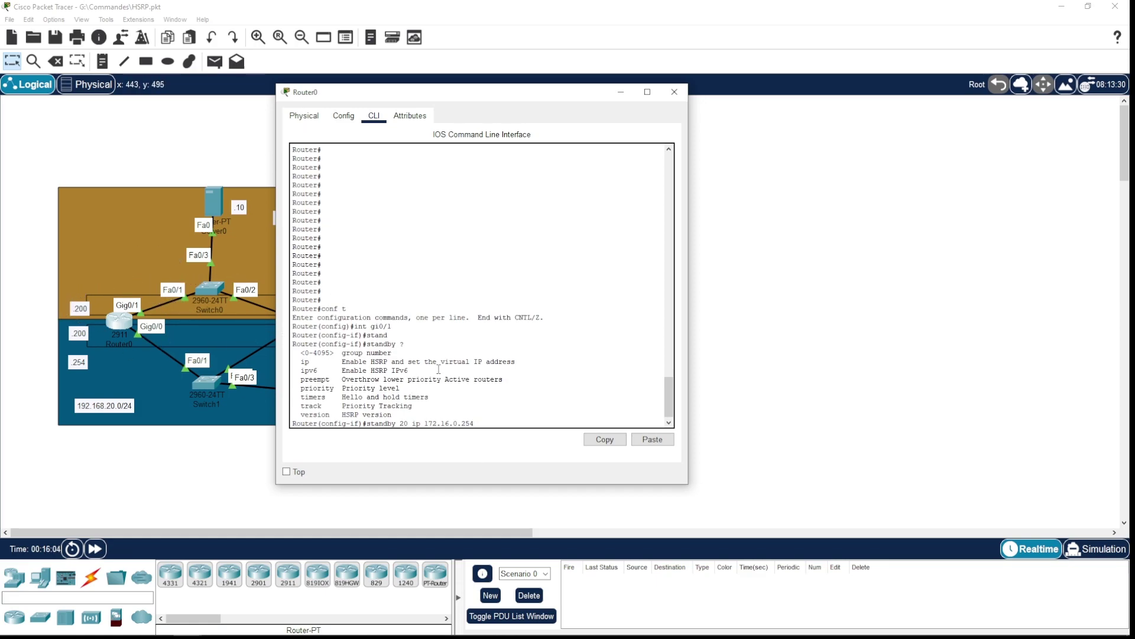
key(Return)
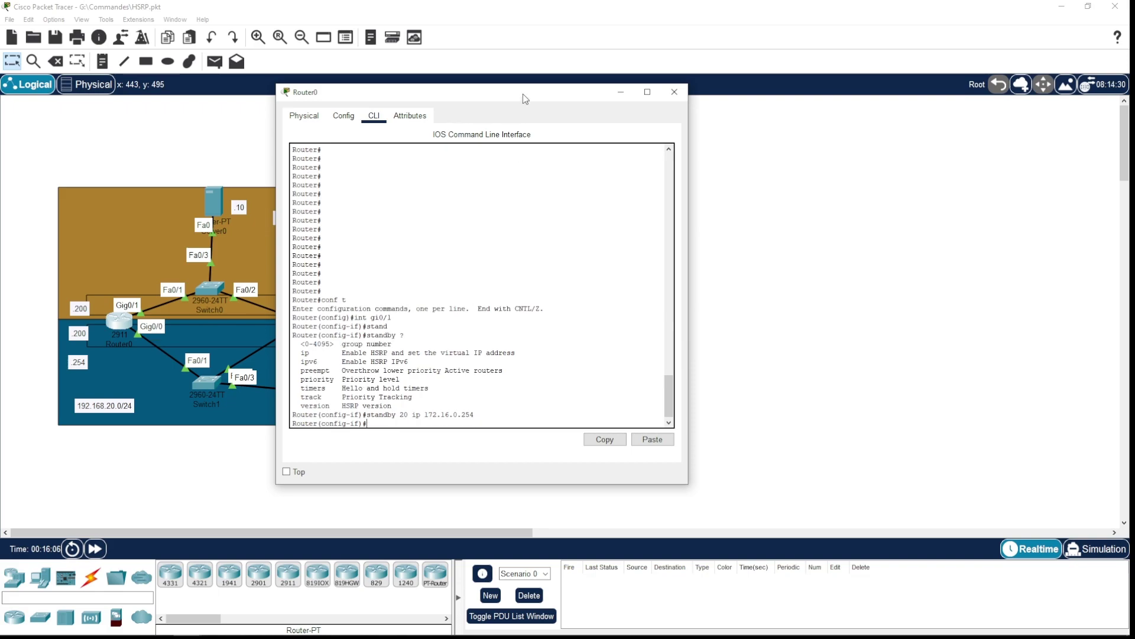
drag(523, 92, 403, 105)
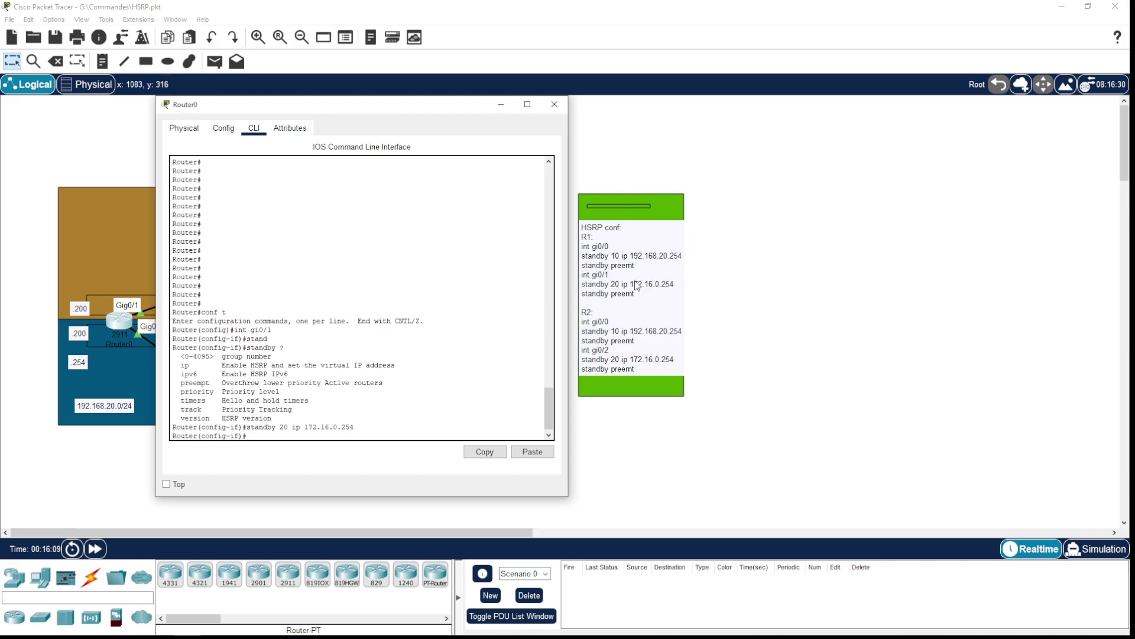
Enable HSRP preemption on Router0's gi0/1 with standby preempt.
text(srab)
key(Tab)
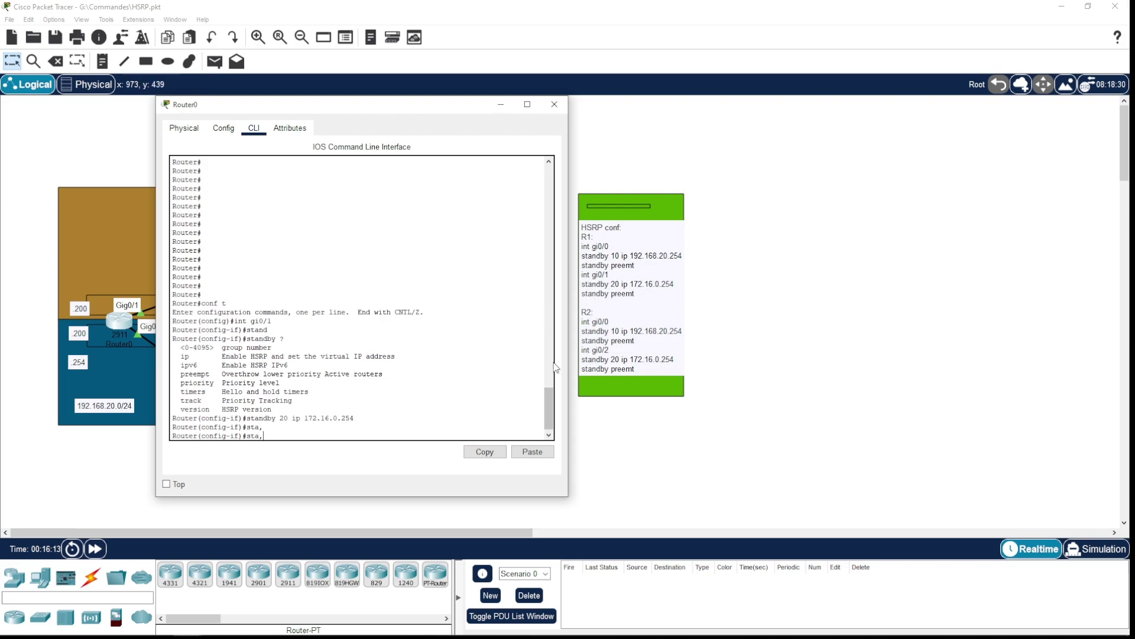
text(n)
key(Tab)
text(pree)
key(Tab)
key(Return)
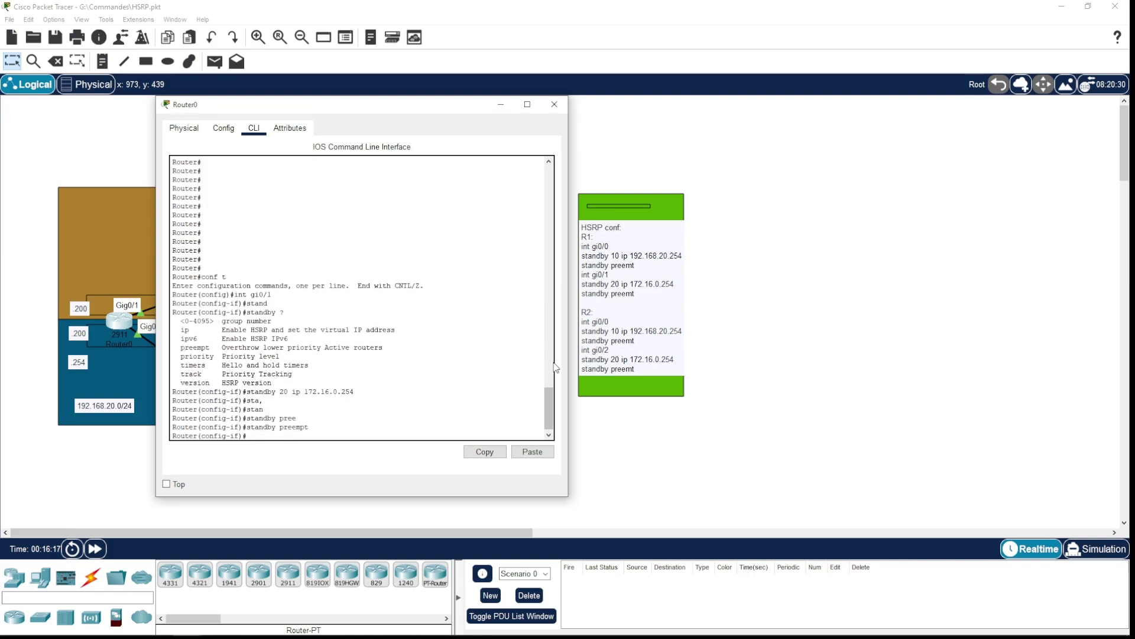
Switch Router0's configuration to interface gi0/0.
mouse_move(438, 104)
mouse_down()
mouse_move(454, 92)
mouse_move(436, 90)
mouse_up()
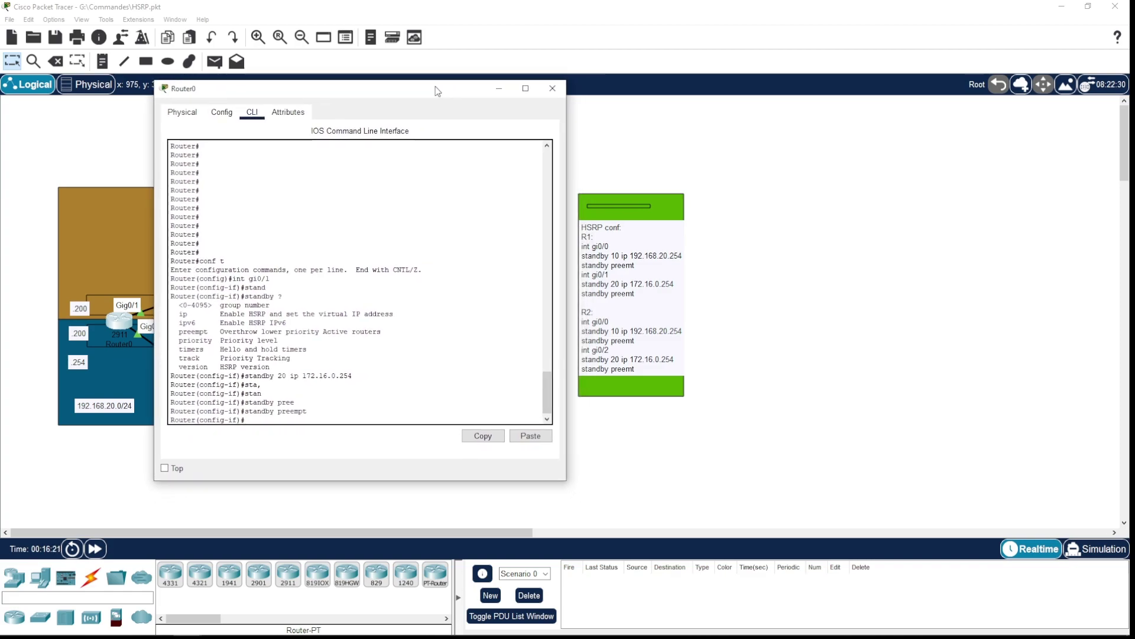
text(int gi0/0)
key(Return)
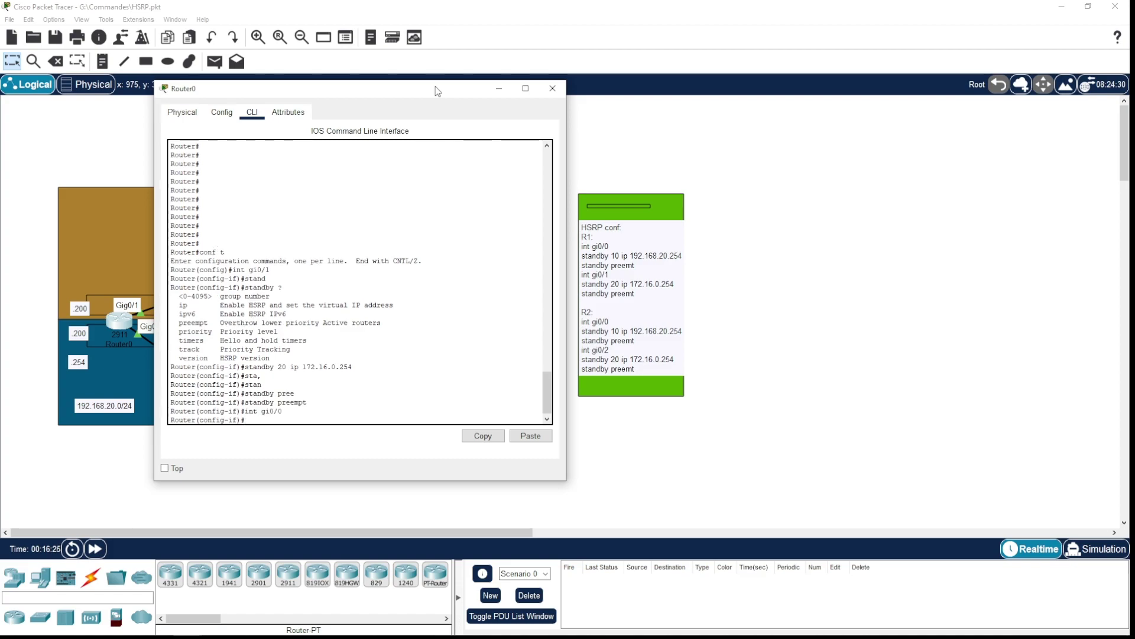
Try to assign HSRP group 10 the virtual IP 19.168.20.254 on Router0's gi0/0.
text(stand)
key(Tab)
text(10)
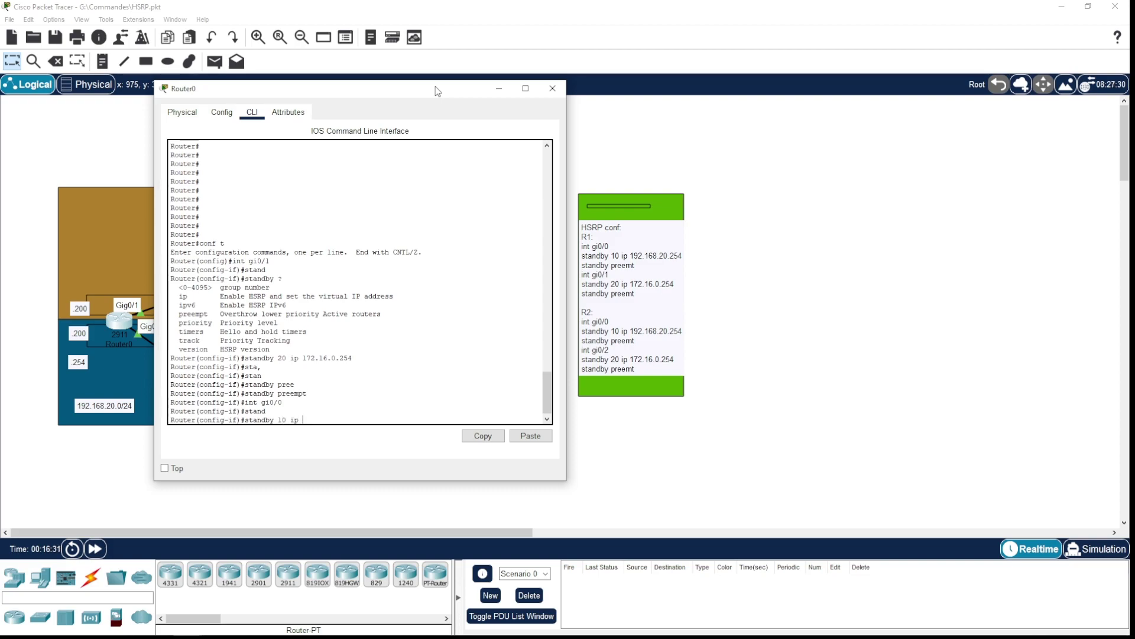
text( ip)
drag(435, 86, 803, 78)
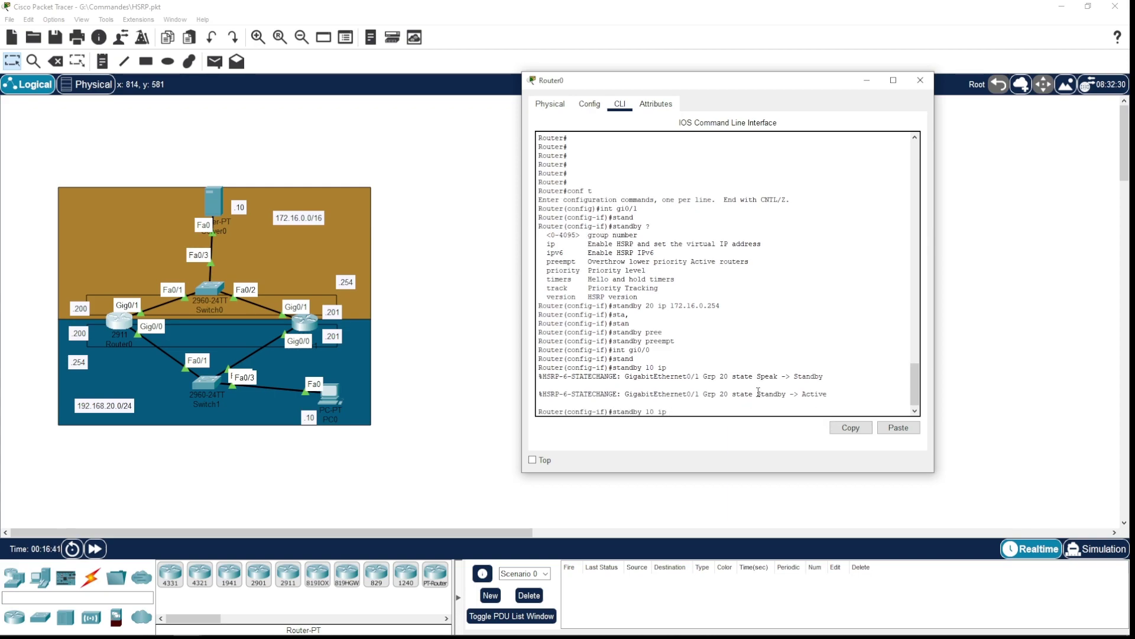
text(19.168.20.254)
key(Return)
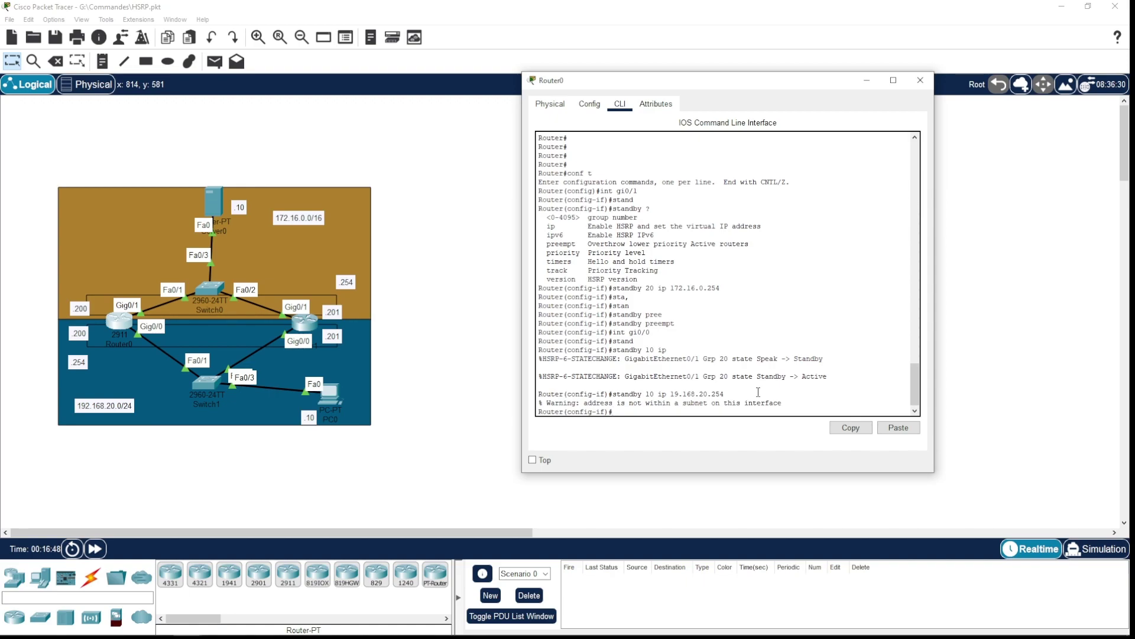
Reissue the group 10 standby command on Router0's gi0/0 with virtual IP 192.168.20.254, and close the router window.
key(Up)
key(BackSpace)
key(BackSpace)
key(BackSpace)
key(BackSpace)
key(BackSpace)
key(BackSpace)
key(BackSpace)
key(BackSpace)
key(BackSpace)
key(BackSpace)
key(BackSpace)
key(BackSpace)
key(BackSpace)
key(BackSpace)
key(BackSpace)
key(BackSpace)
key(BackSpace)
key(BackSpace)
key(BackSpace)
key(BackSpace)
key(Up)
key(Left)
key(Left)
key(Left)
key(Left)
key(Left)
key(Left)
key(Left)
key(Left)
key(Left)
text(2)
key(Return)
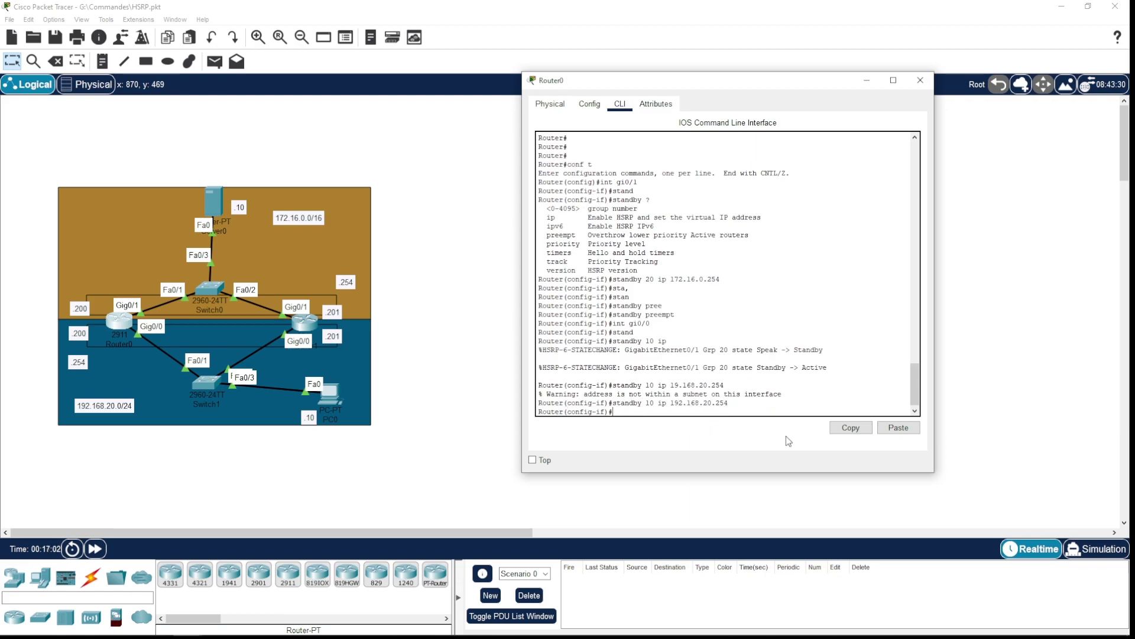
drag(689, 81, 358, 123)
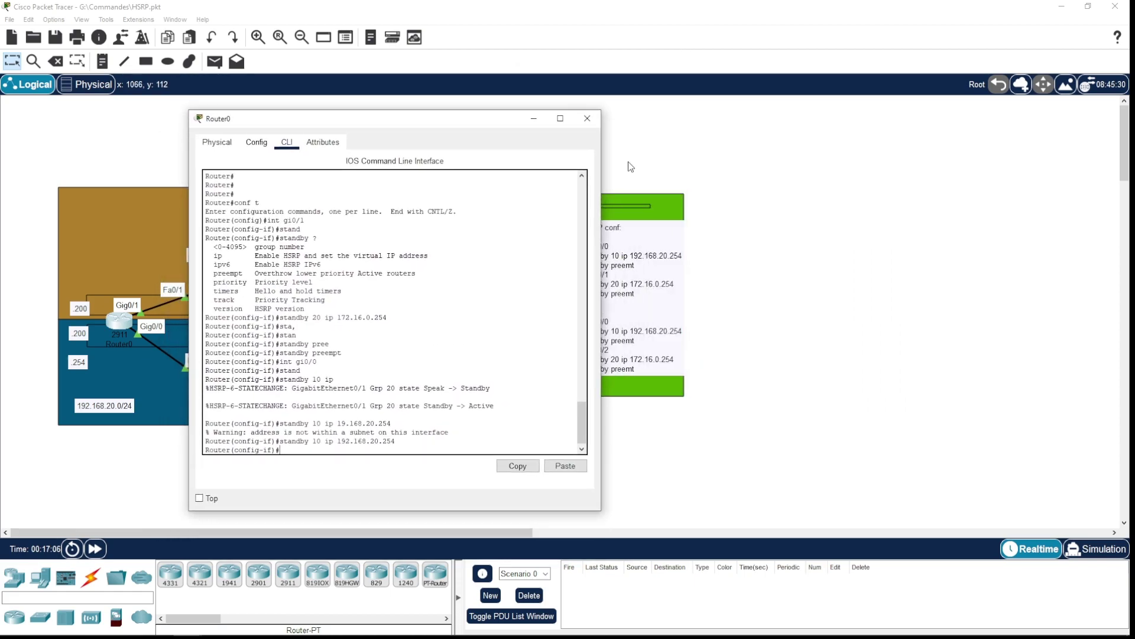
click(588, 118)
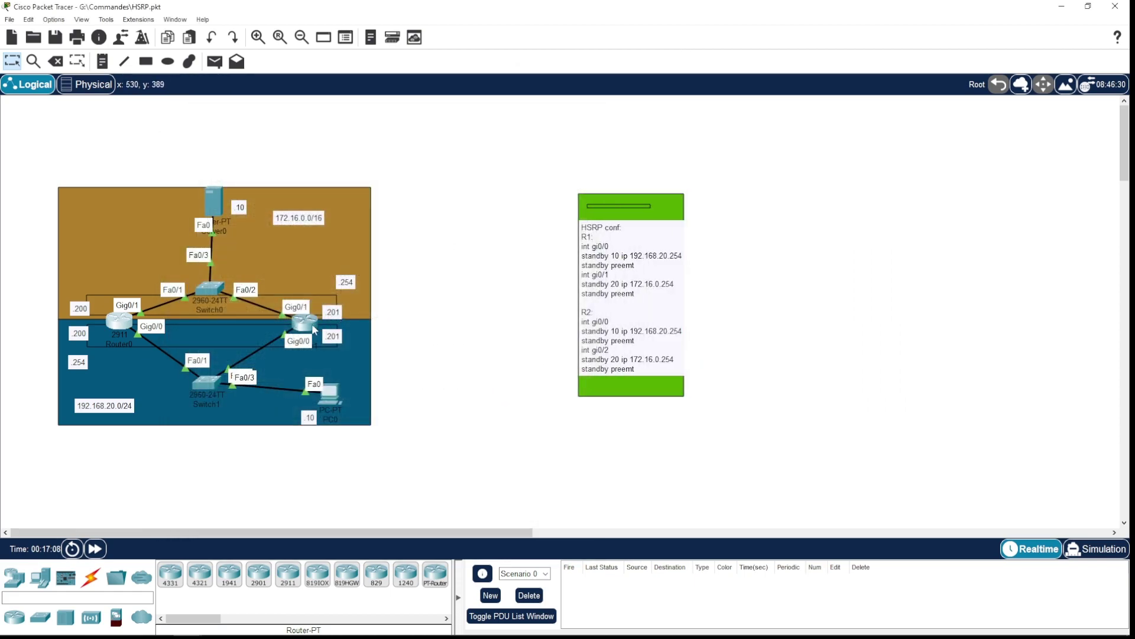
Open Router1's command line, enter privileged and global configuration modes, and select interface gi0/0.
double_click(302, 322)
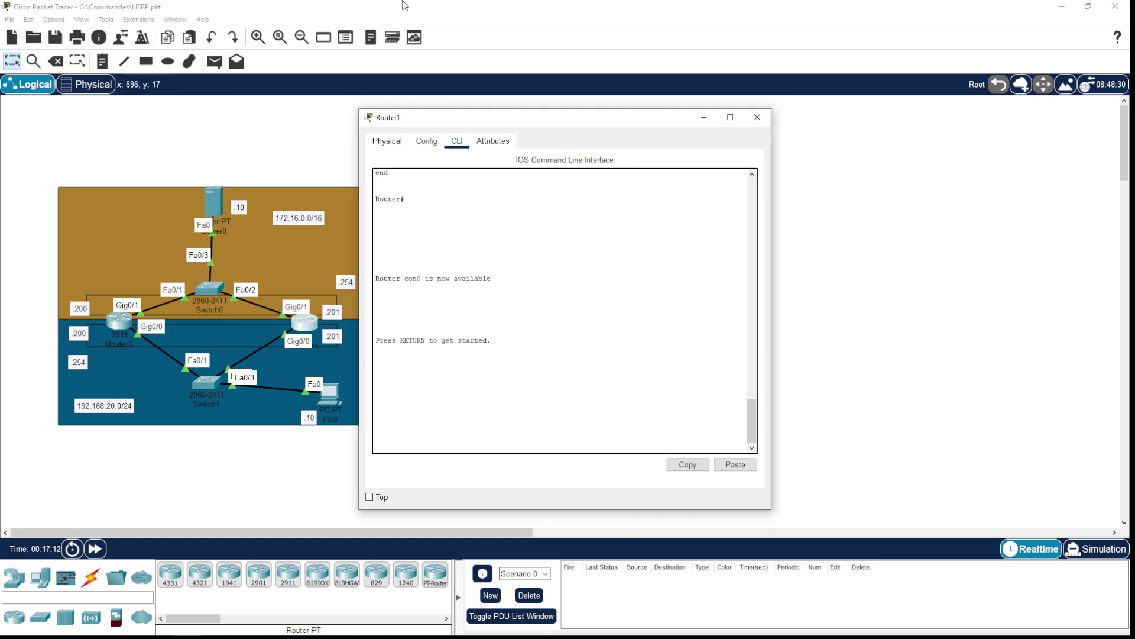
key(Return)
drag(550, 127, 411, 108)
text(e)
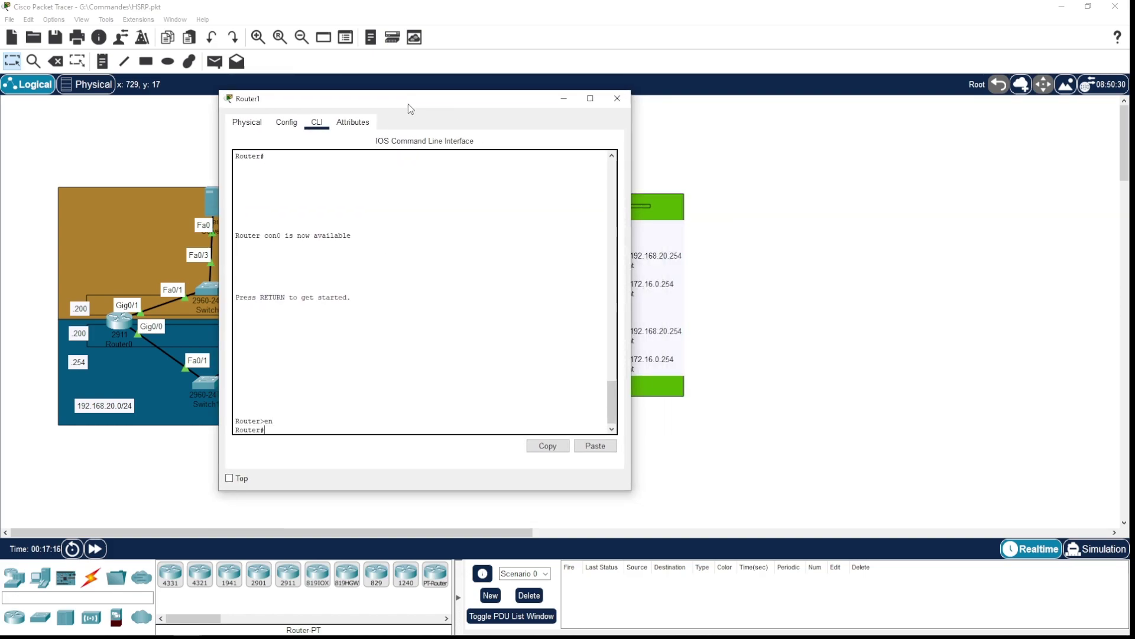
text(conf t)
key(Return)
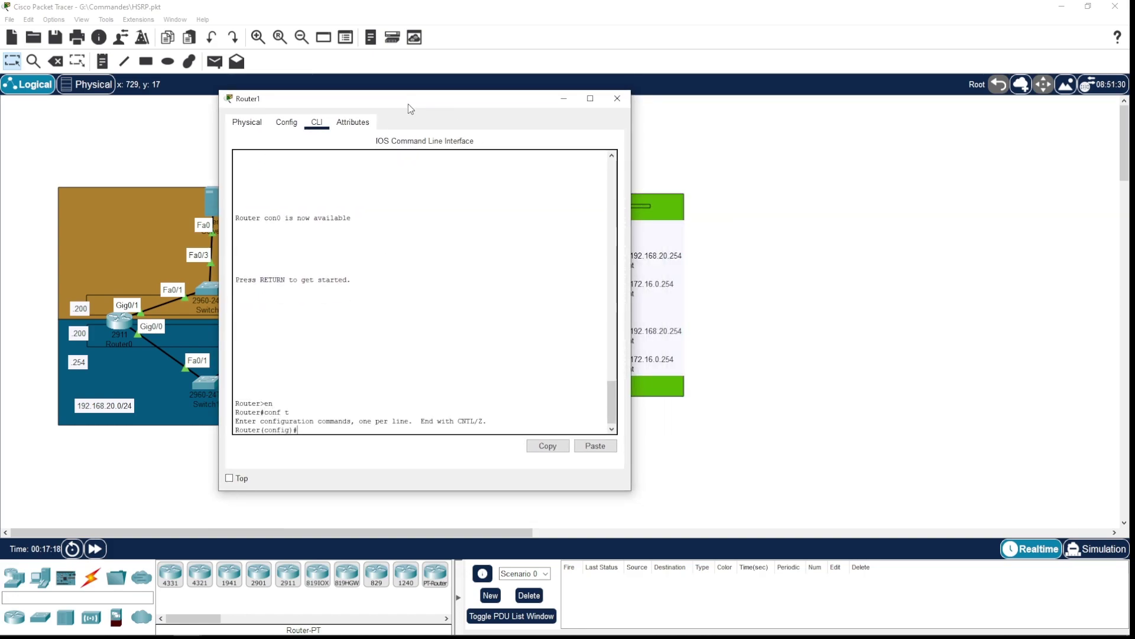
drag(411, 108, 562, 105)
text(int gi0/0)
key(Return)
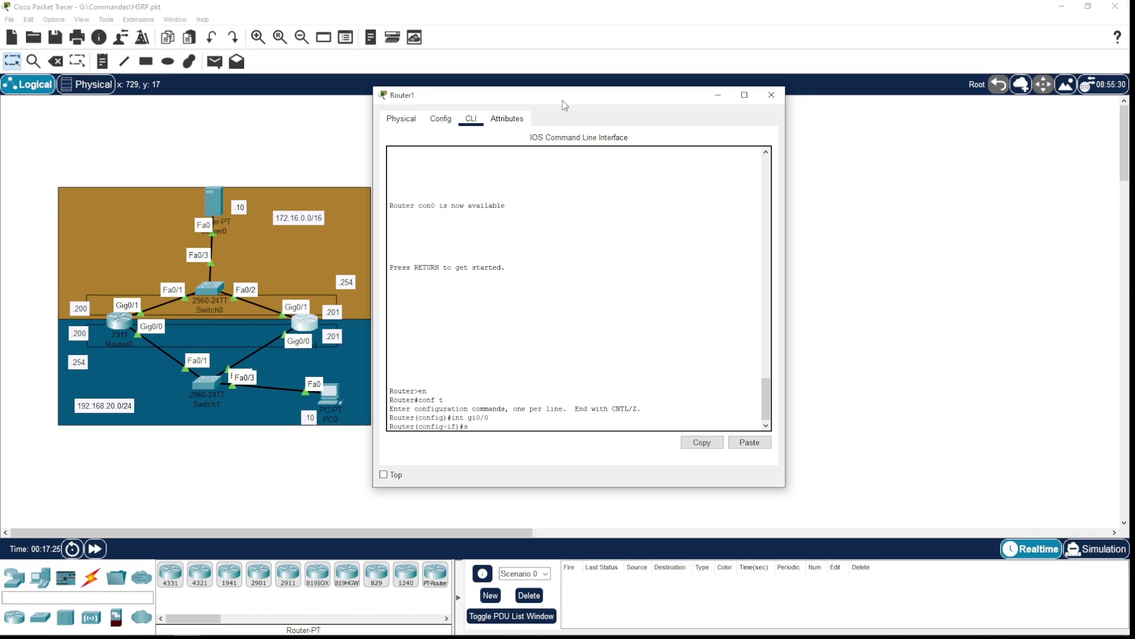
List the options for standby and standby 10, and set group 10's virtual IP to 192.168.20.254 on Router1's gi0/0.
text(st)
key(Tab)
drag(563, 101, 661, 75)
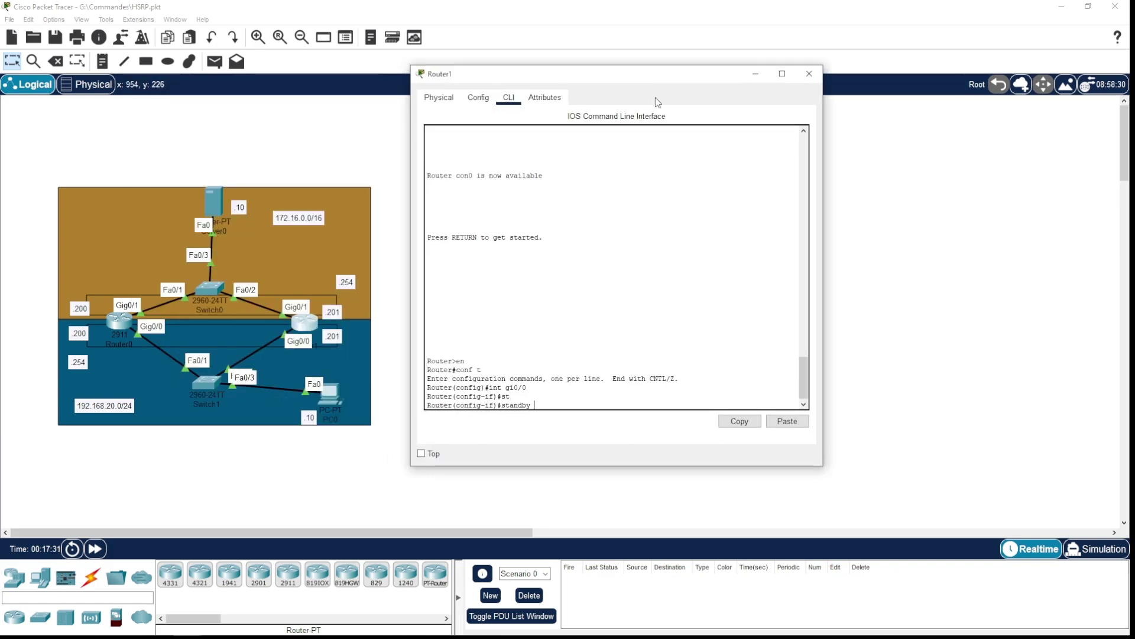
text(?)
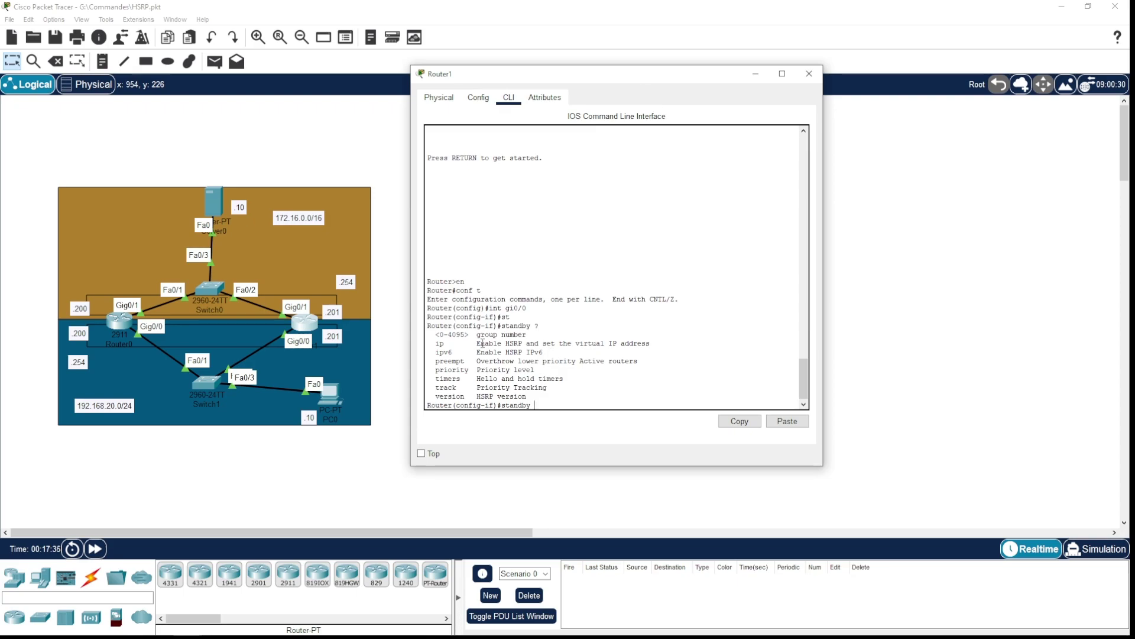
drag(428, 334, 529, 397)
click(540, 346)
text(10 ?)
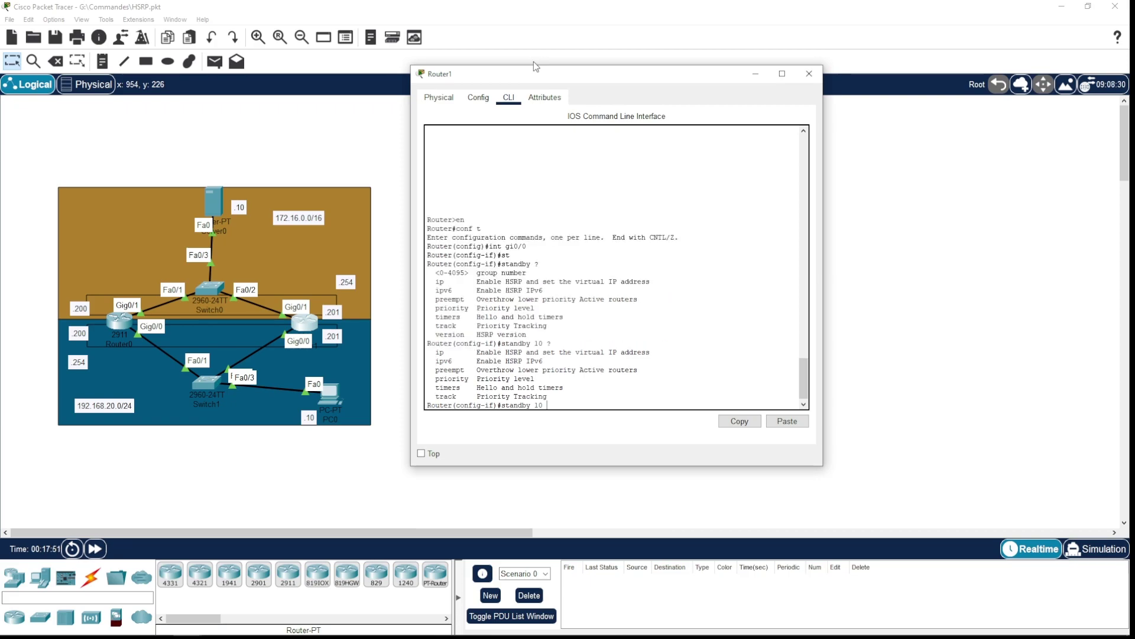
text(ip 192.168.20.254)
key(Return)
Enable HSRP preemption on Router1's gi0/0 with standby preempt.
text(sta)
key(Tab)
text(pree)
key(Tab)
key(Return)
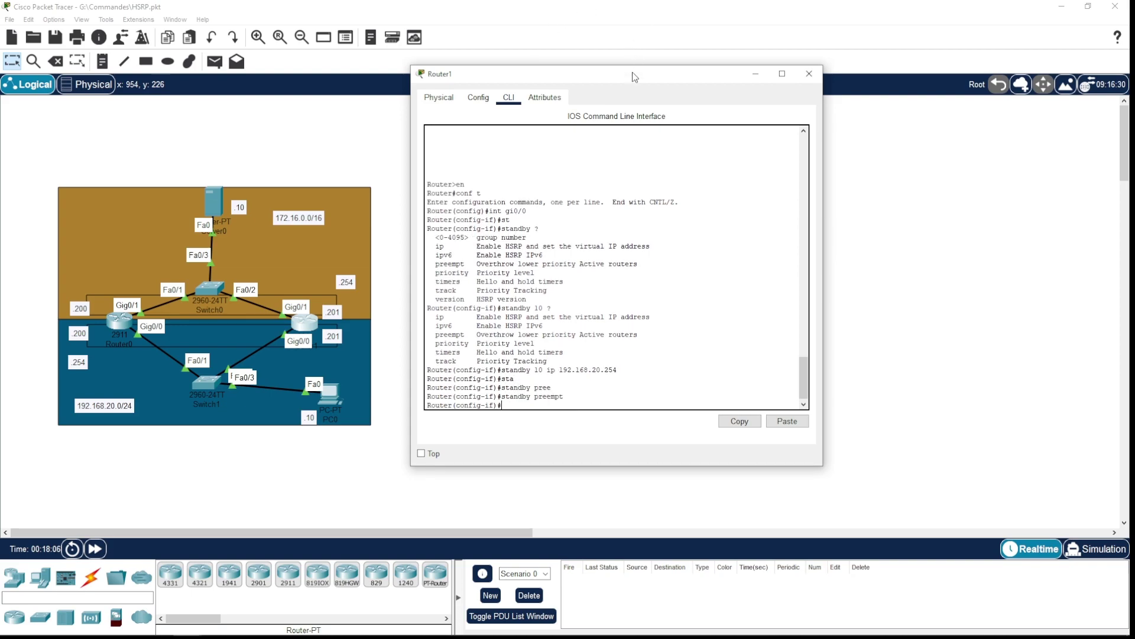
Switch Router1's configuration to interface gi0/1.
drag(634, 83, 380, 85)
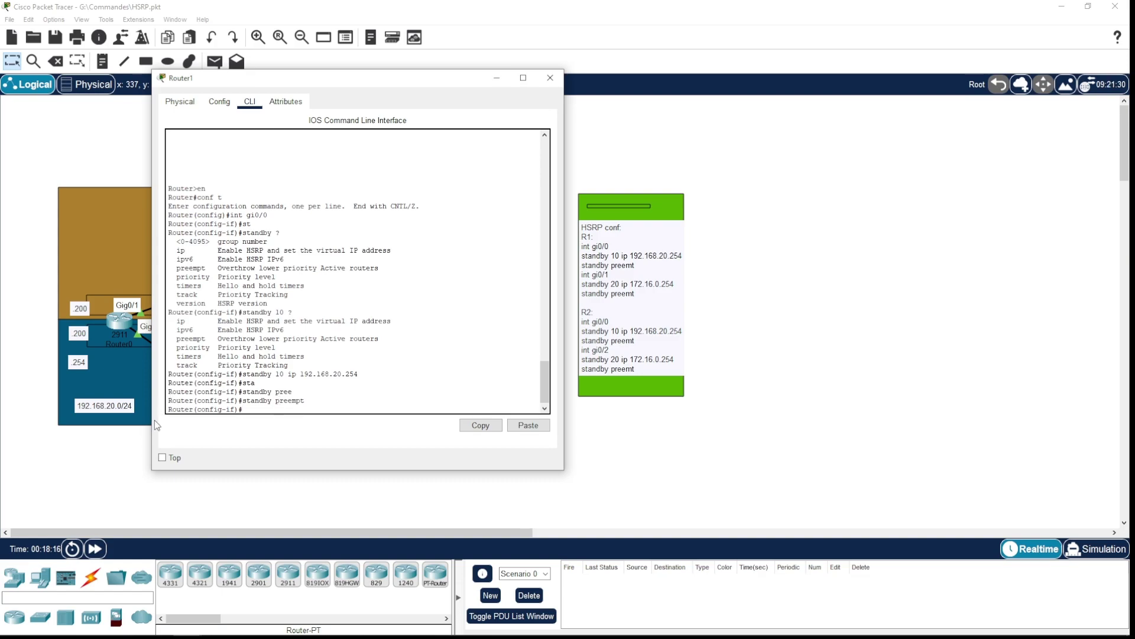
text(int)
drag(380, 77, 732, 118)
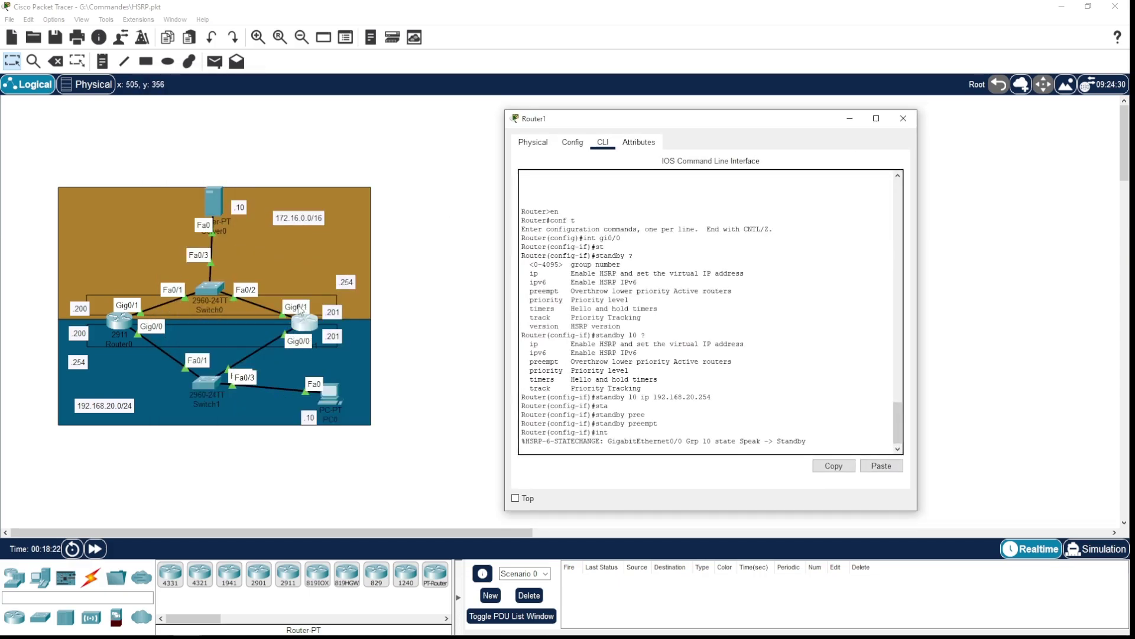
drag(740, 441, 758, 441)
click(788, 443)
key(Return)
text(int)
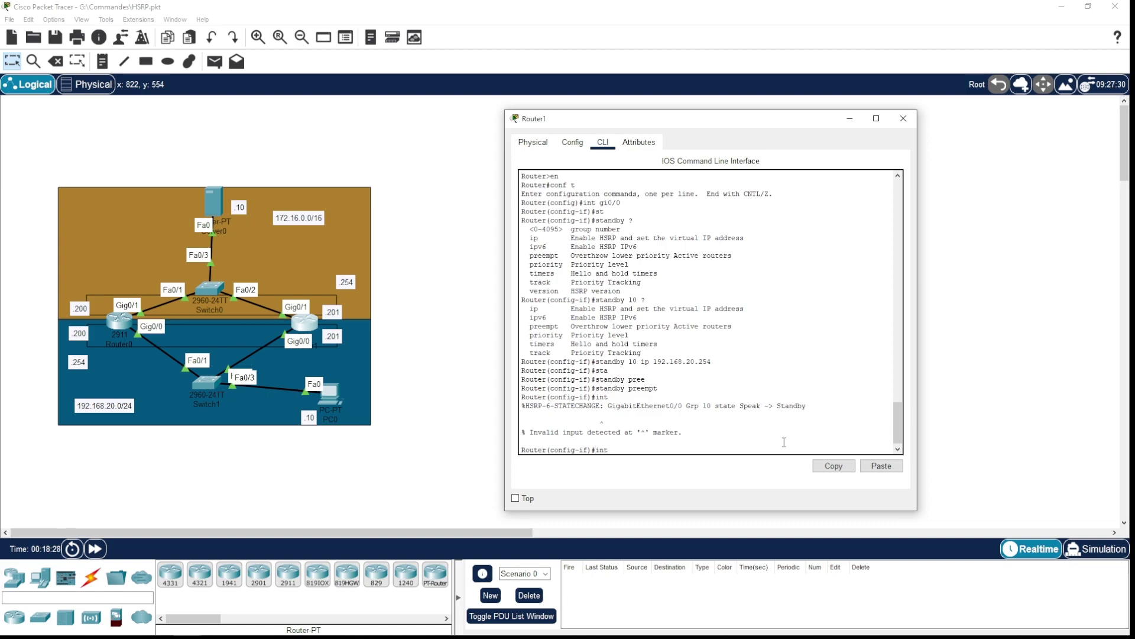
text( gi0/1)
key(Return)
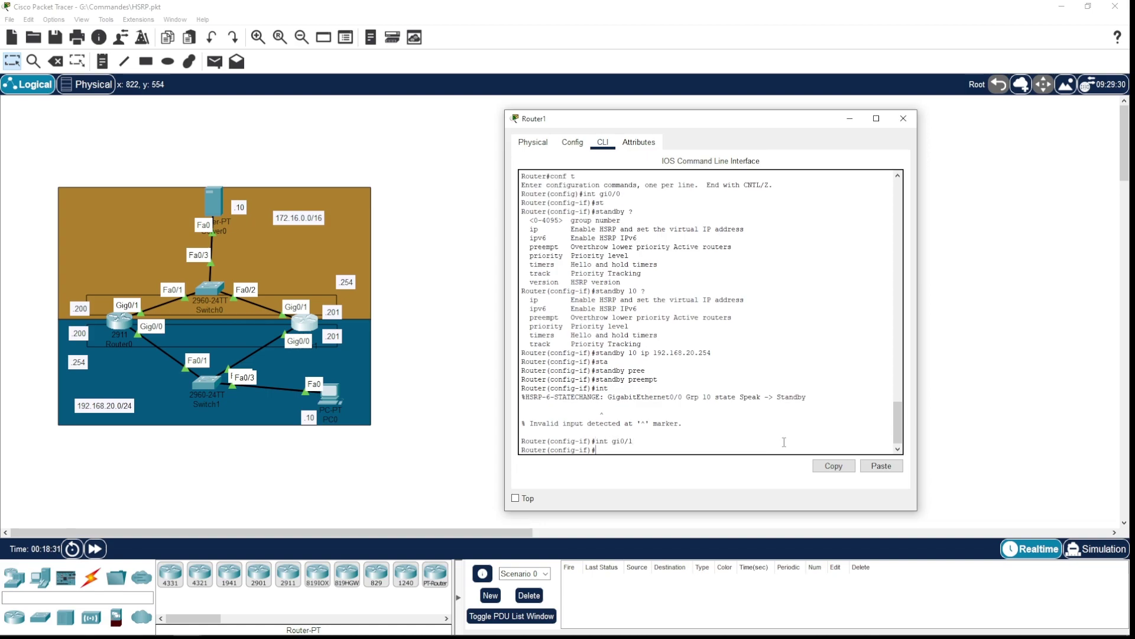
Set HSRP group 20's virtual IP to 172.16.0.254 on Router1's gi0/1.
text(st)
key(Tab)
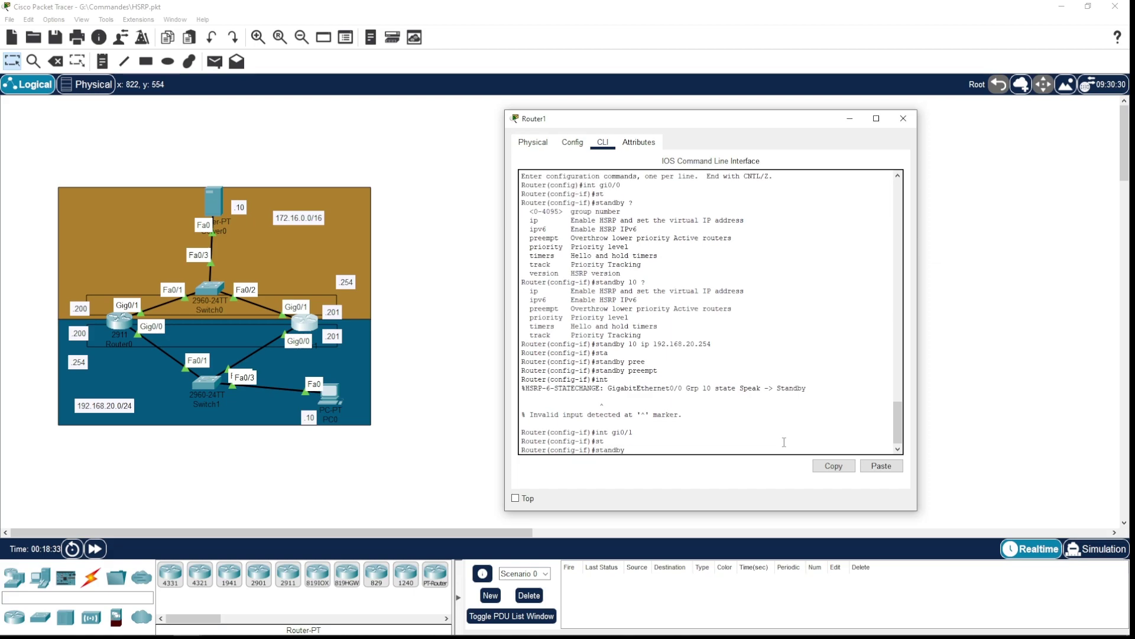
text(ip)
key(BackSpace)
key(BackSpace)
key(BackSpace)
text(20 ip 172.16.0.254)
key(Return)
Enable HSRP preemption on Router1's gi0/1 with standby preempt.
text(st)
key(Tab)
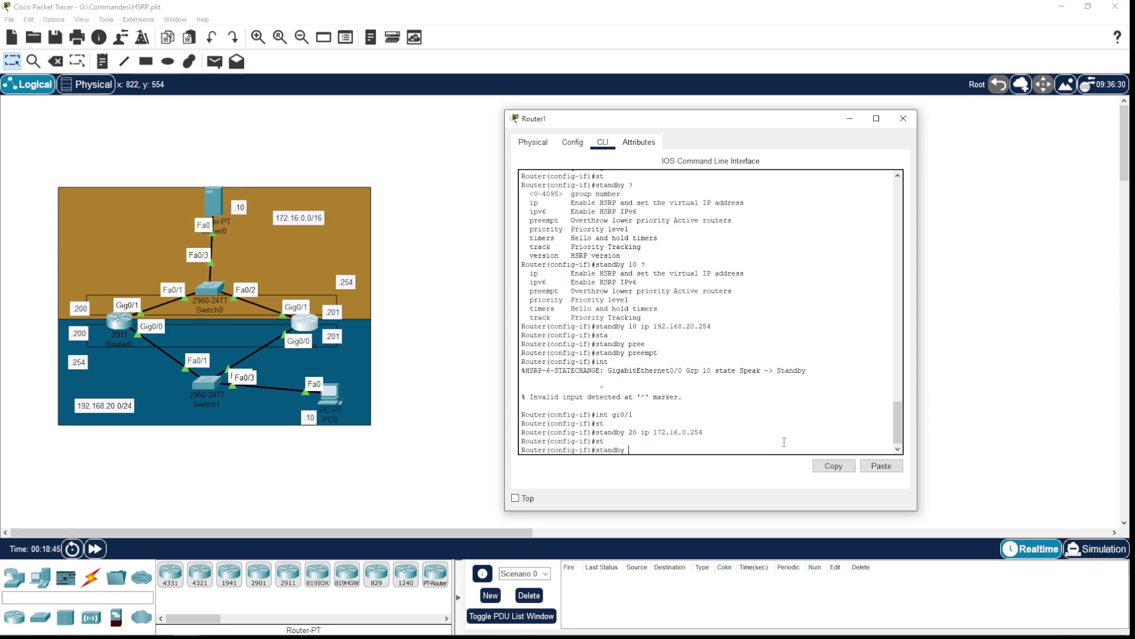
text(pre)
key(Tab)
key(Return)
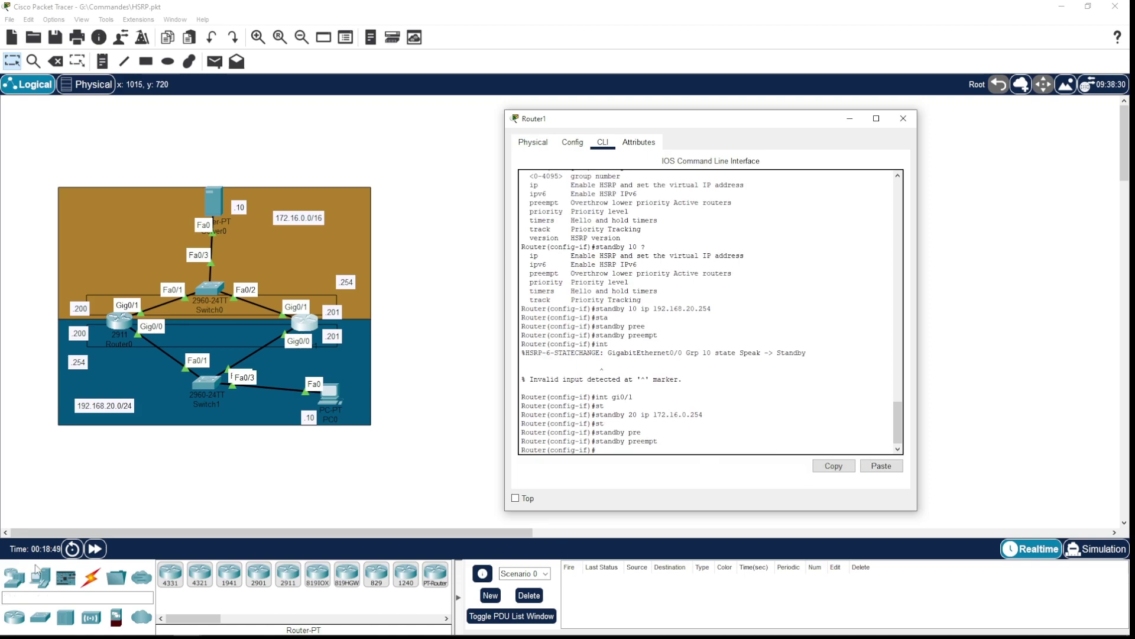
Fast-forward the simulation time and reopen Router1's command line to check the group 20 state-change message.
double_click(102, 550)
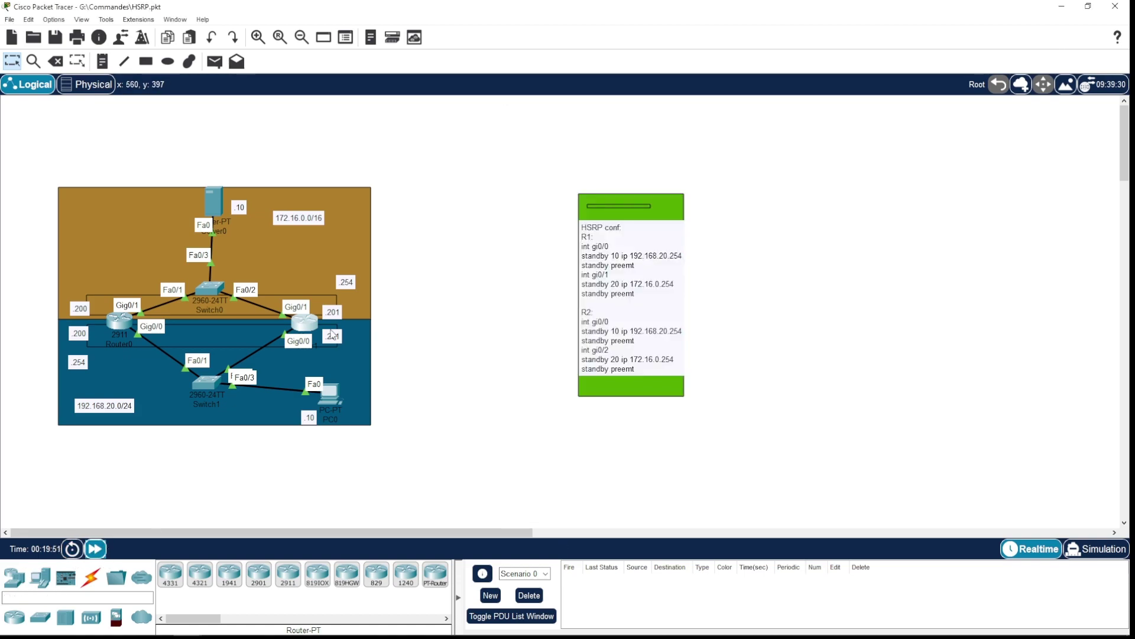
click(310, 325)
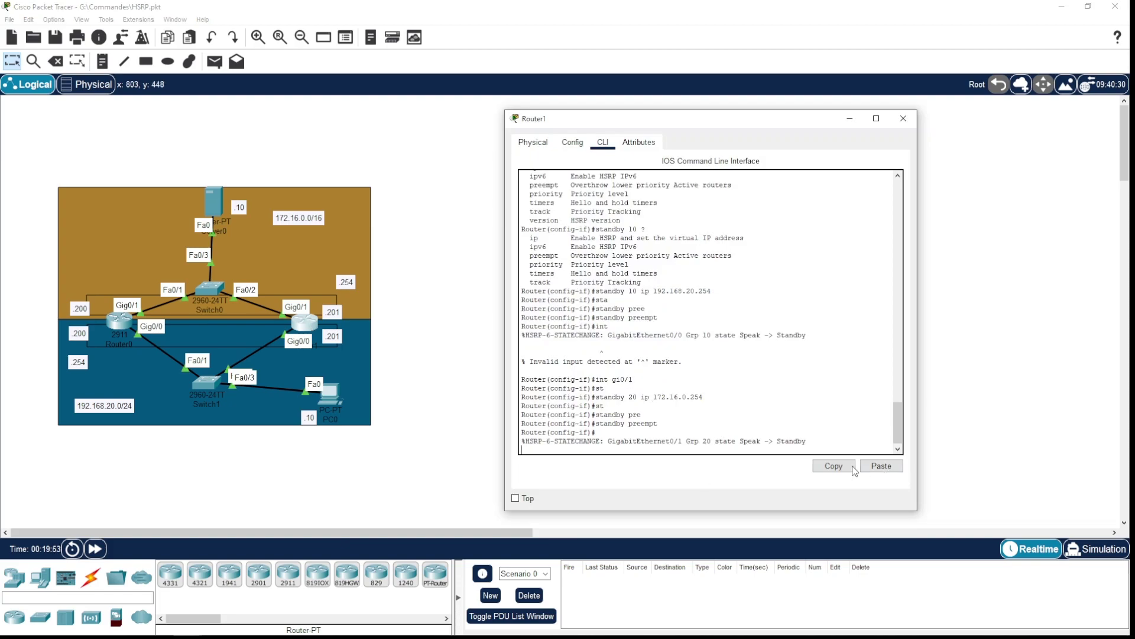
key(Return)
key(Return)
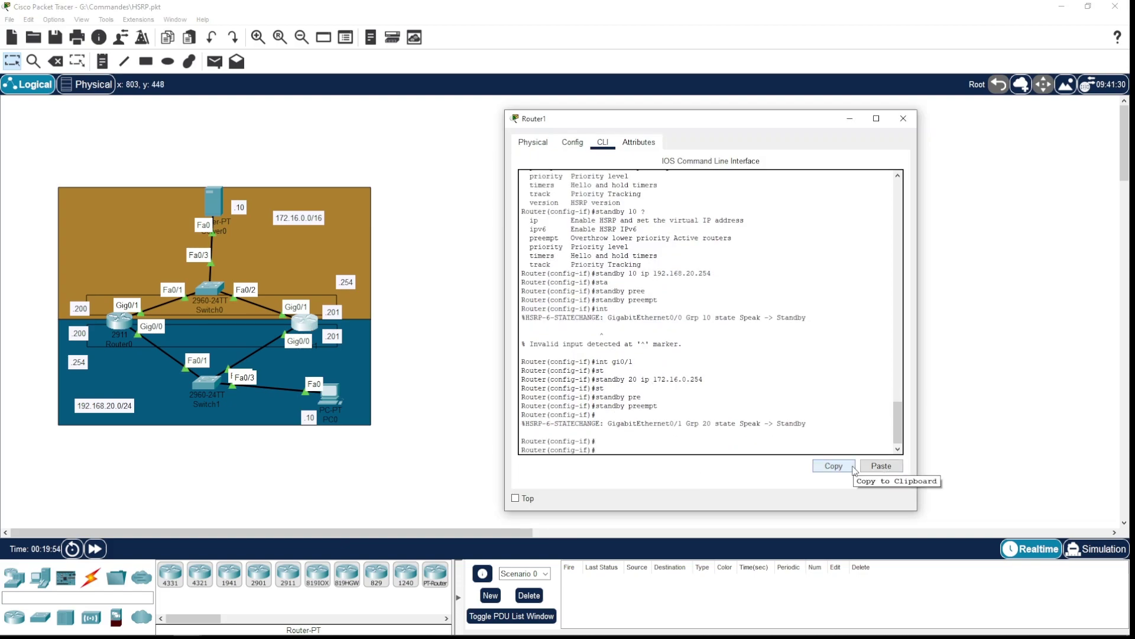
drag(793, 424, 764, 423)
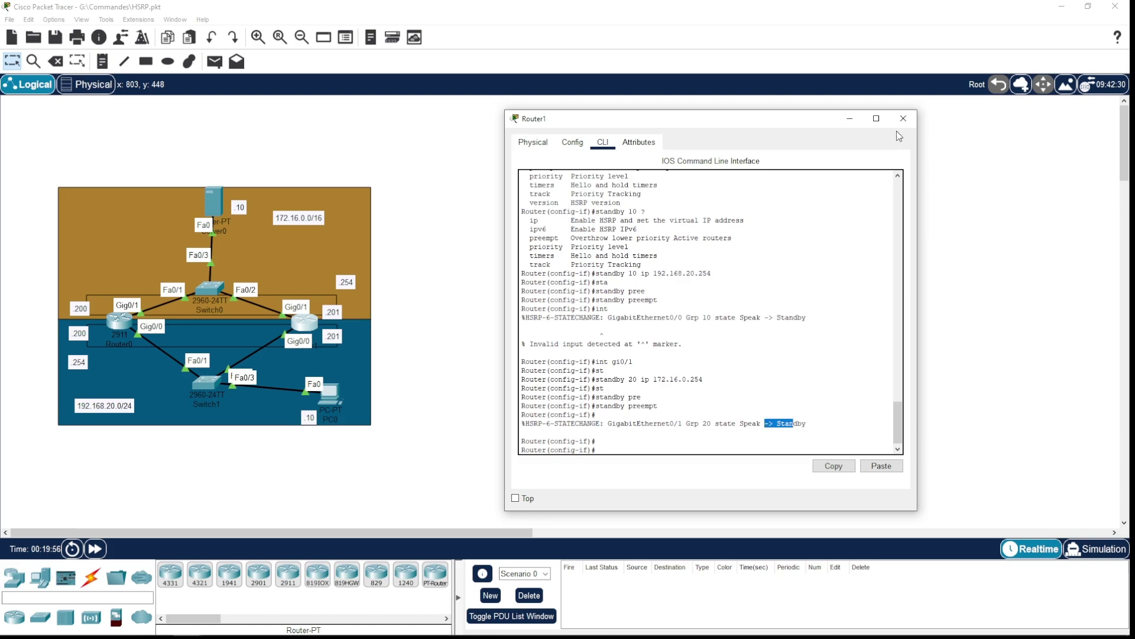
Leave configuration mode on Router1 and display the full HSRP status of both interfaces with sh standby.
click(828, 328)
key(Return)
key(ctrl+z)
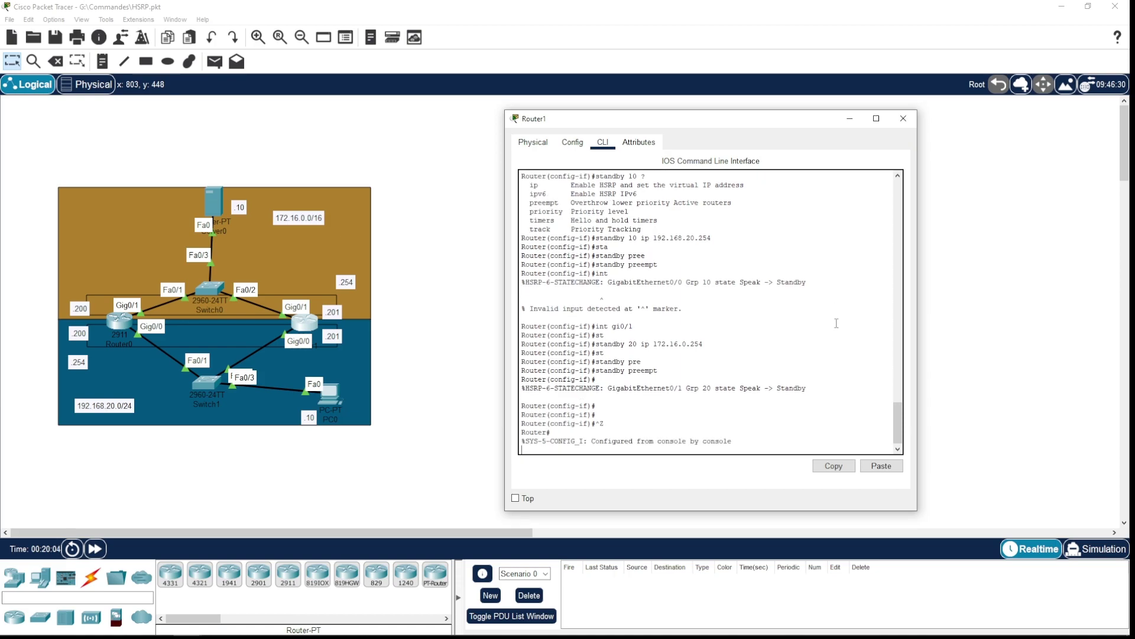
text(sh st)
key(Tab)
text(a)
key(Tab)
text(ndb)
key(Tab)
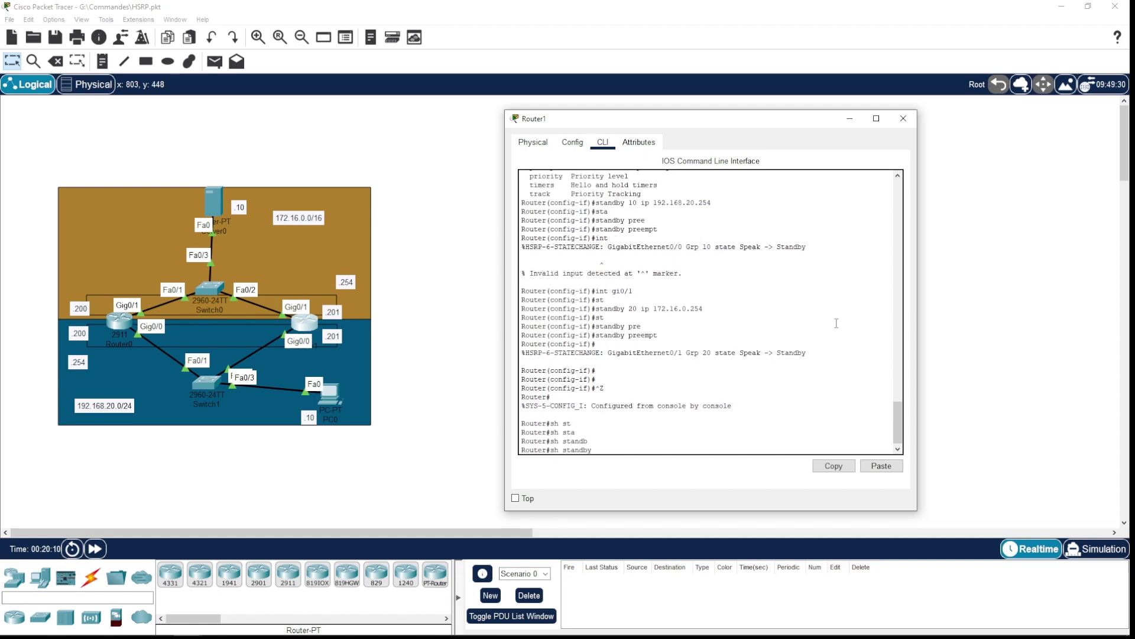
key(Return)
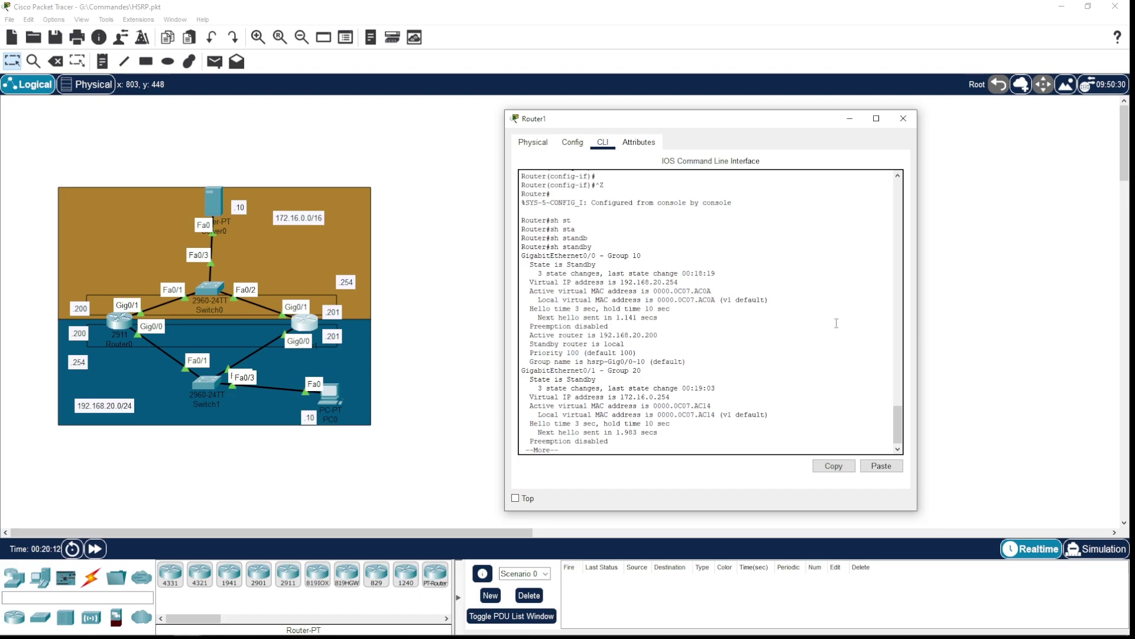
drag(641, 256, 551, 256)
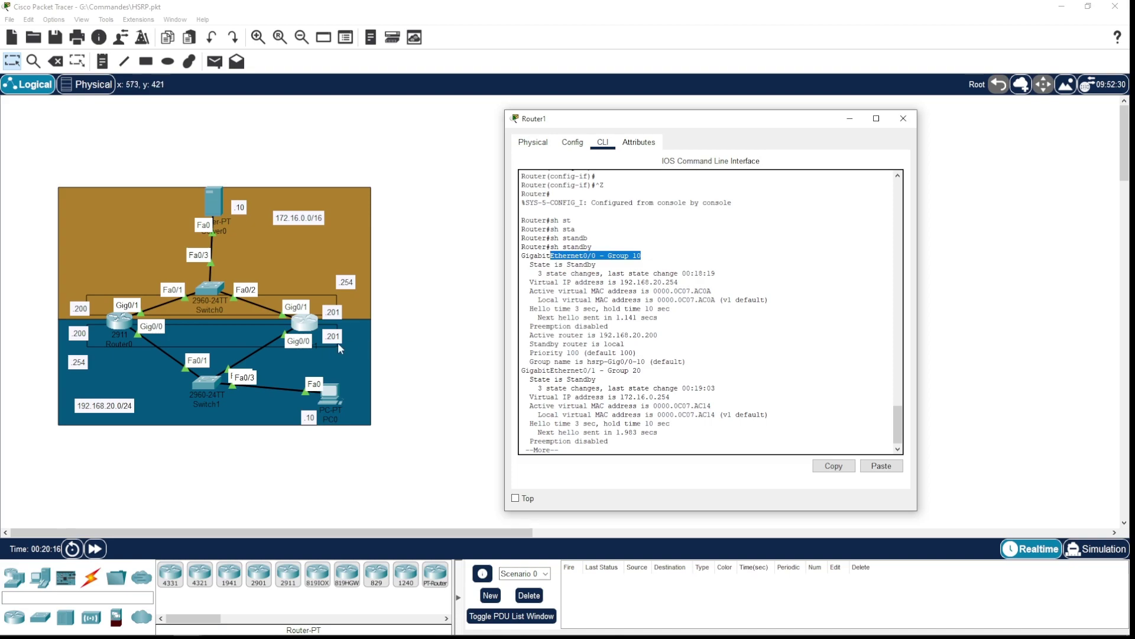
key(space)
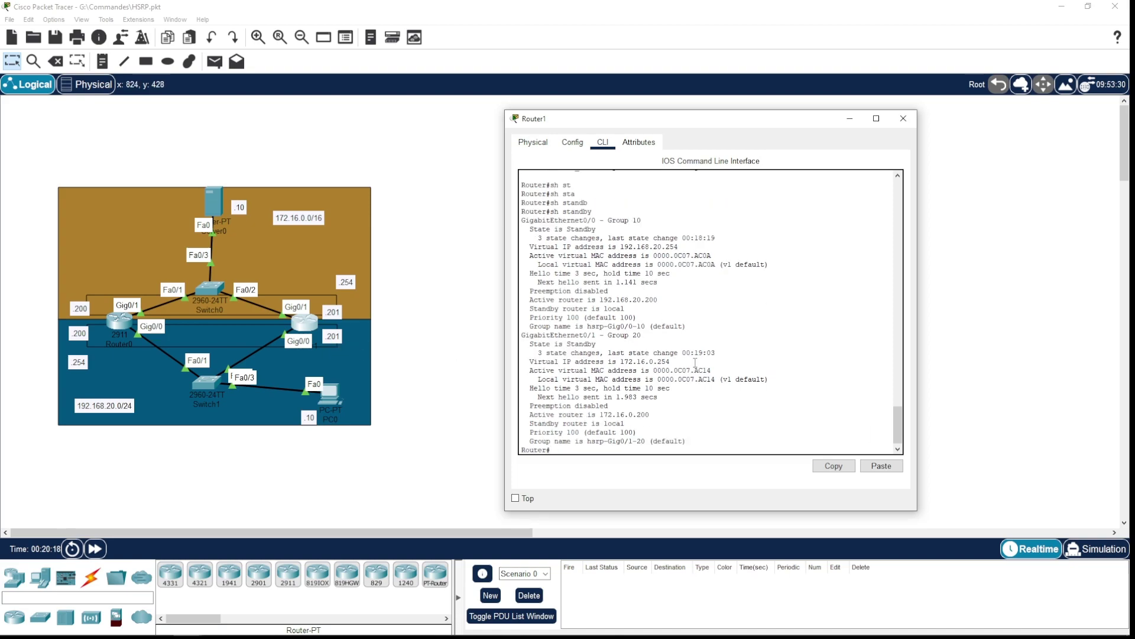
Display Router1's HSRP summary with sh standby br and examine each group's state, active router and virtual IP.
key(Up)
text(br)
key(Return)
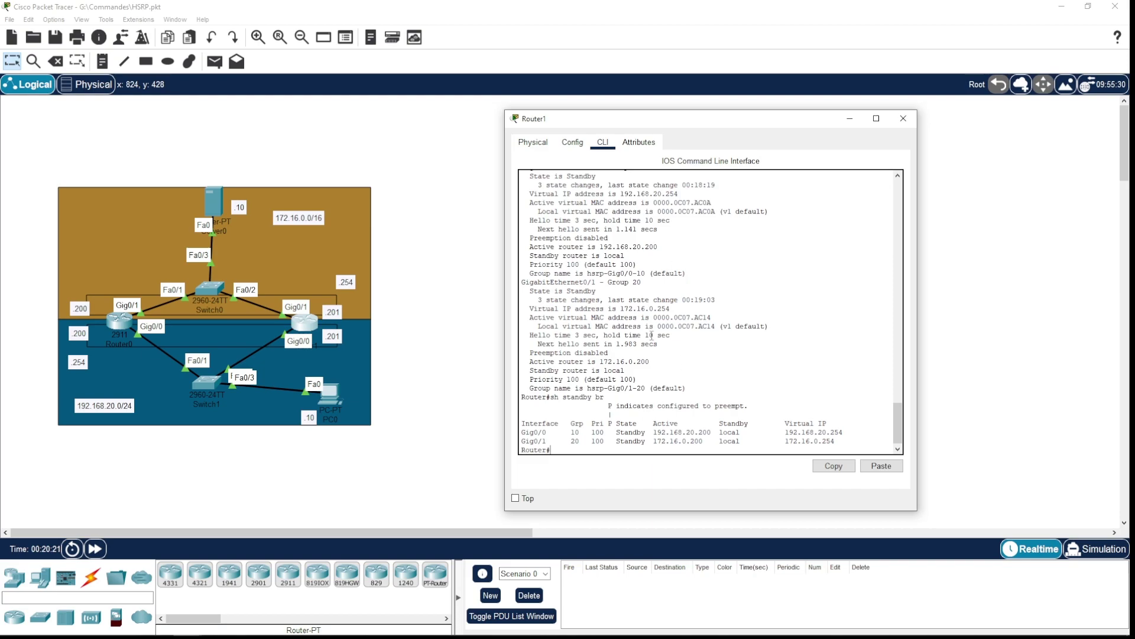
drag(522, 431, 580, 432)
drag(617, 432, 655, 447)
click(761, 441)
drag(714, 434, 650, 433)
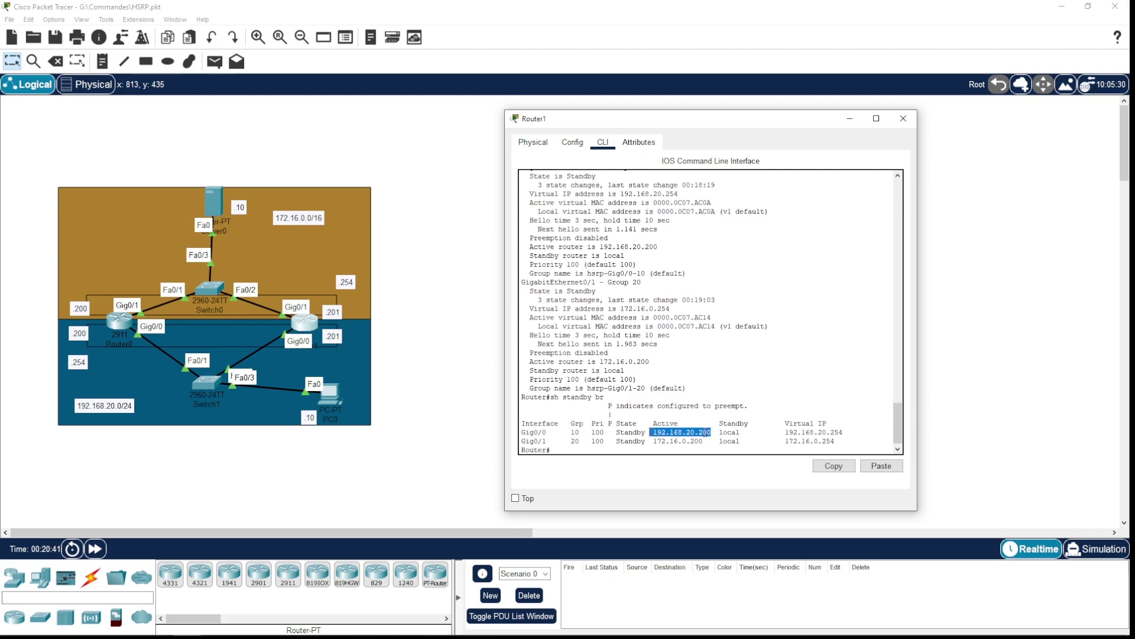
drag(788, 432, 850, 431)
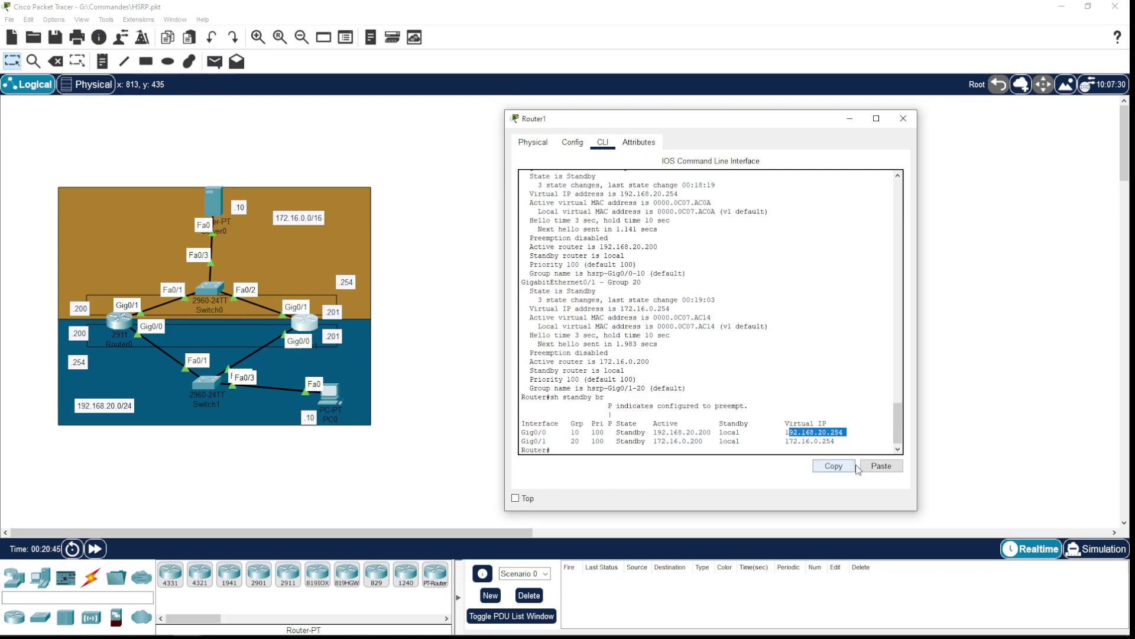
click(571, 435)
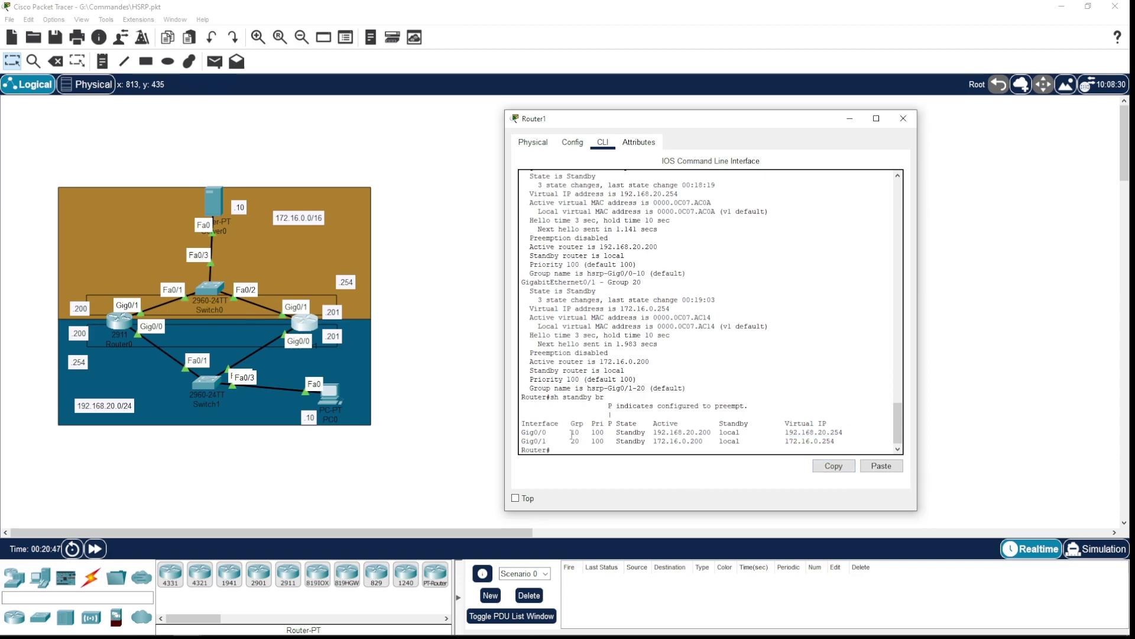
Open Router0's command line and display its HSRP summary with do sh standby br.
click(121, 322)
click(123, 327)
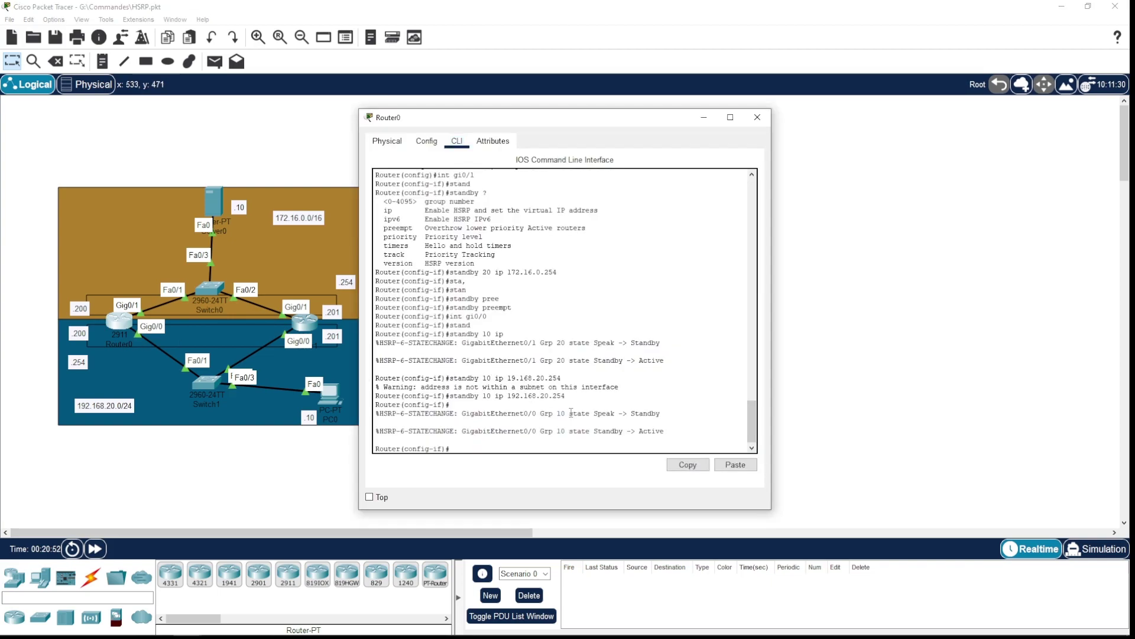
text(do sh sta)
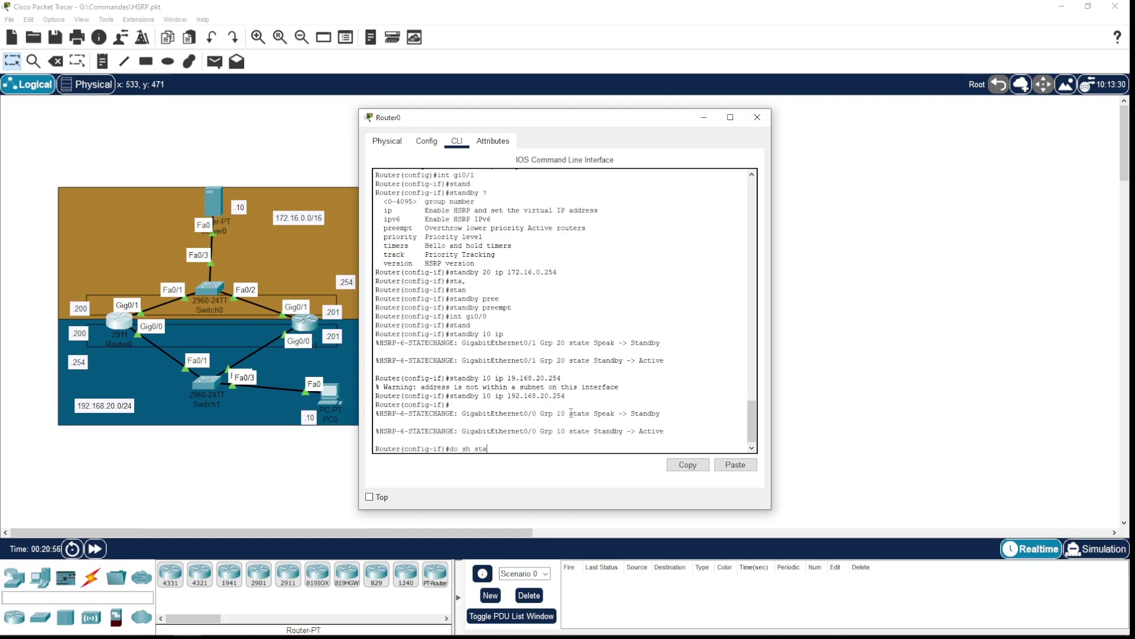
text(ndby br)
key(Return)
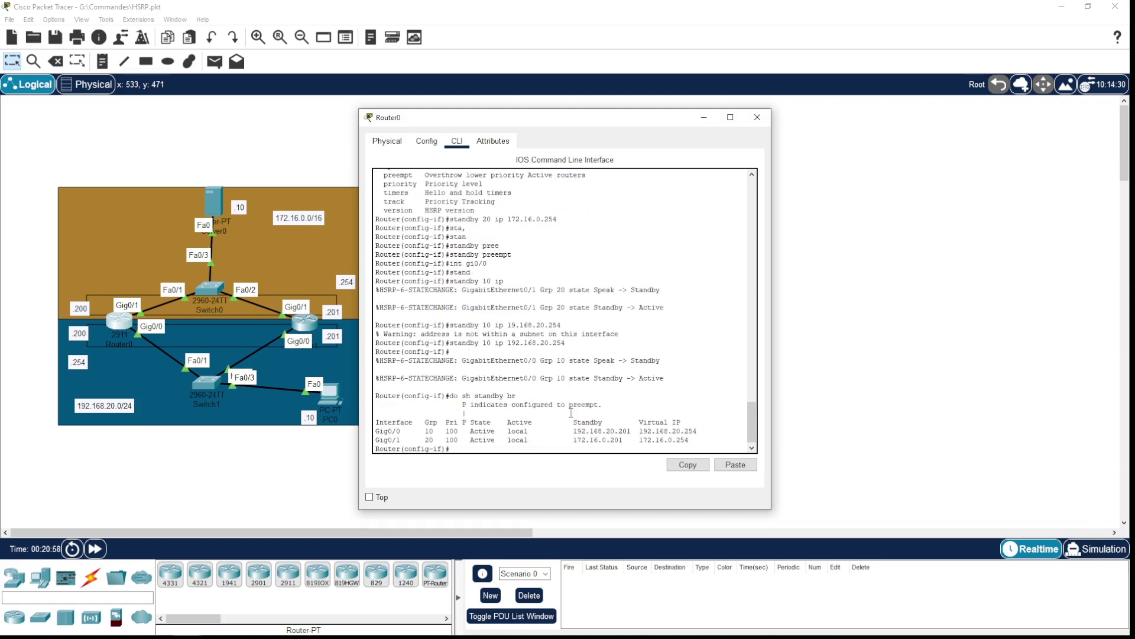
Keep the Router0 and Router1 windows on top and arrange them side by side.
click(370, 496)
drag(544, 117, 251, 123)
click(500, 212)
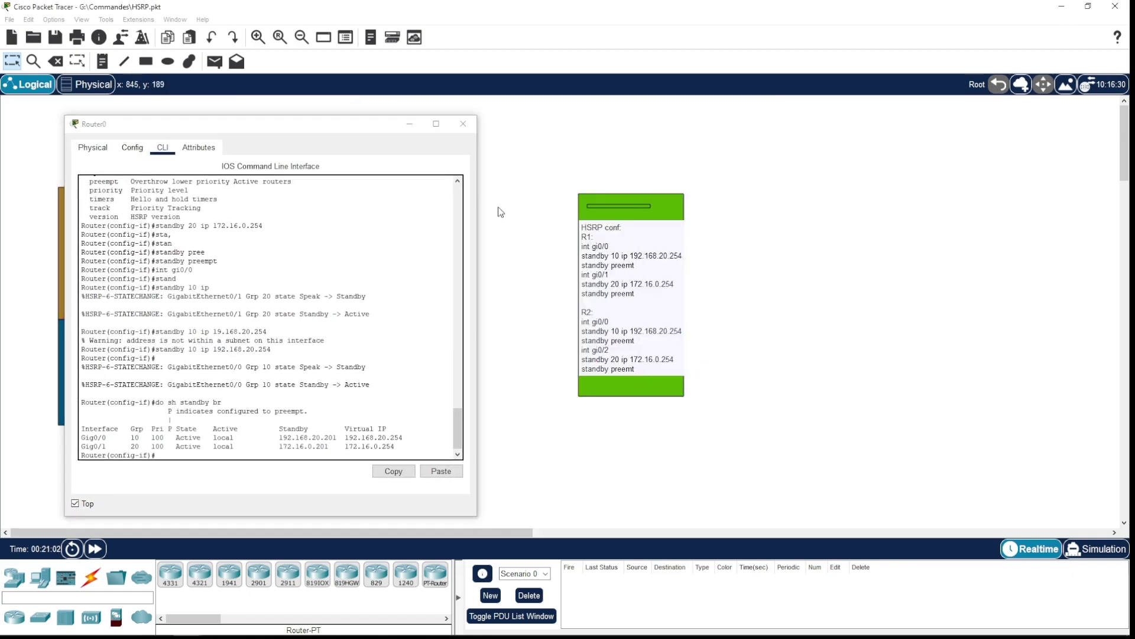
click(409, 123)
click(307, 330)
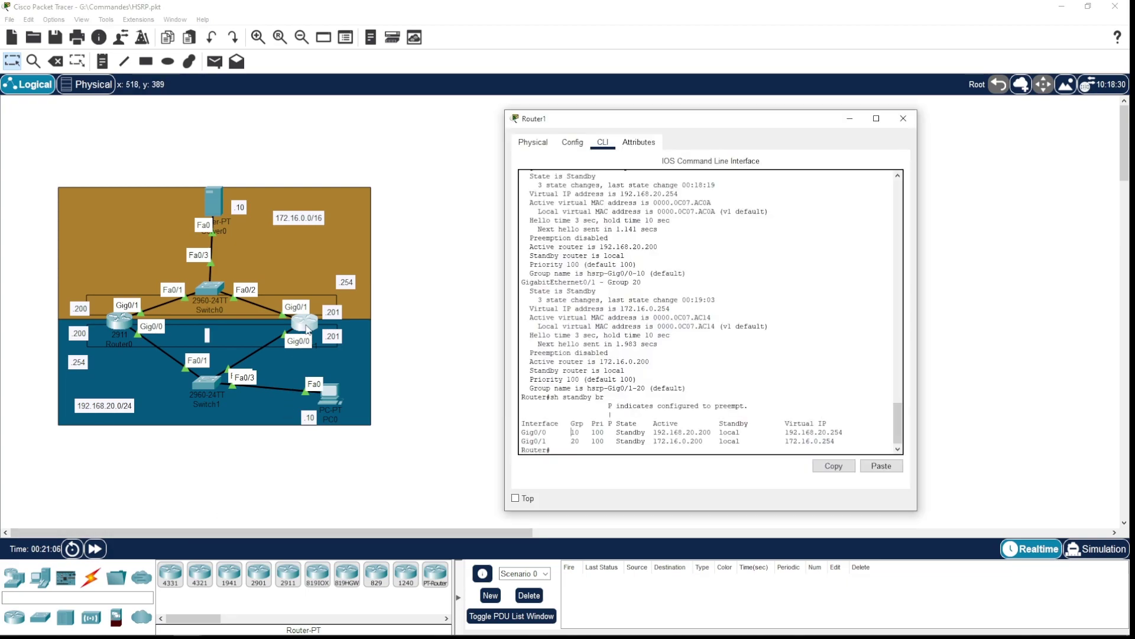
click(116, 317)
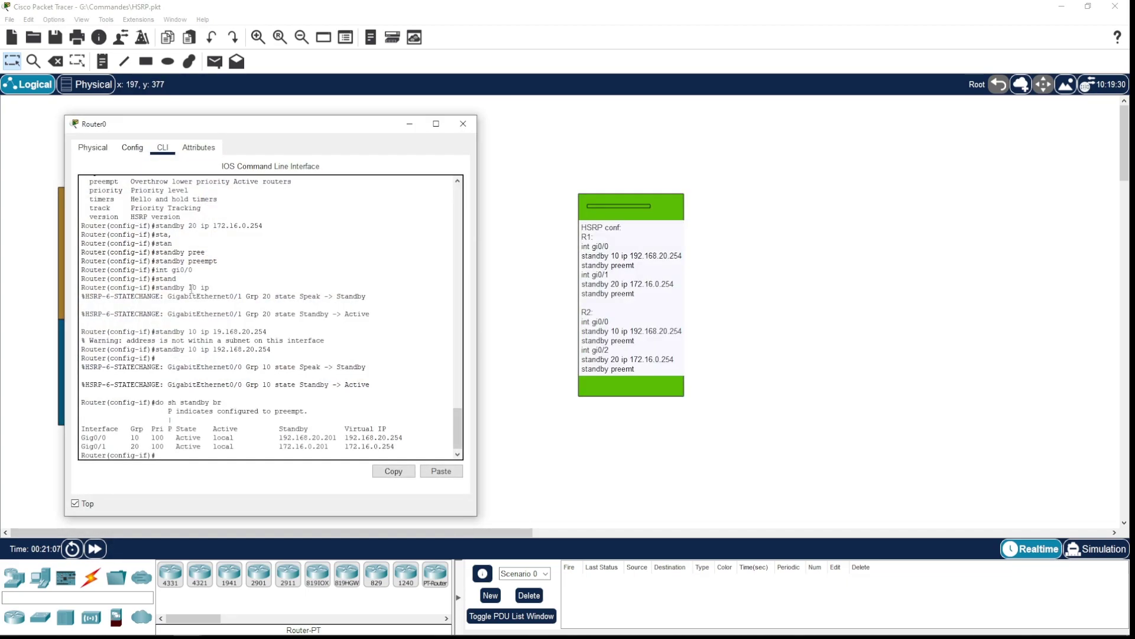
click(409, 123)
click(305, 326)
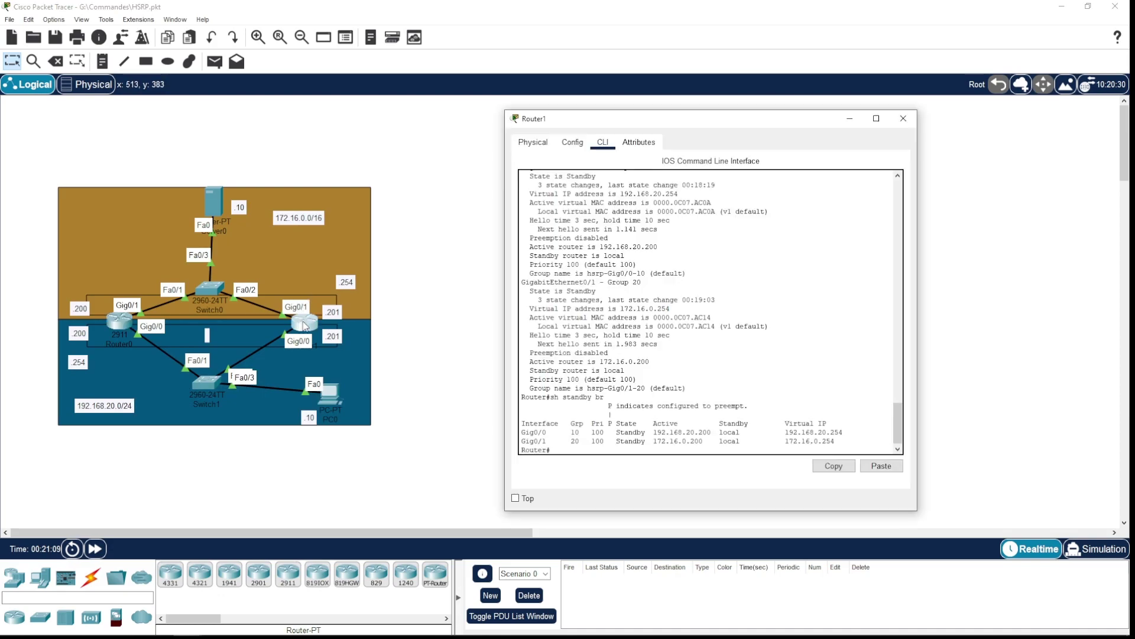
click(515, 498)
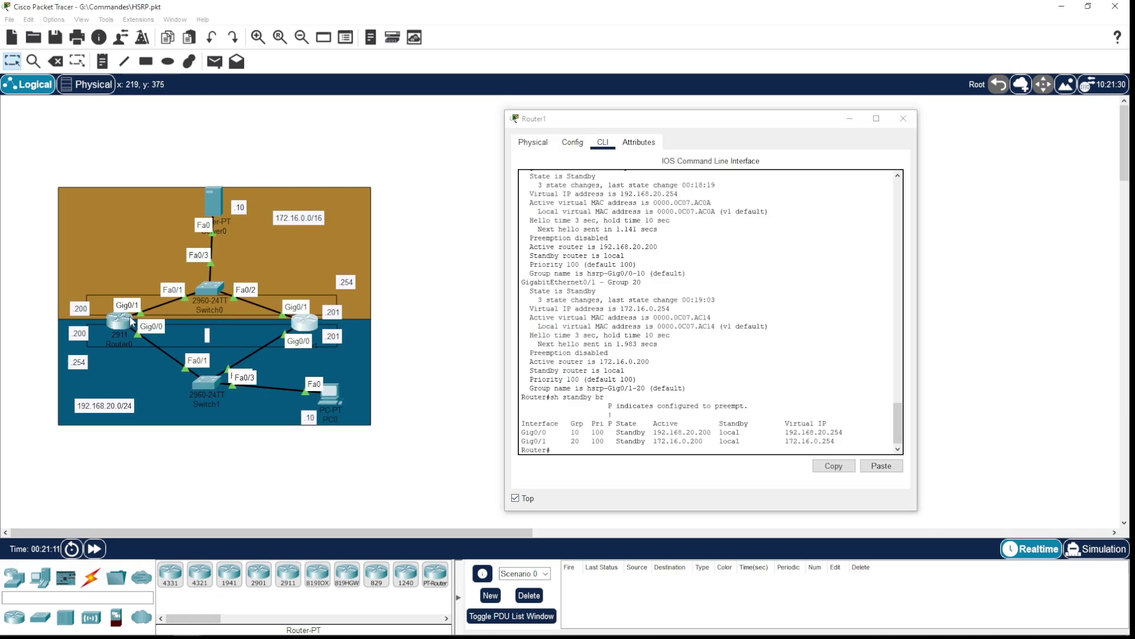
click(130, 317)
drag(284, 128, 318, 130)
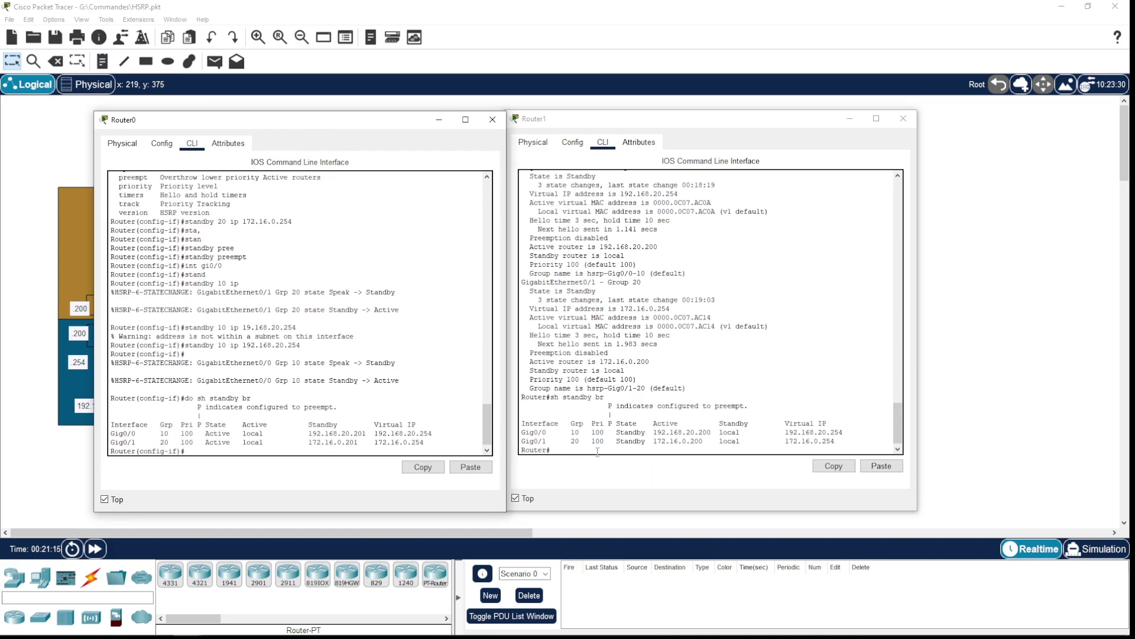
drag(350, 130, 323, 126)
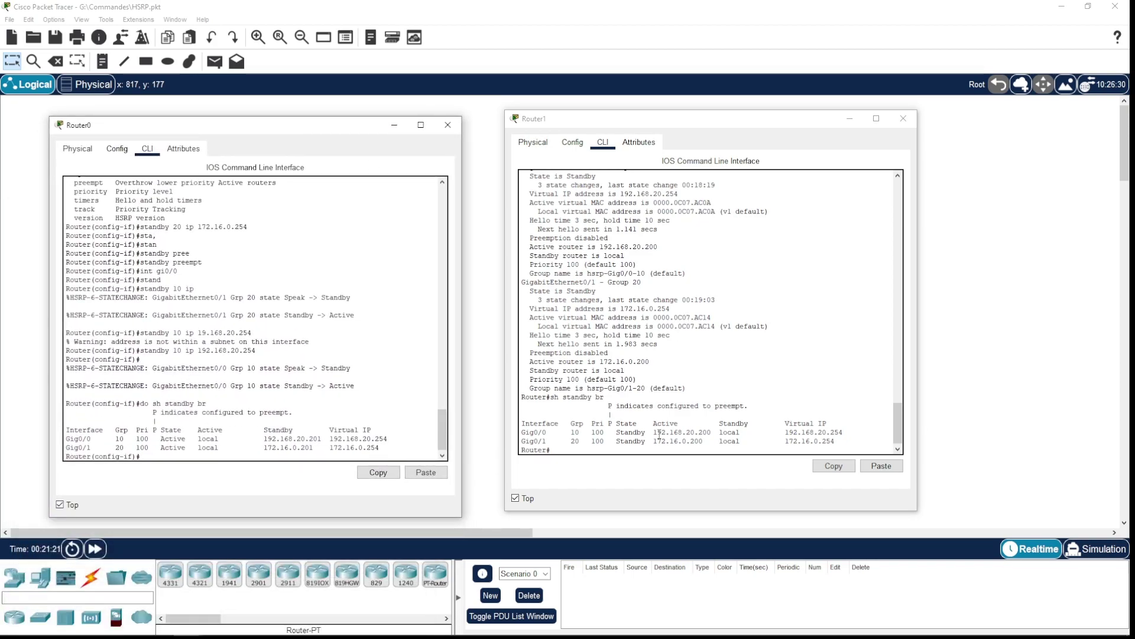
Compare the HSRP states in the two routers' summaries, and minimize Router0's window.
drag(617, 432, 646, 432)
drag(158, 438, 192, 430)
click(192, 430)
drag(192, 136, 400, 115)
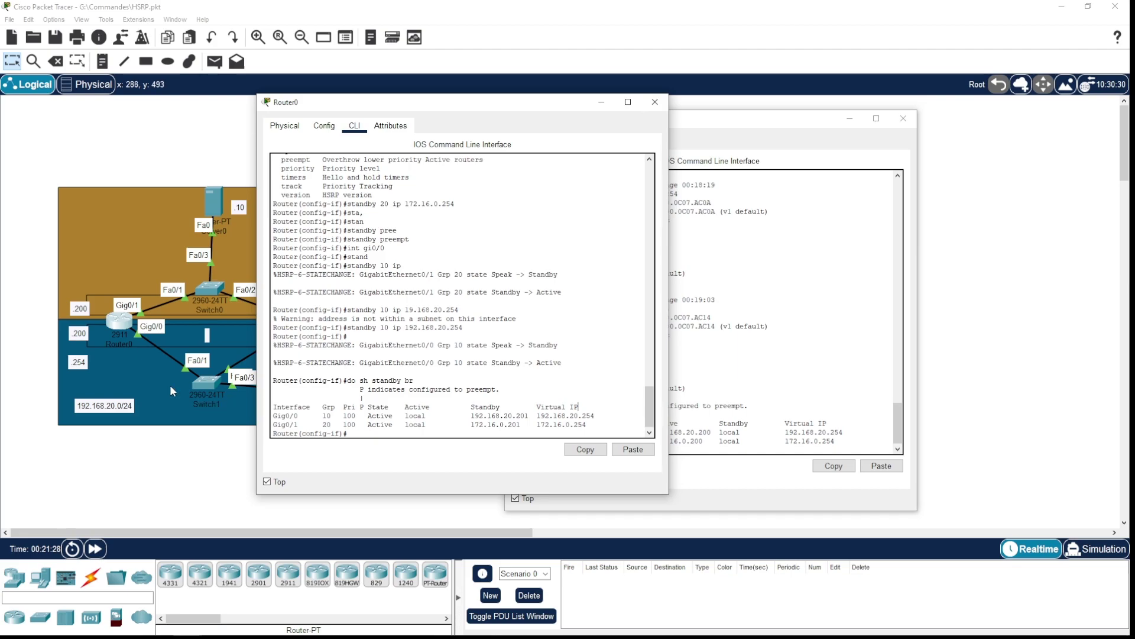
drag(440, 107, 266, 119)
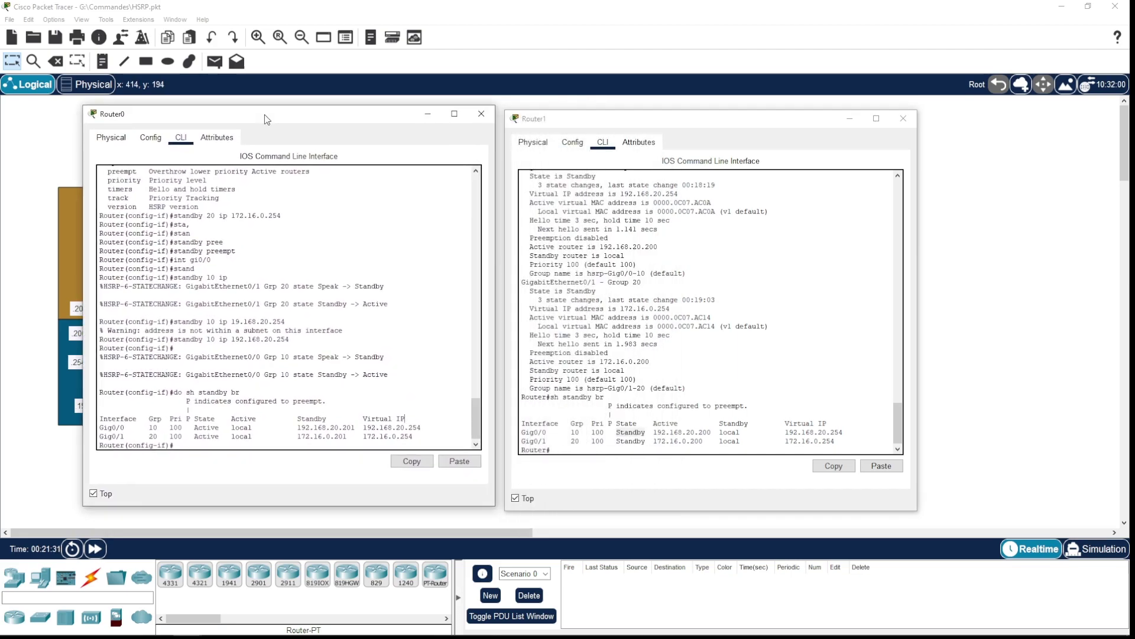
click(428, 114)
Display Router1's ARP table with sh arp, examine its entries, and put the router window away.
click(769, 301)
text(sh)
key(Return)
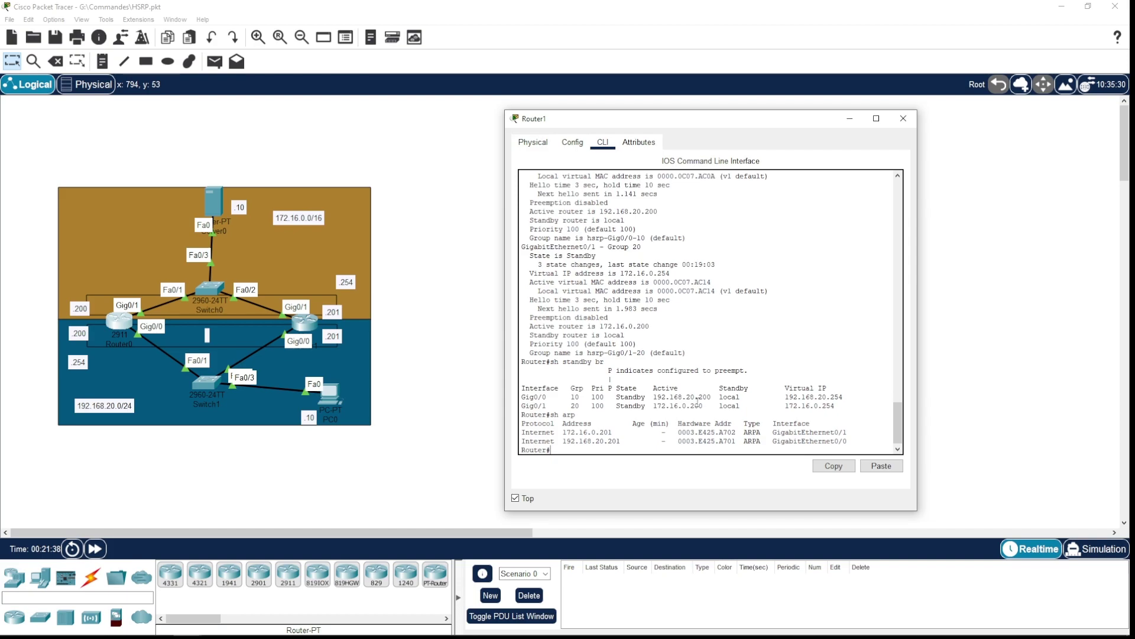
drag(604, 441, 625, 440)
click(613, 445)
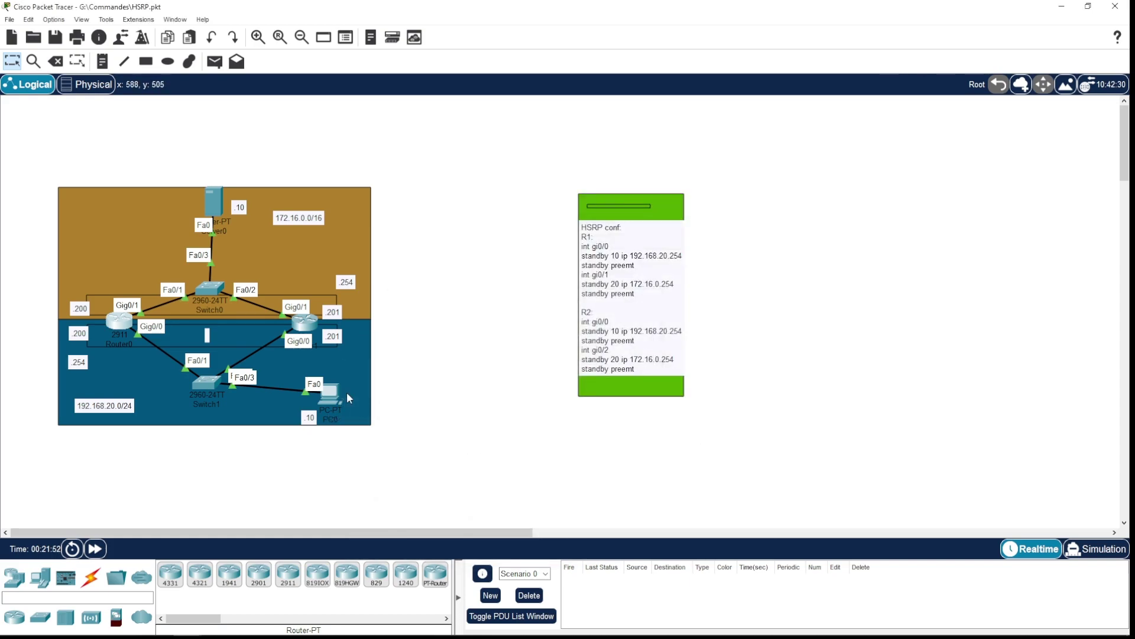
Set PC0's IPv4 default gateway to the virtual address 192.168.20.254 and close its configuration window.
click(337, 395)
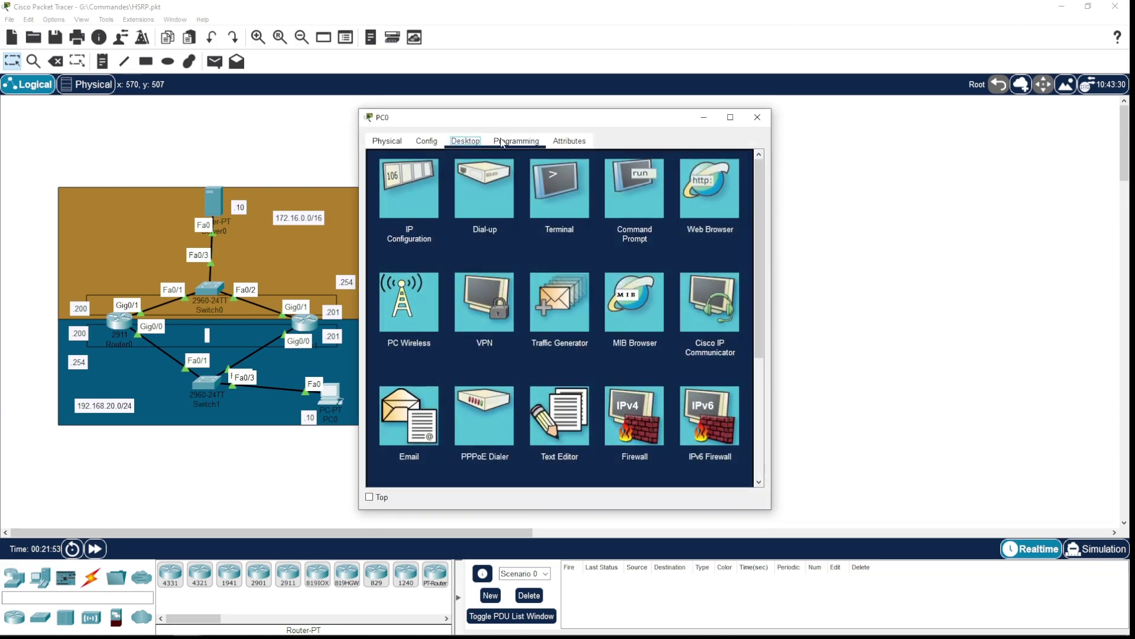
click(427, 141)
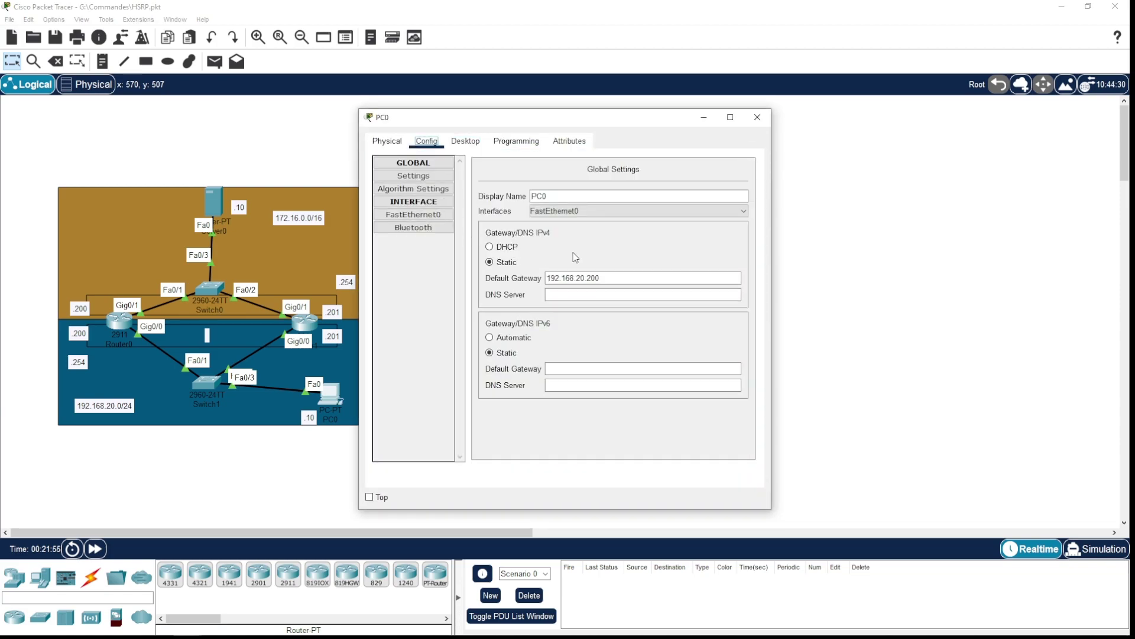
click(635, 283)
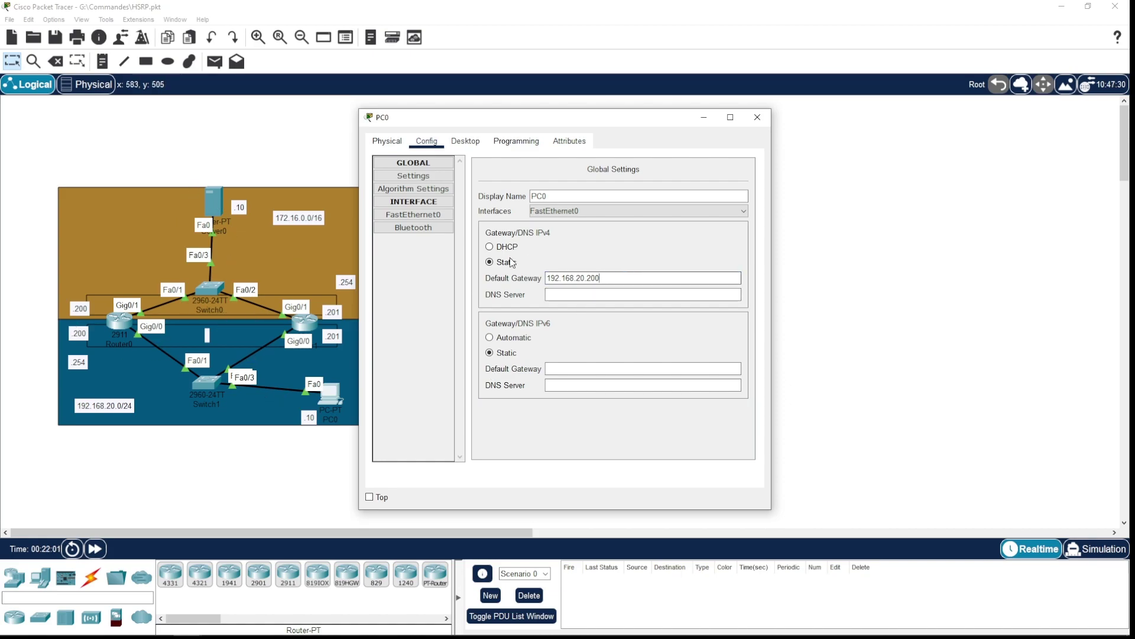
drag(602, 277, 591, 278)
text(254)
key(BackSpace)
key(BackSpace)
key(BackSpace)
text(54)
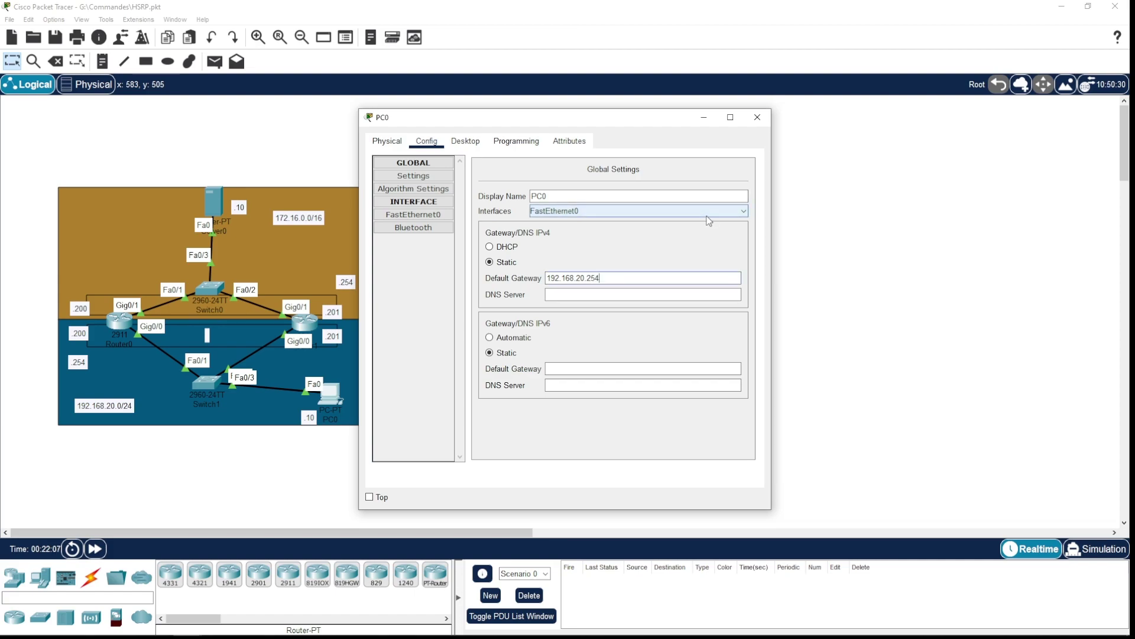
click(763, 122)
Set Server0's IPv4 default gateway to 172.16.0.254, check its FastEthernet0 address settings, and close its window.
click(215, 202)
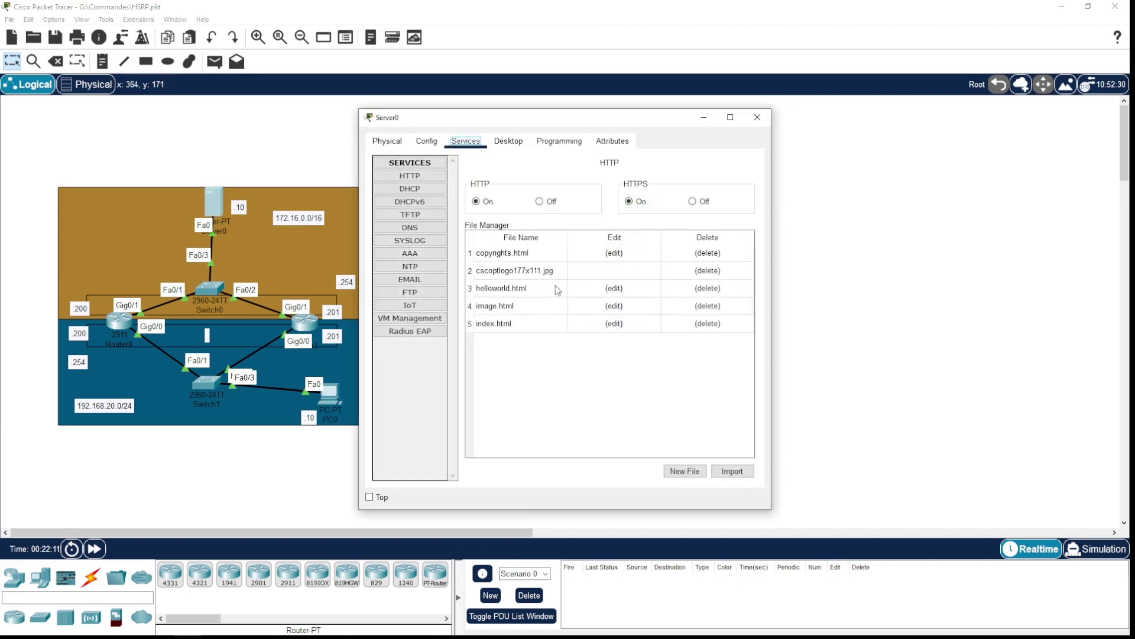
click(427, 141)
click(603, 262)
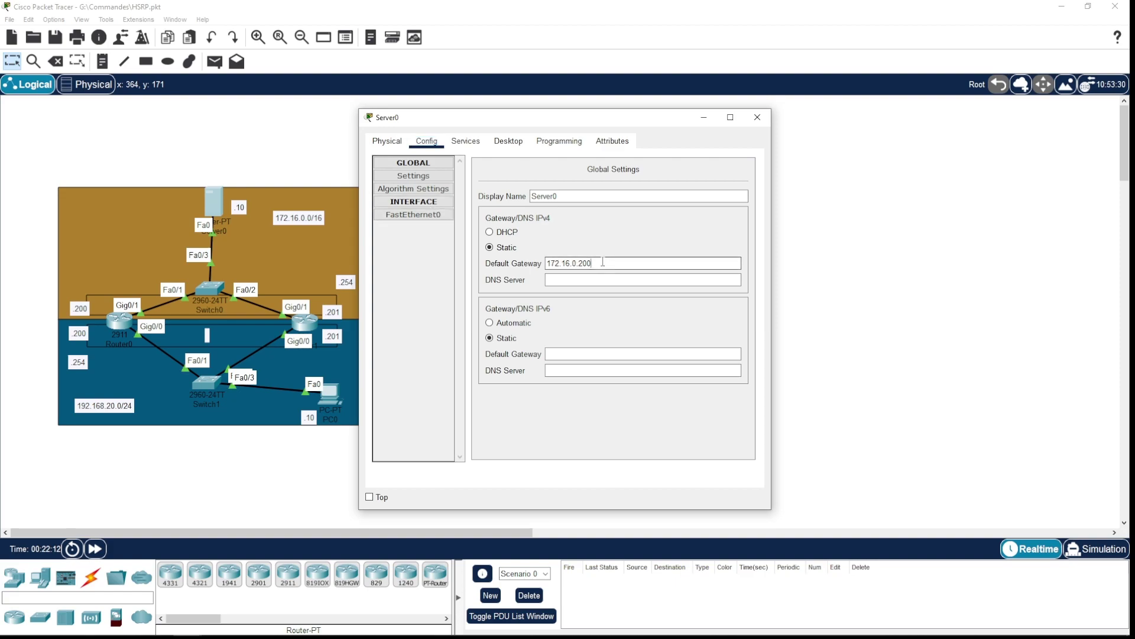
text(54)
click(391, 216)
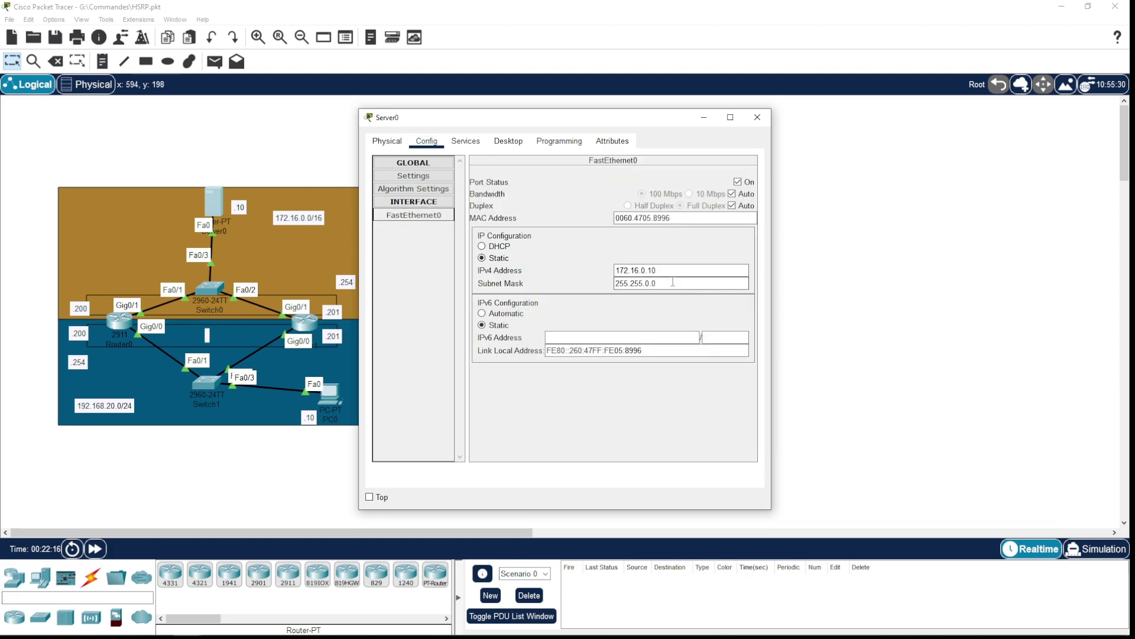
click(757, 112)
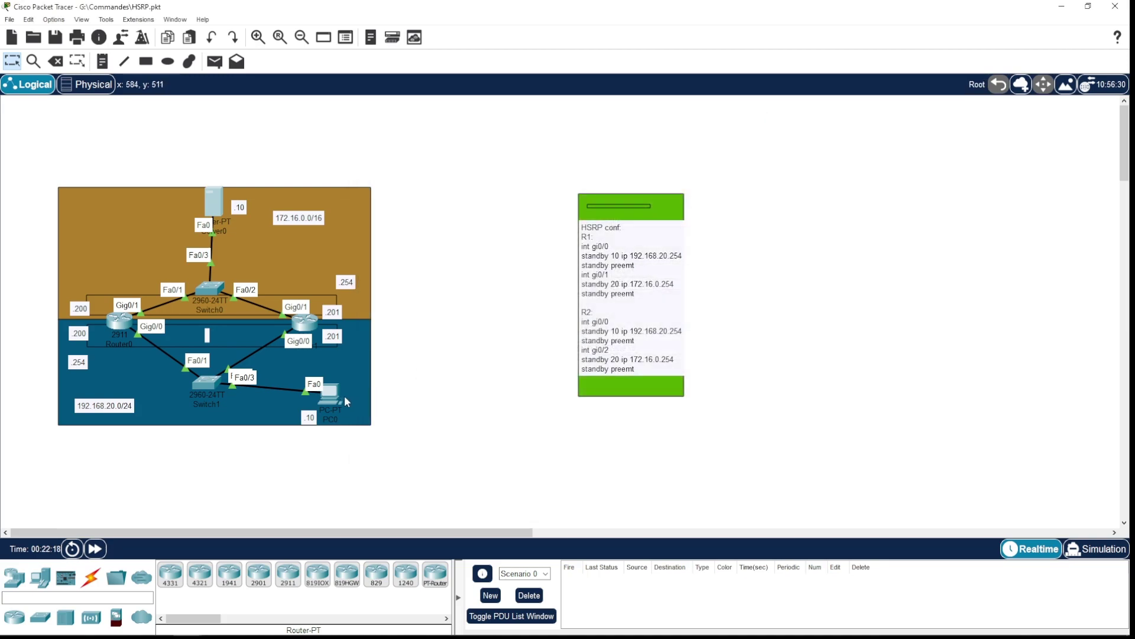
Open PC0's command prompt and move the earlier output out of view with a series of blank prompt lines.
click(339, 402)
click(466, 141)
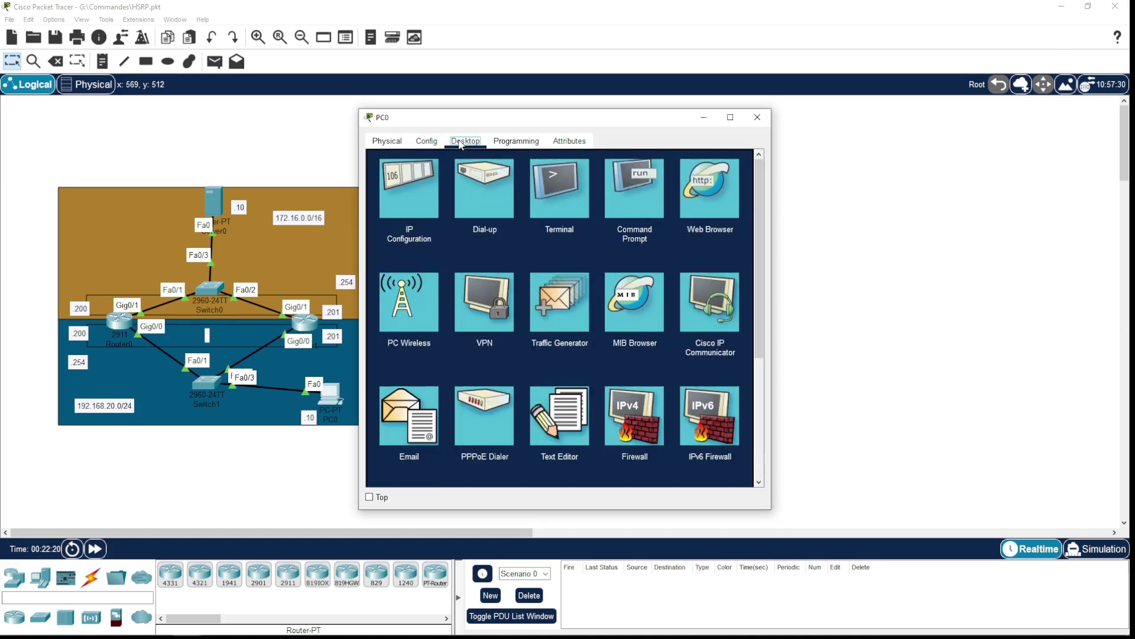
click(612, 199)
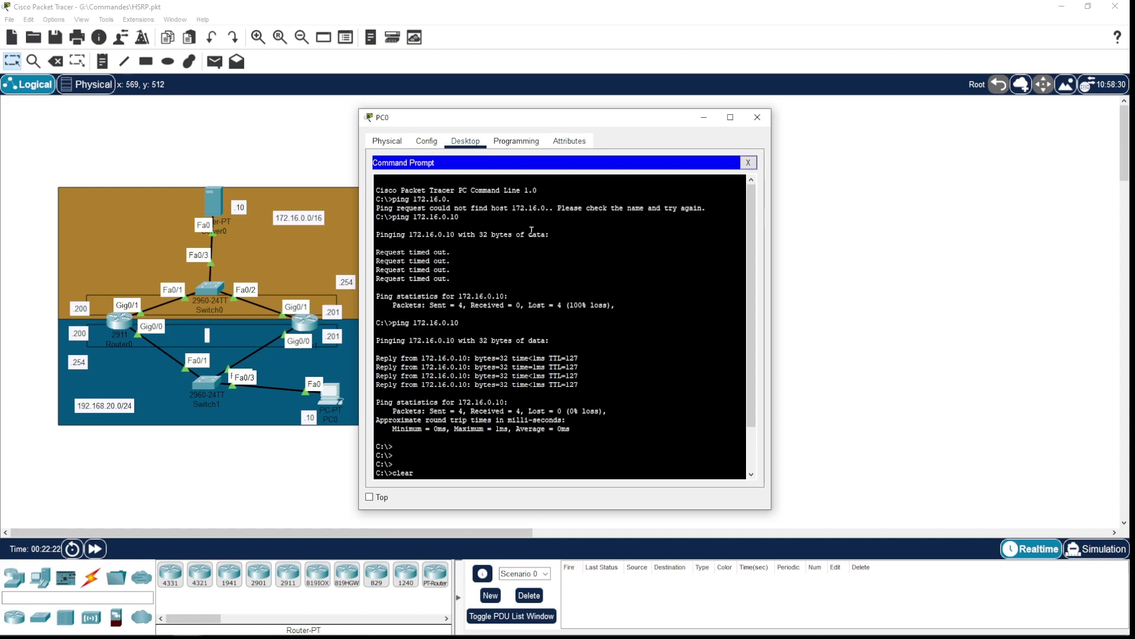
key(Return)
key(Return)
key(Return)
key(Return)
key(Return)
key(Return)
key(Return)
key(Return)
key(Return)
key(Return)
key(Return)
key(Return)
key(Return)
key(Return)
key(Return)
key(Return)
key(Return)
key(Return)
key(Return)
key(Return)
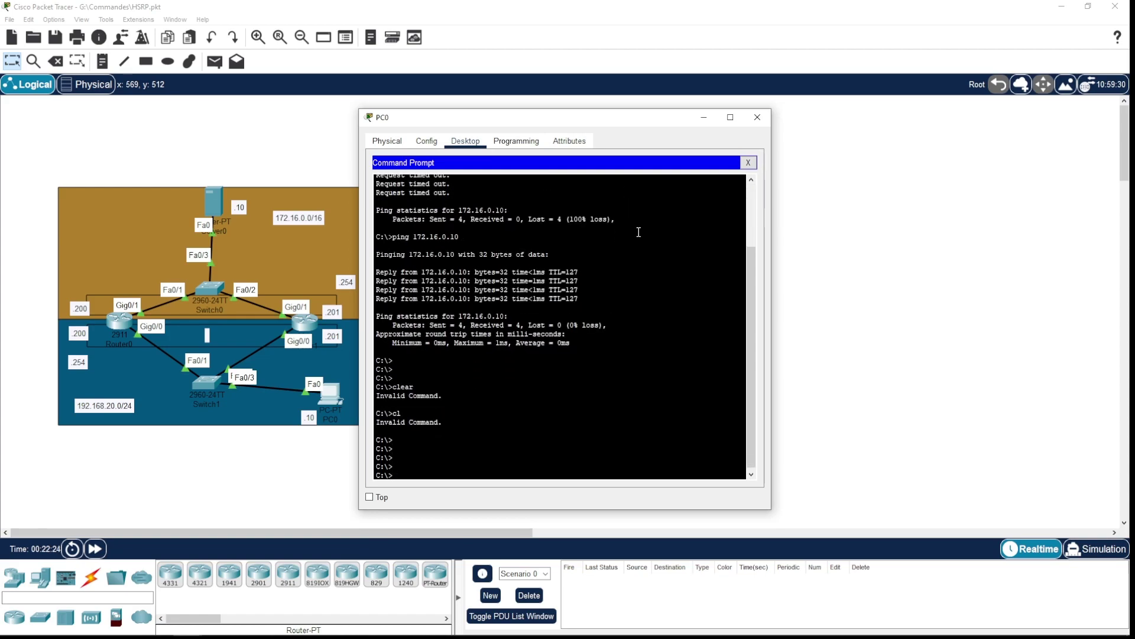
key(Return)
Trace the route from PC0 to 172.16.0.10, examine the first hop, and repeat the trace three more times.
text(tracert 172.16.0.)
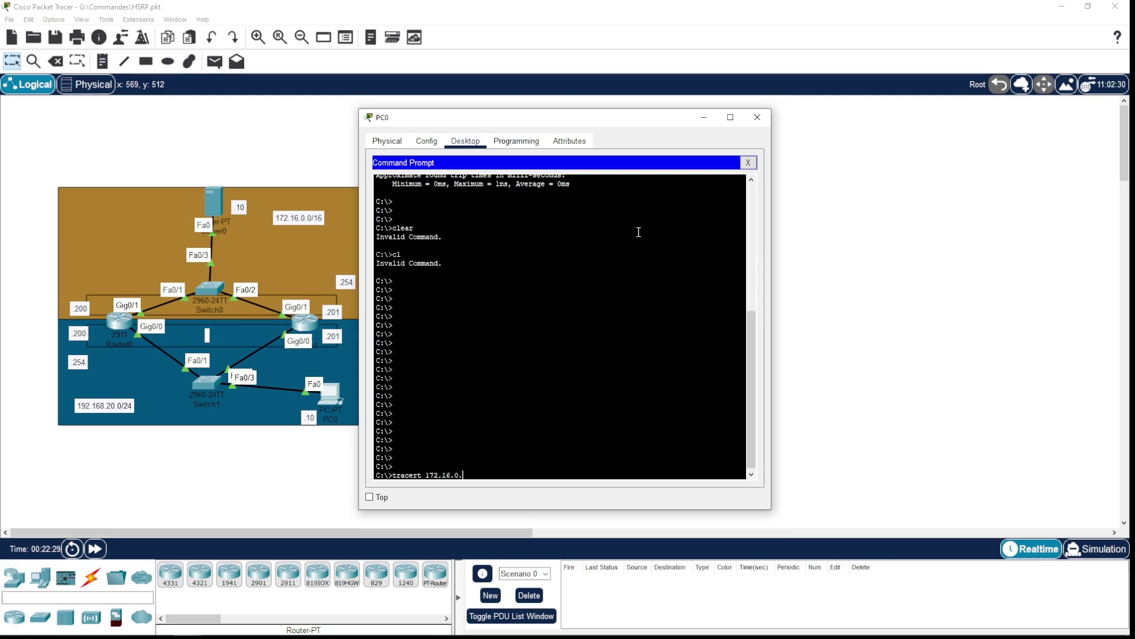
text(10)
key(Return)
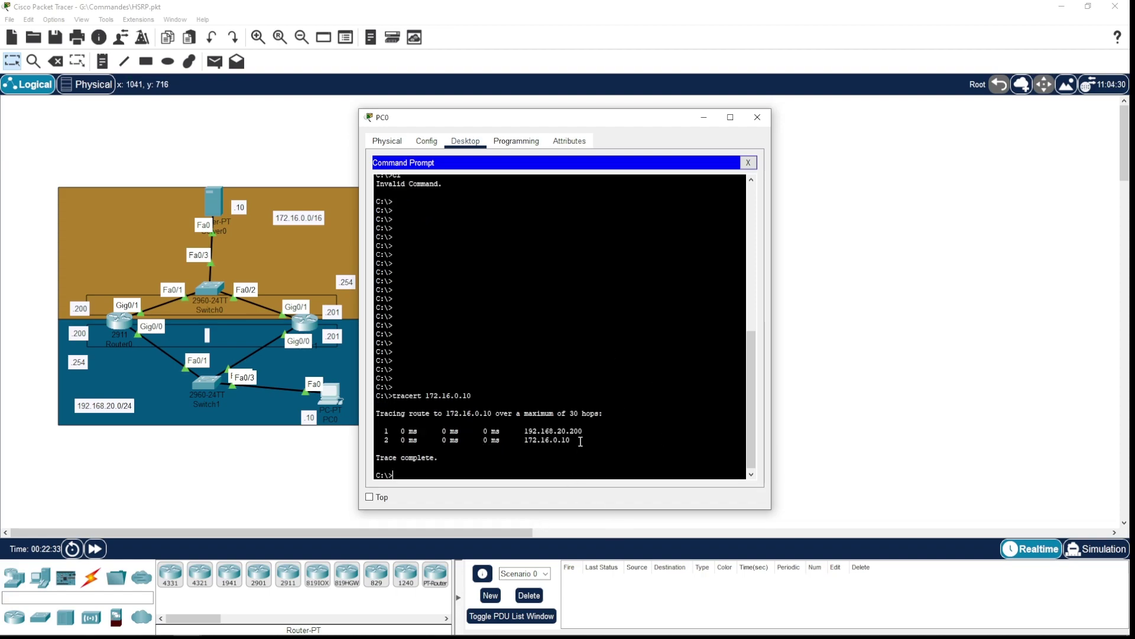
drag(589, 432, 554, 433)
key(Up)
key(Return)
key(Up)
key(Return)
key(Up)
key(Return)
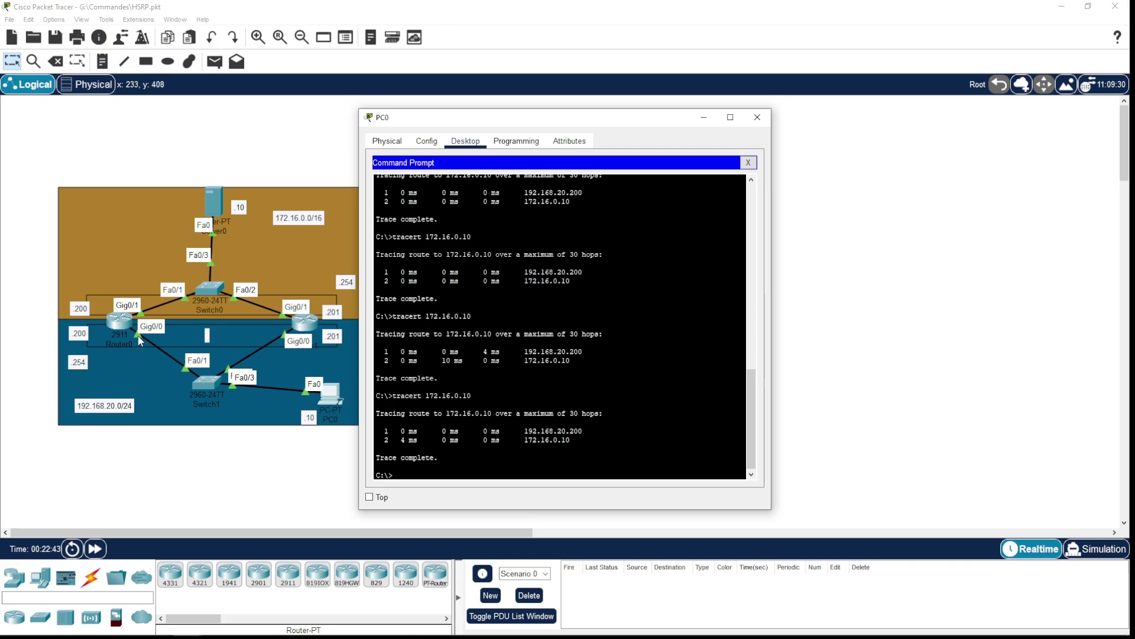
click(137, 335)
drag(137, 335, 117, 324)
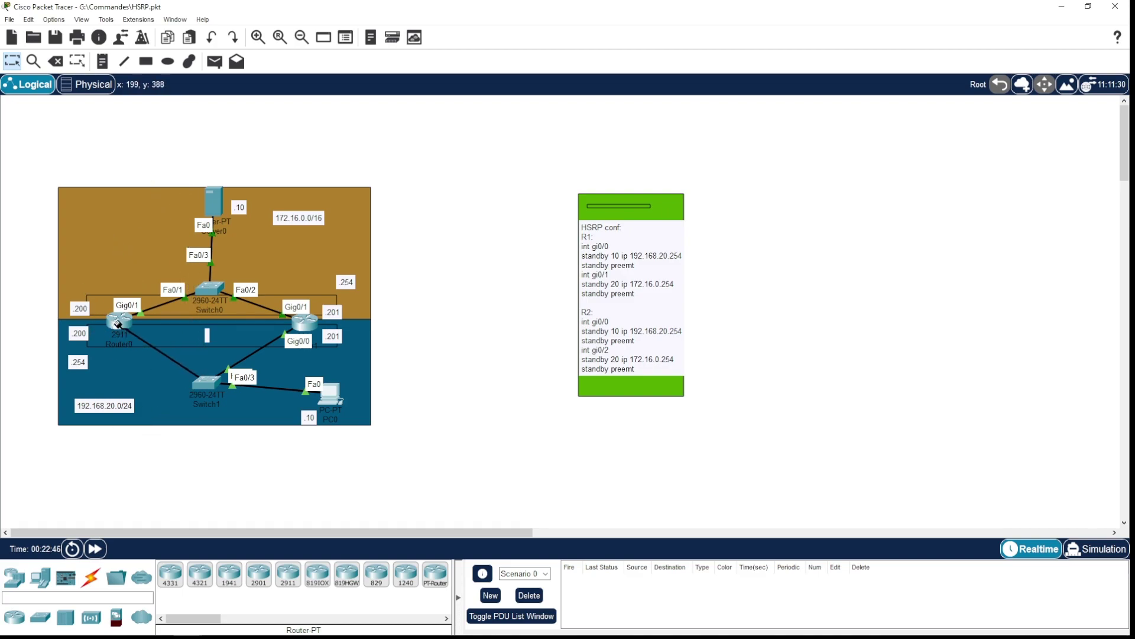
click(116, 324)
click(161, 354)
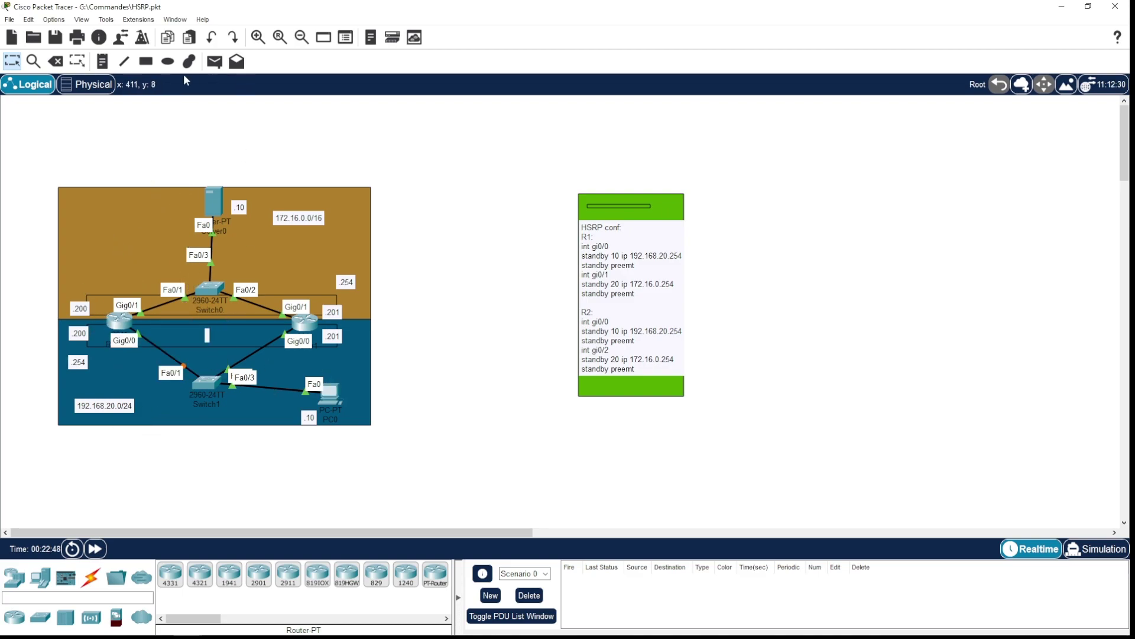
Delete the link between Router0's Gig0/0 and Switch1's Fa0/1, and return to the selection tool.
click(56, 61)
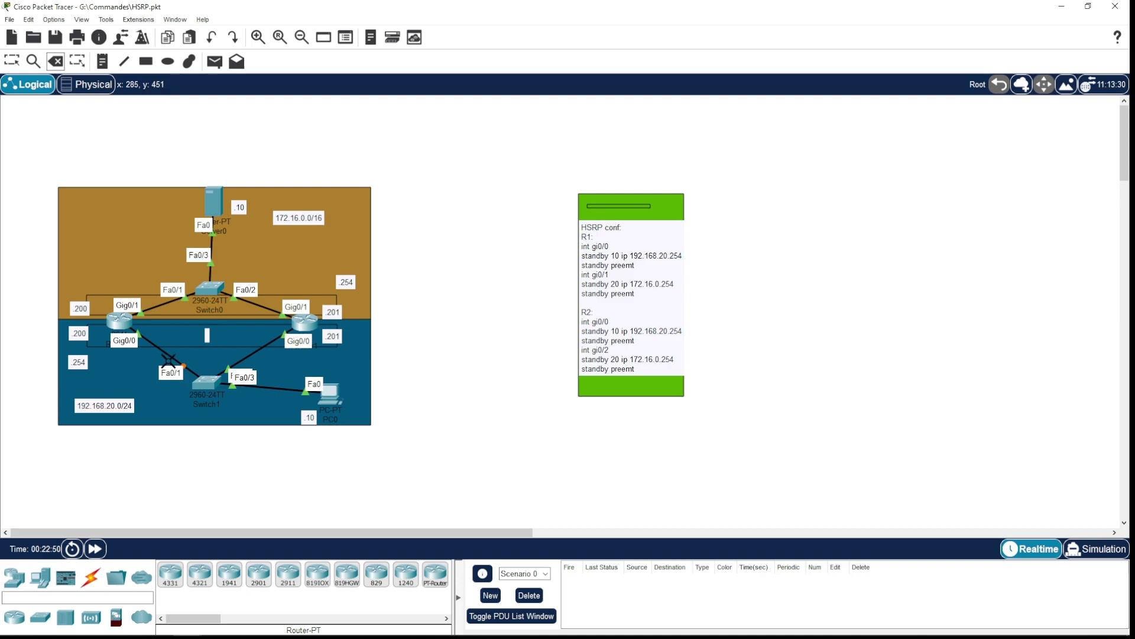
click(170, 357)
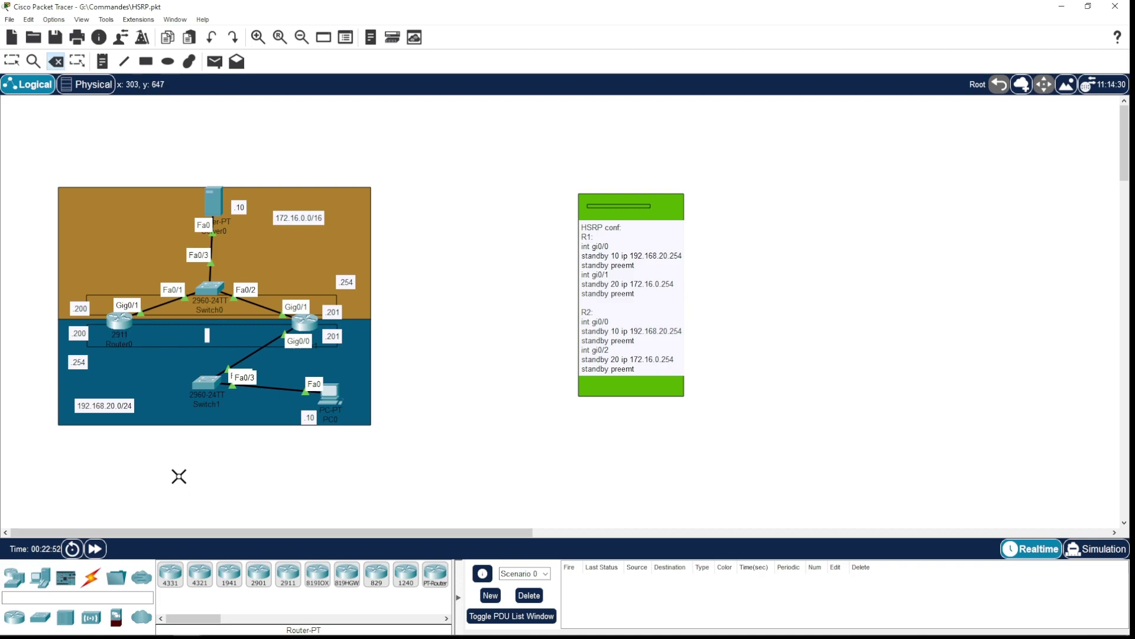
click(57, 64)
mouse_move(176, 636)
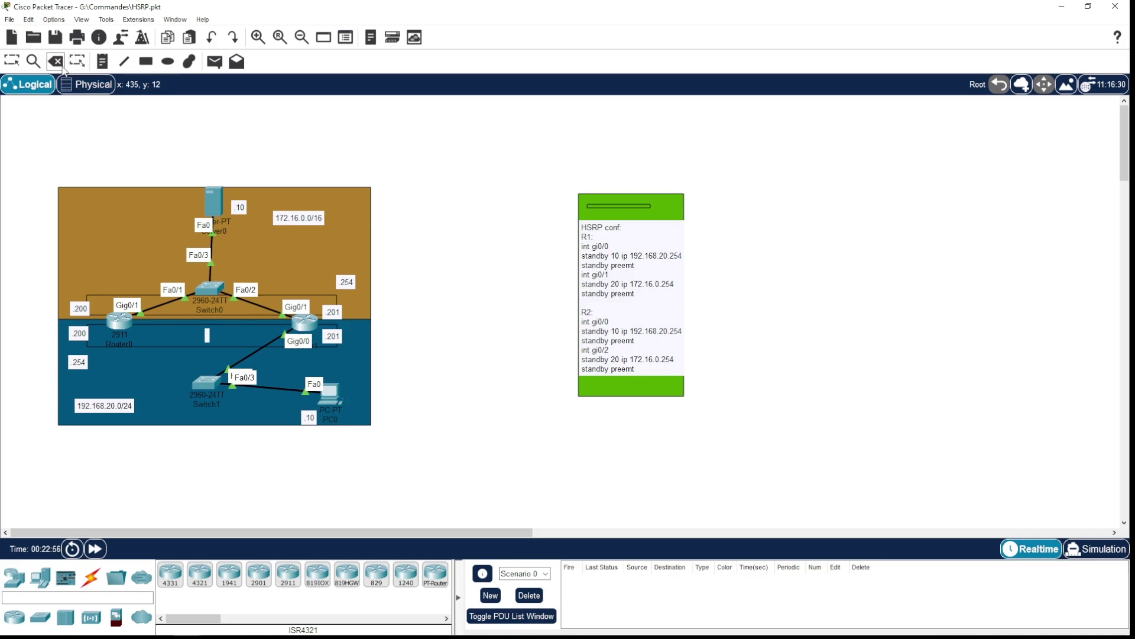
click(13, 62)
Run tracert 172.16.0.10 from PC0 again with the link removed and examine the first hop.
click(335, 395)
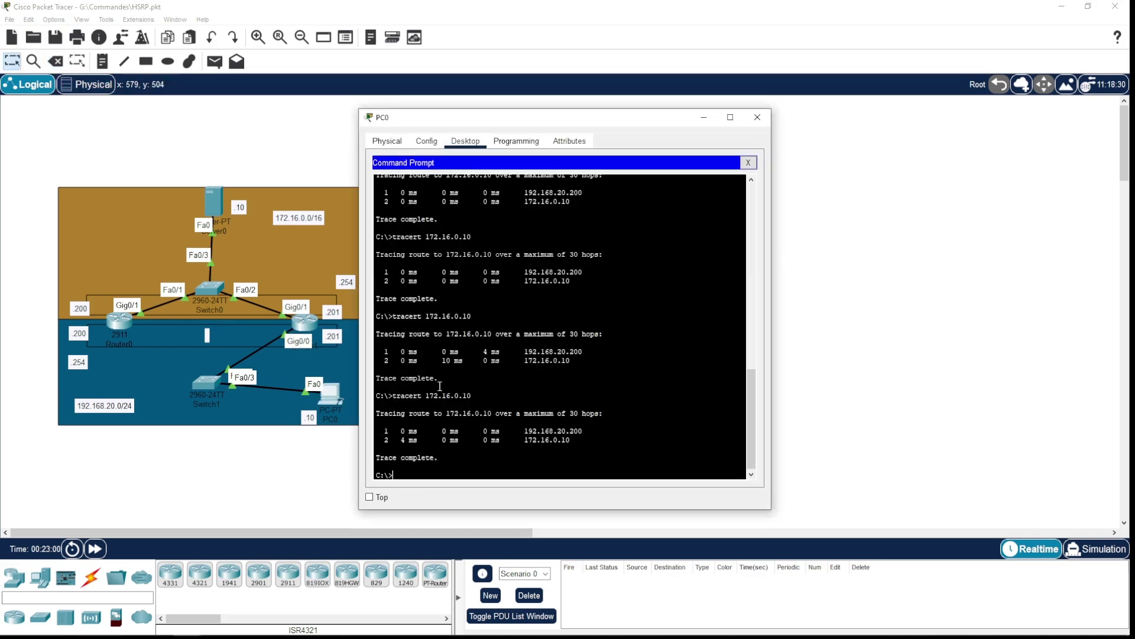
key(Up)
key(Return)
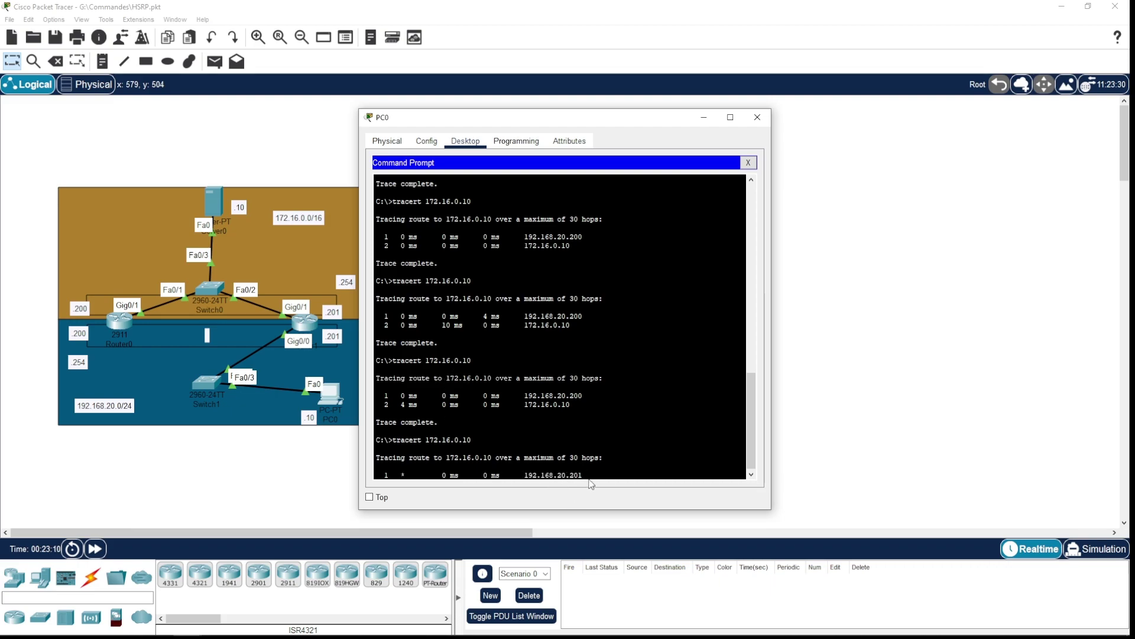
drag(583, 475, 526, 476)
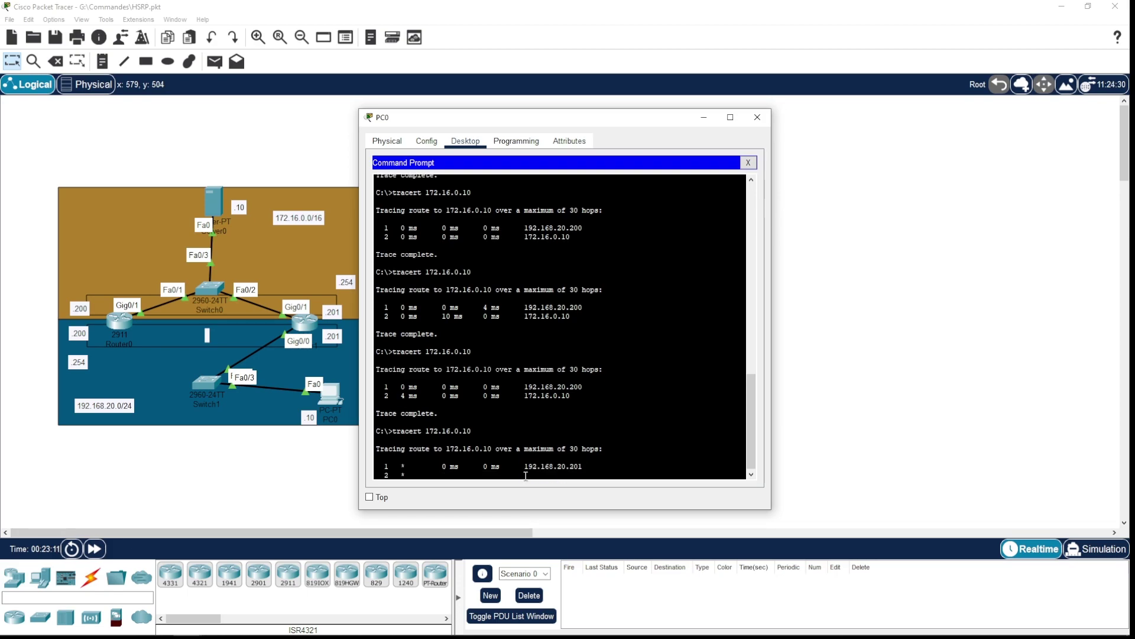
Open Router1's command line and examine the HSRP state-change message for GigabitEthernet0/0 group 10.
click(304, 322)
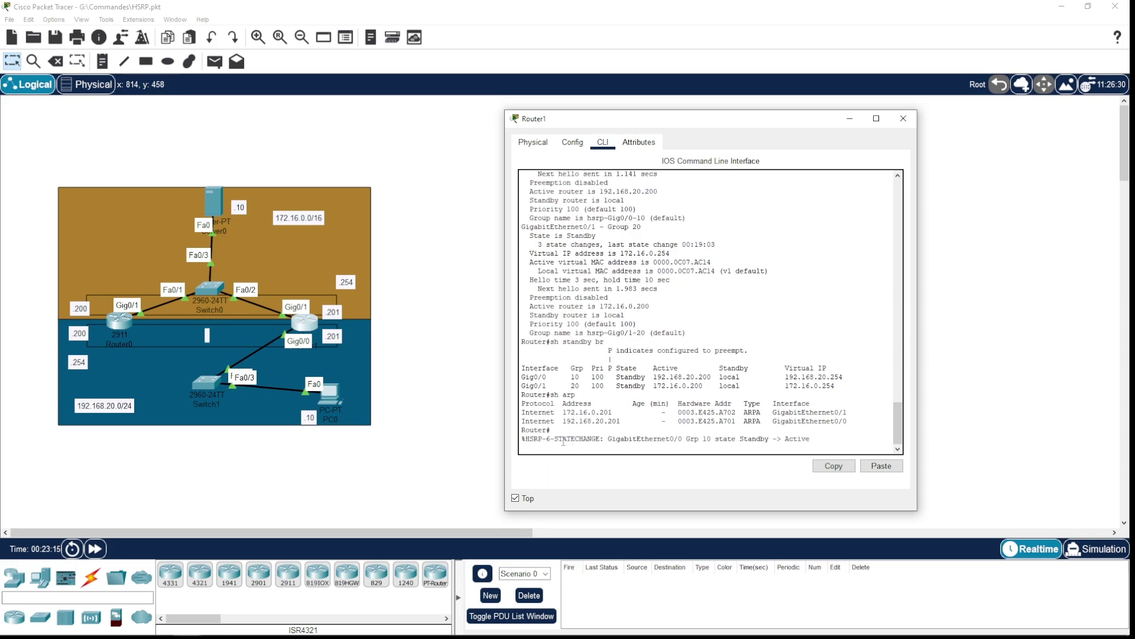
drag(530, 438, 603, 438)
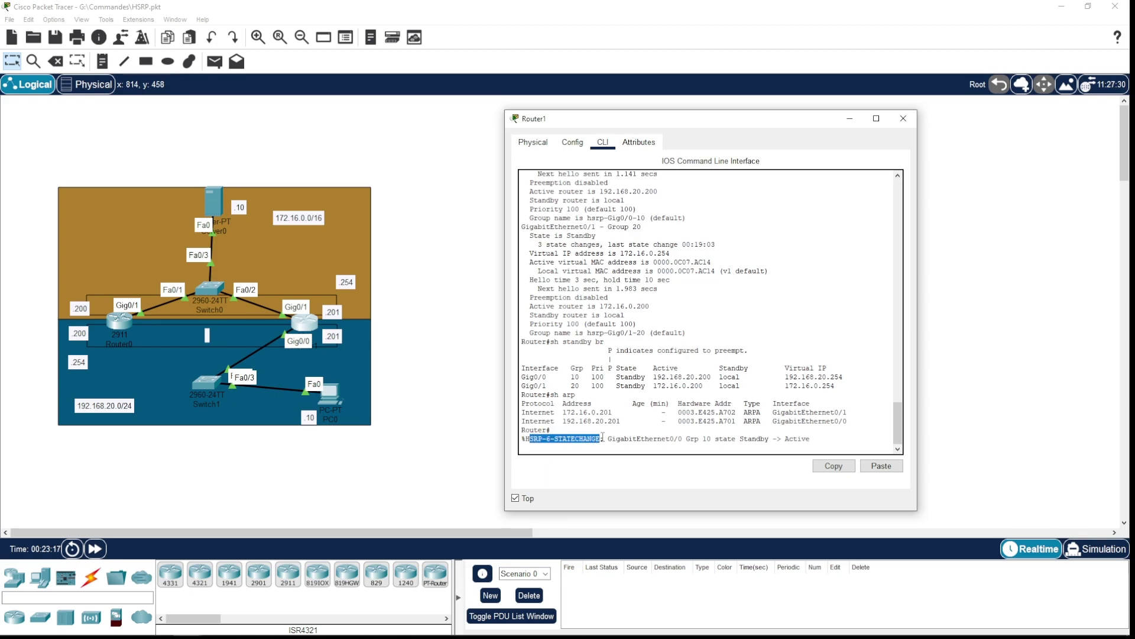
click(603, 438)
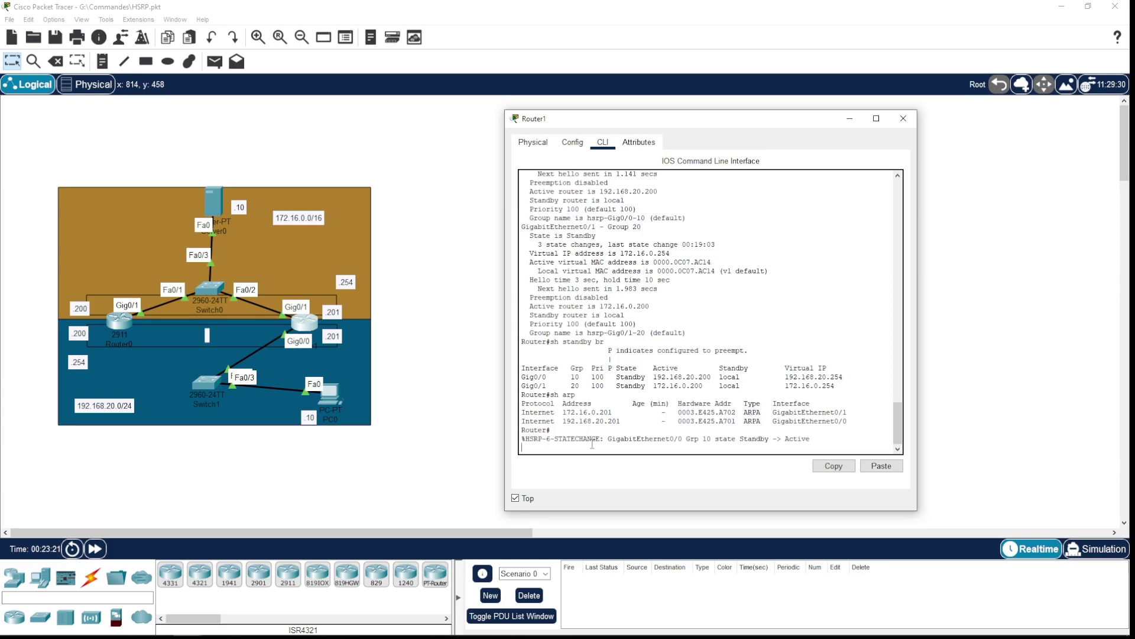
drag(609, 438, 770, 438)
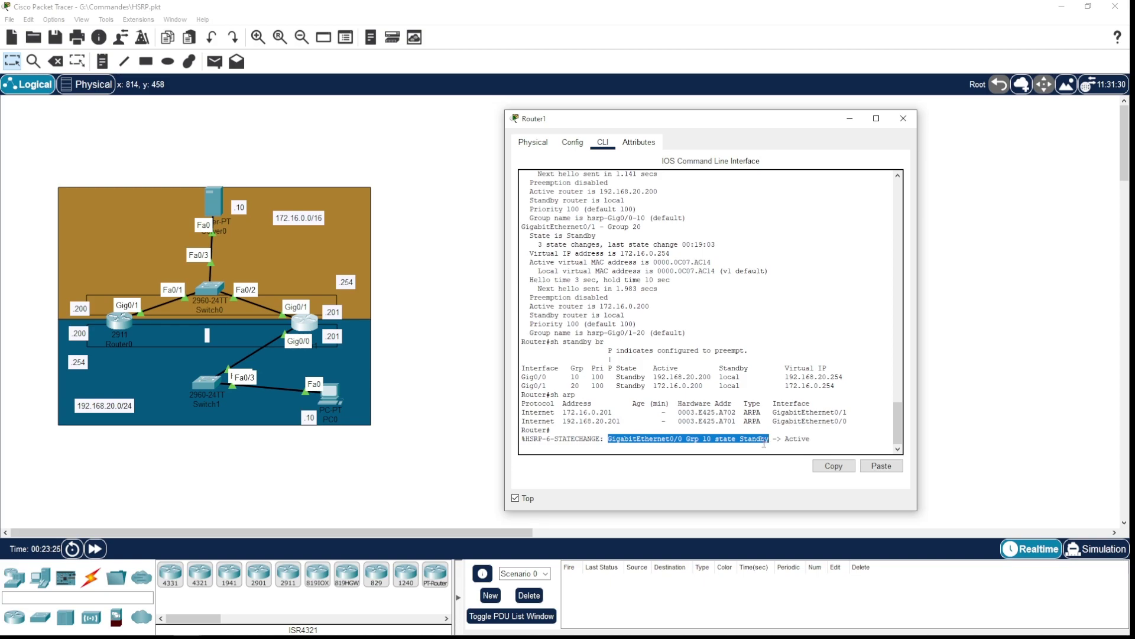
click(764, 442)
Display Router1's HSRP summary several times with sh standby br and examine the Gig0/0 state.
key(Return)
text(sh standby br)
key(Return)
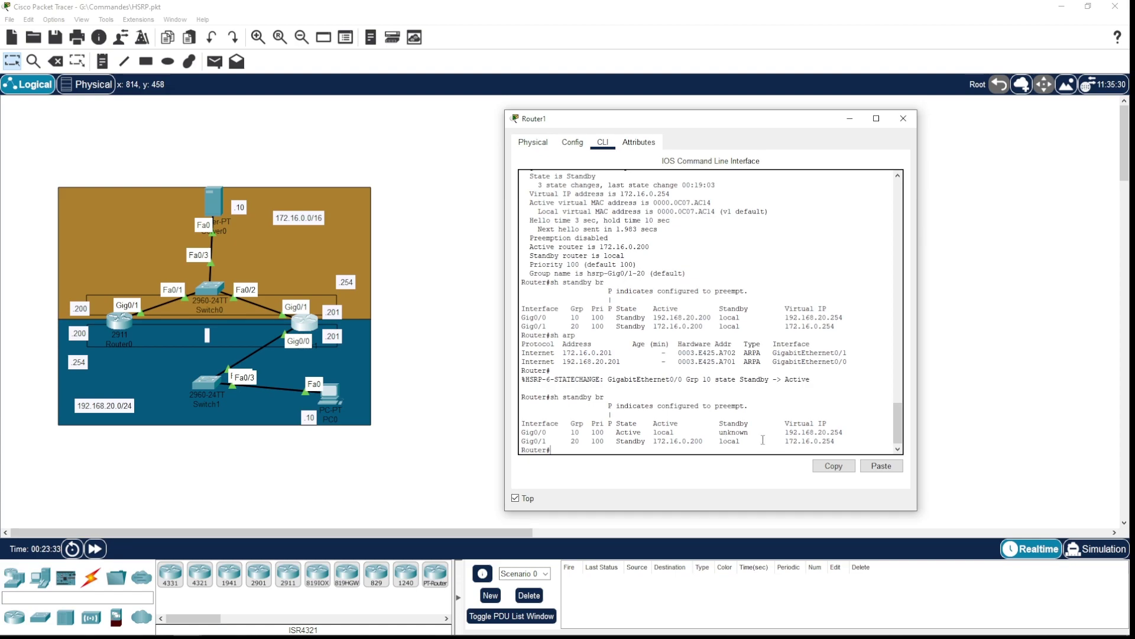
key(Up)
key(Return)
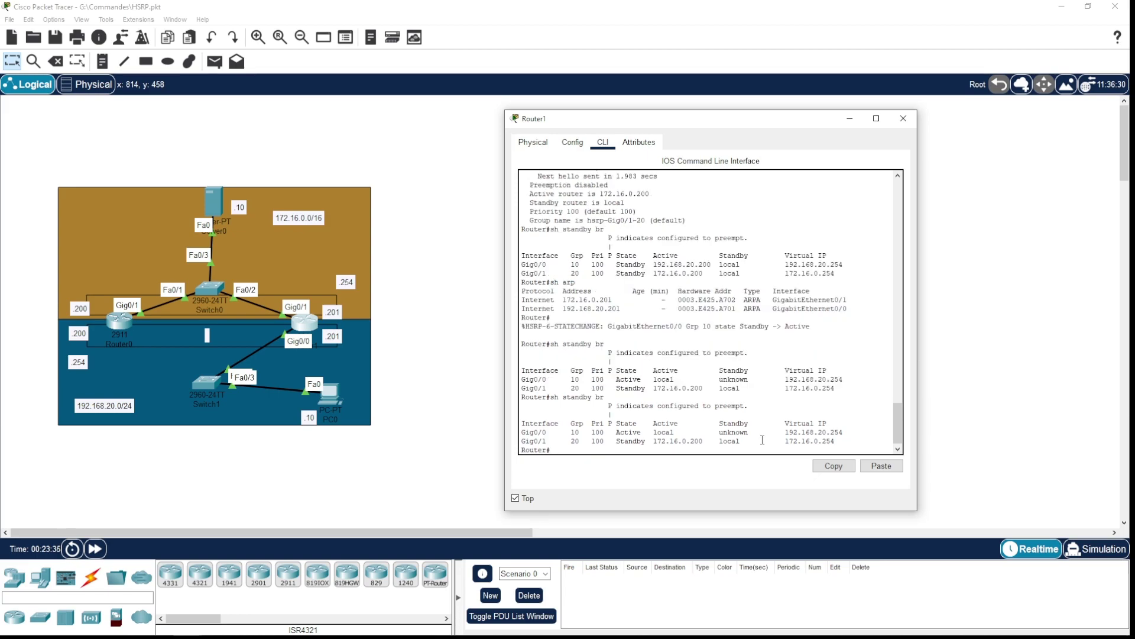
key(Up)
key(Return)
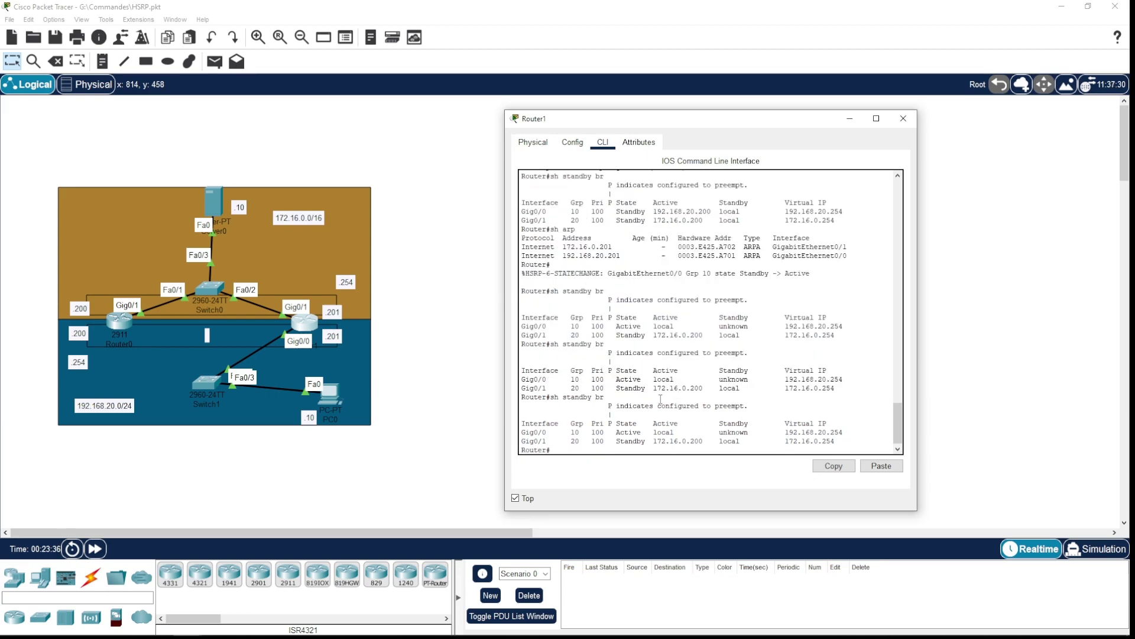
drag(641, 432, 612, 432)
Display Router0's HSRP summary with do sh standby br, examine the Gig0/0 state, and minimize Router0's window.
double_click(119, 322)
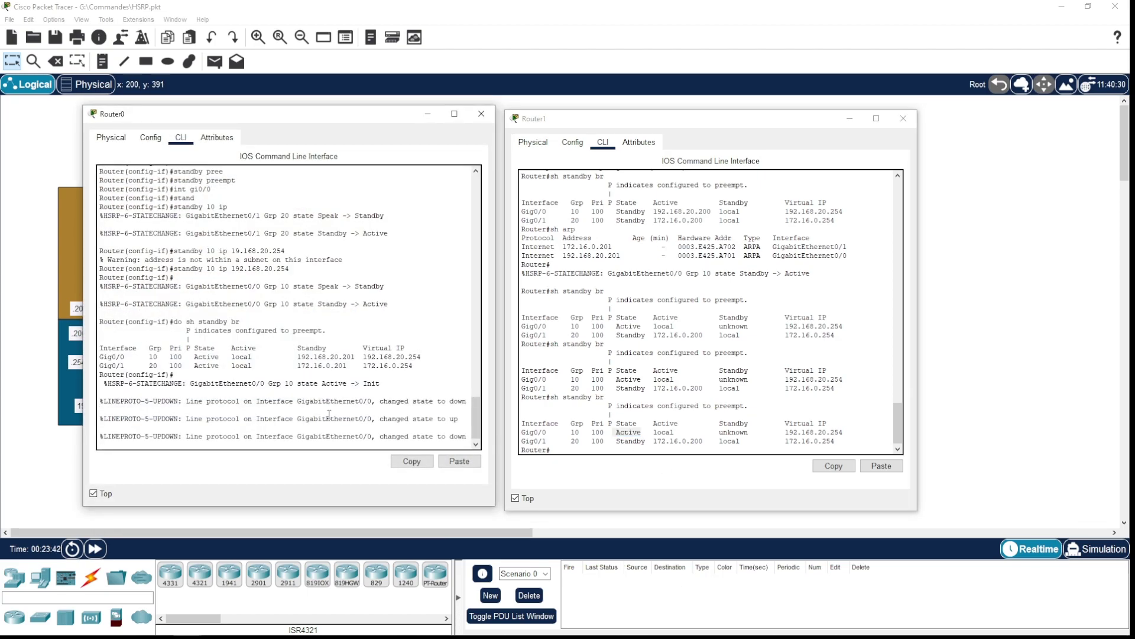
key(Return)
key(Return)
text(sh)
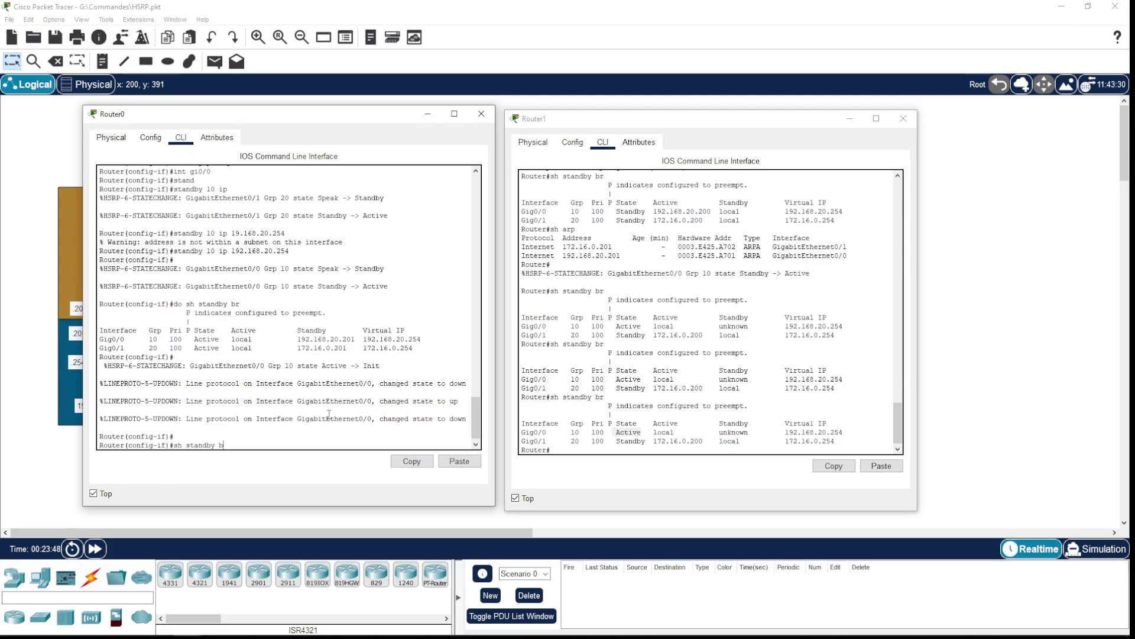
text(standby br)
key(Home)
text(do)
key(Return)
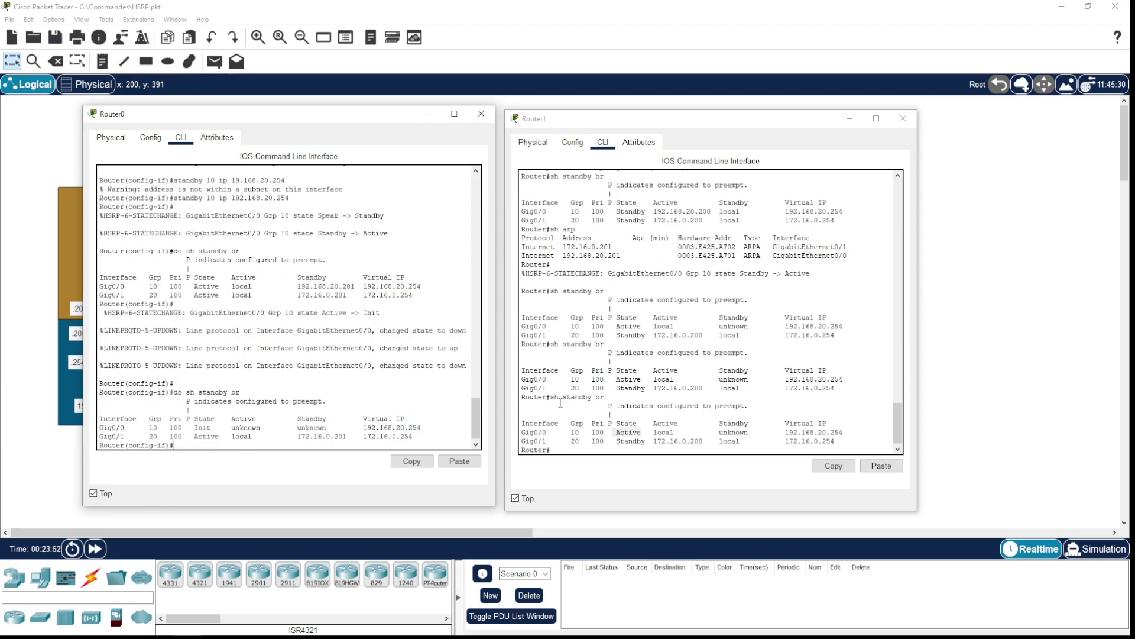
double_click(201, 427)
click(201, 427)
click(427, 113)
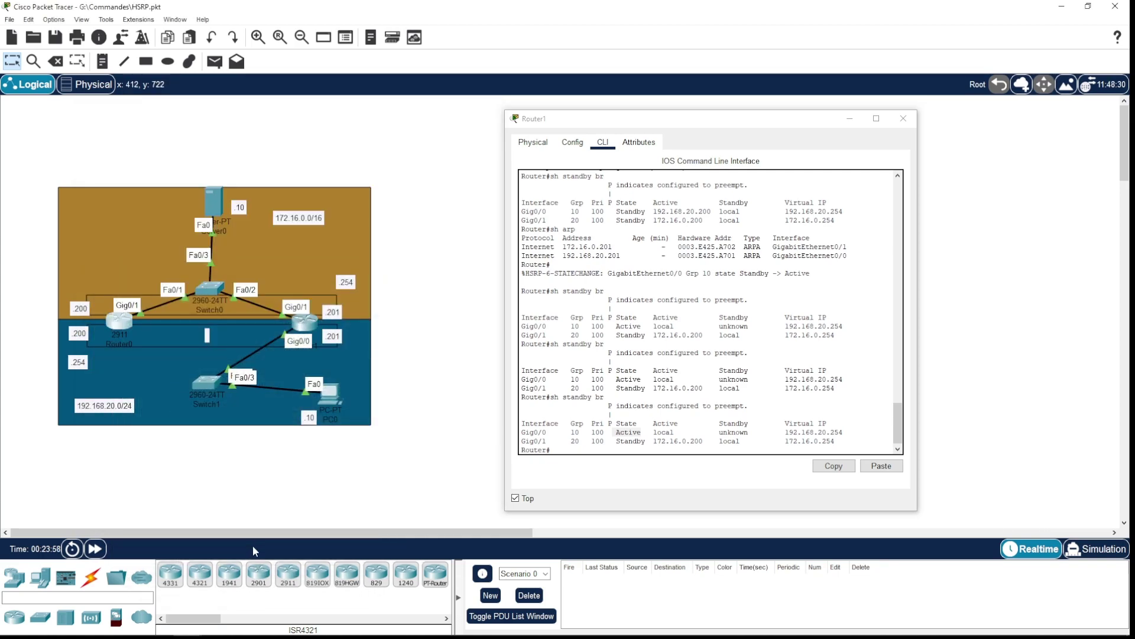
click(125, 61)
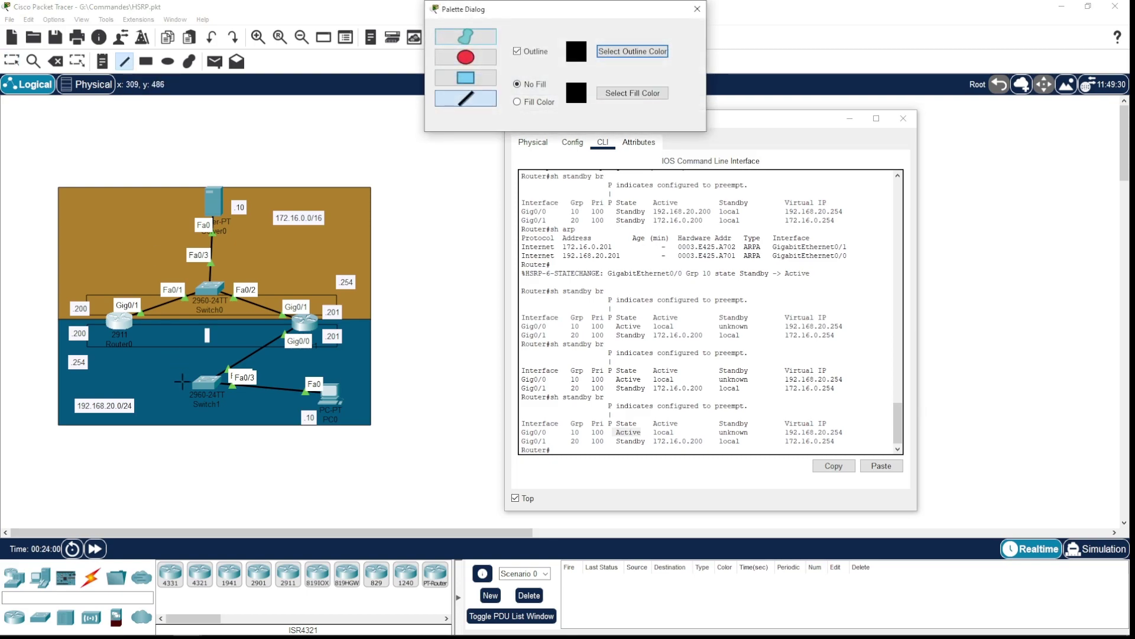
click(697, 9)
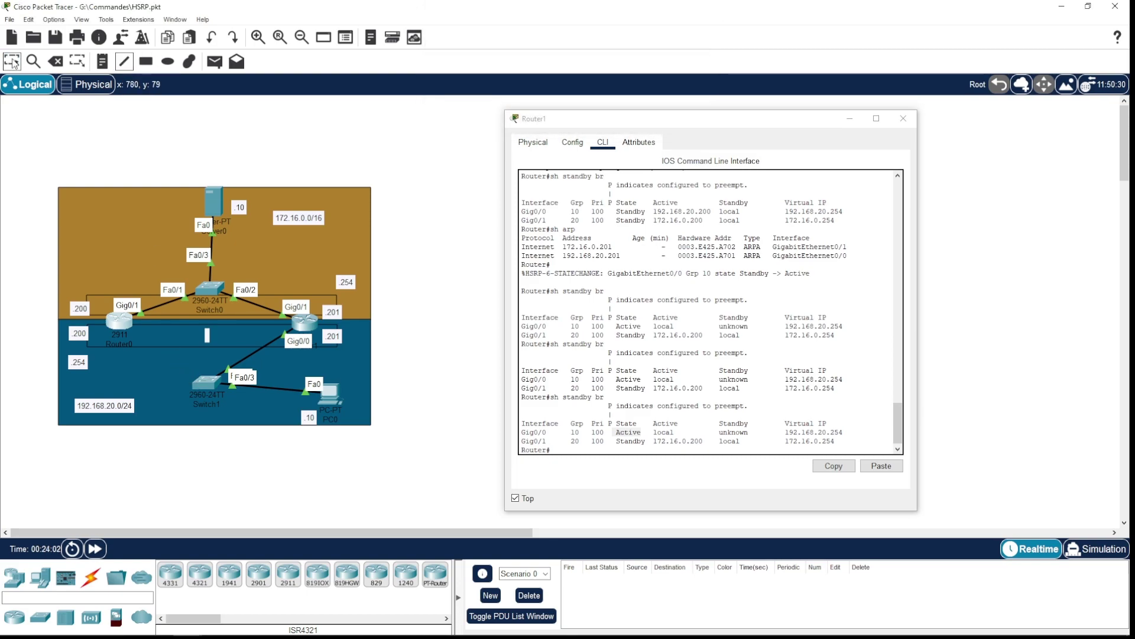
Reconnect Switch1 to Router0 with an automatically chosen cable type and fast-forward the simulation time.
click(91, 576)
click(170, 574)
click(209, 383)
click(124, 322)
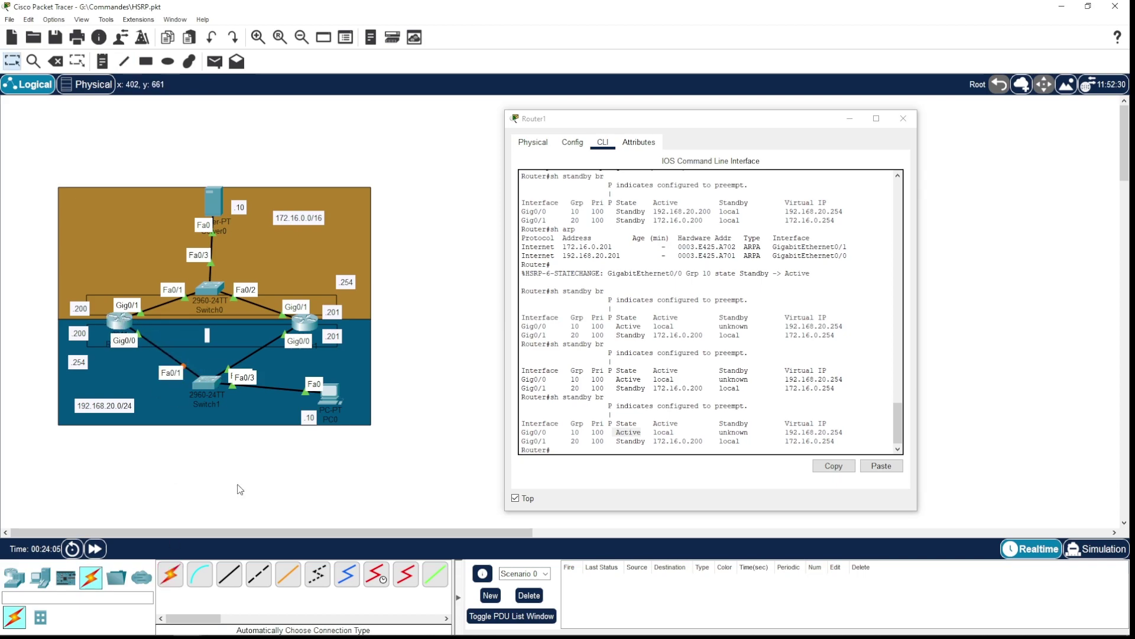
click(95, 548)
Close Router1's window and run tracert 172.16.0.10 from PC0 several times, examining the first hop with the link restored.
click(347, 382)
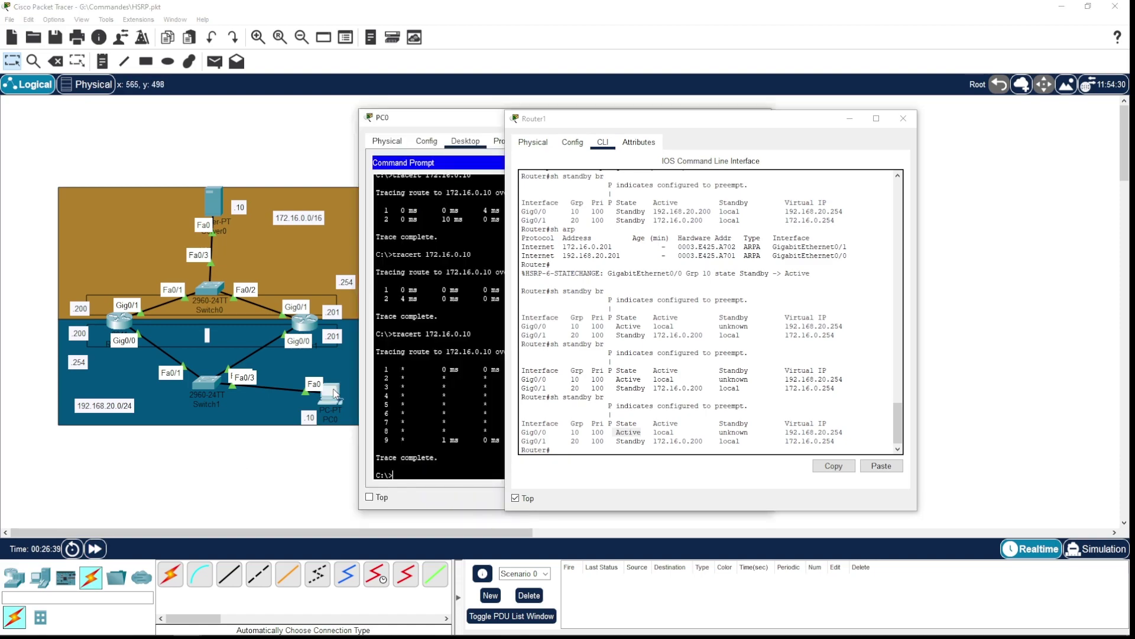
click(903, 118)
key(Up)
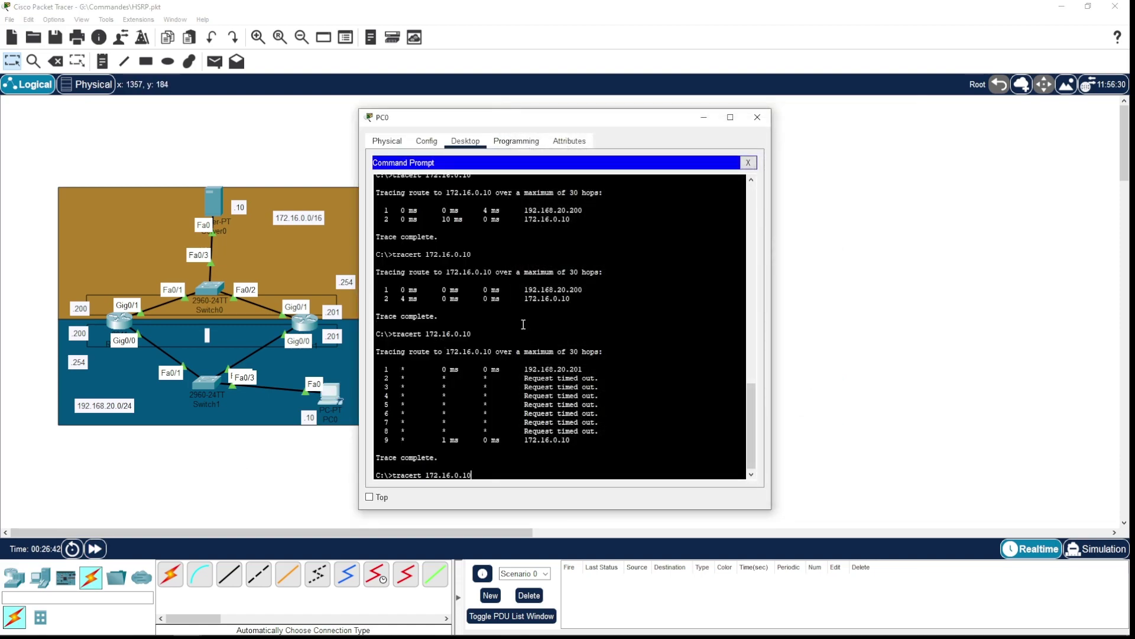
key(Return)
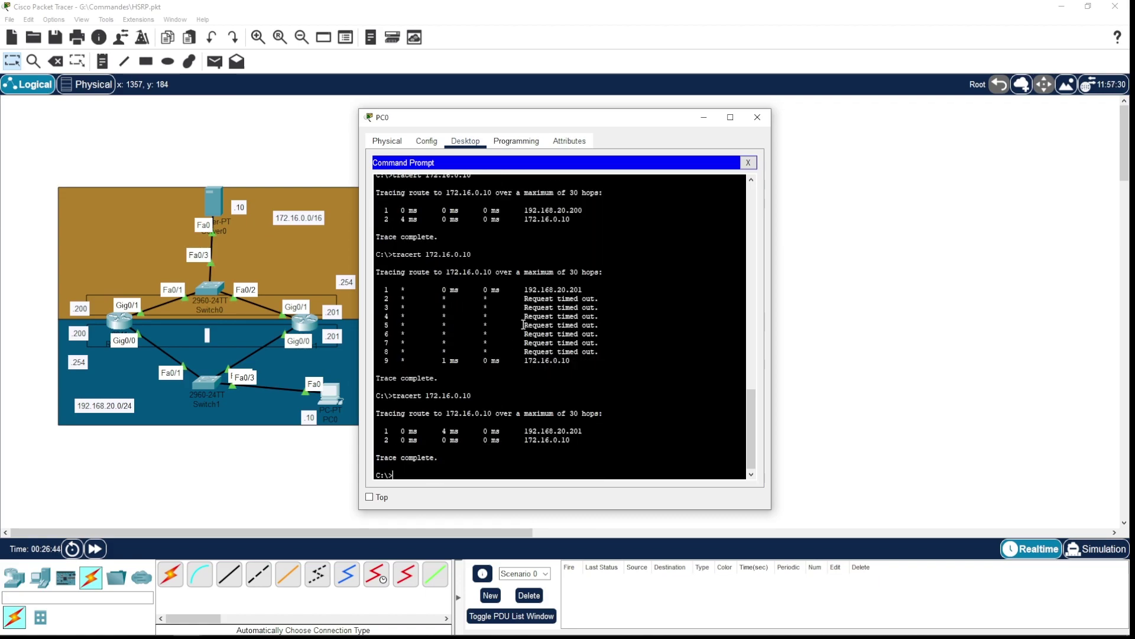
key(Up)
key(Return)
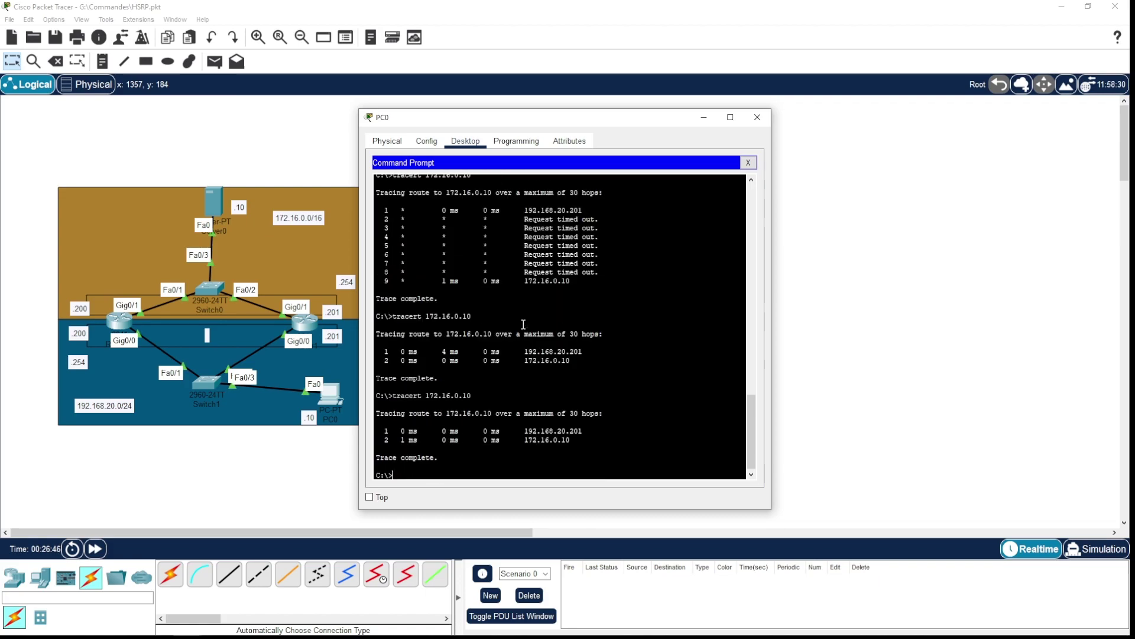
key(Up)
key(Return)
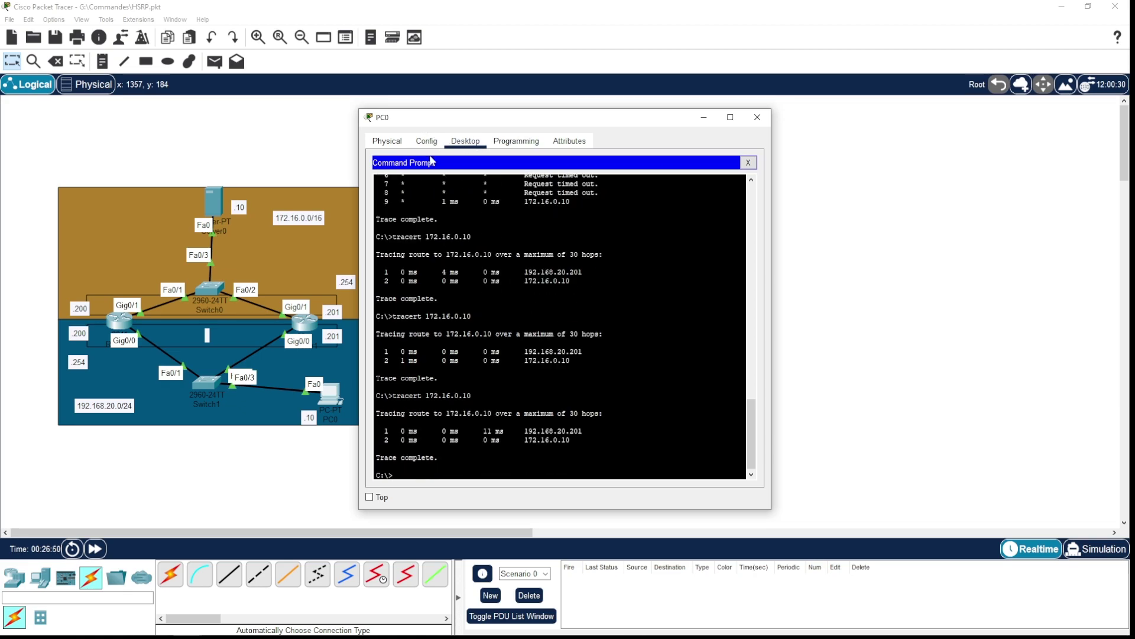
Replace PC0's command prompt with its web browser and try to load 172.16.0.254.
click(749, 164)
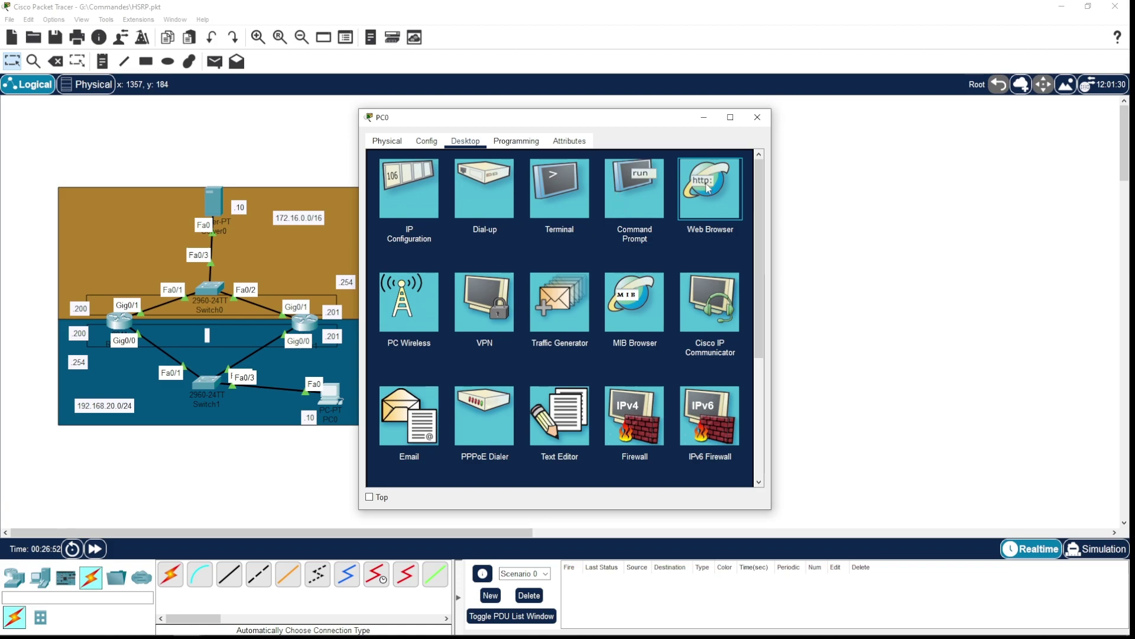
drag(668, 123, 678, 123)
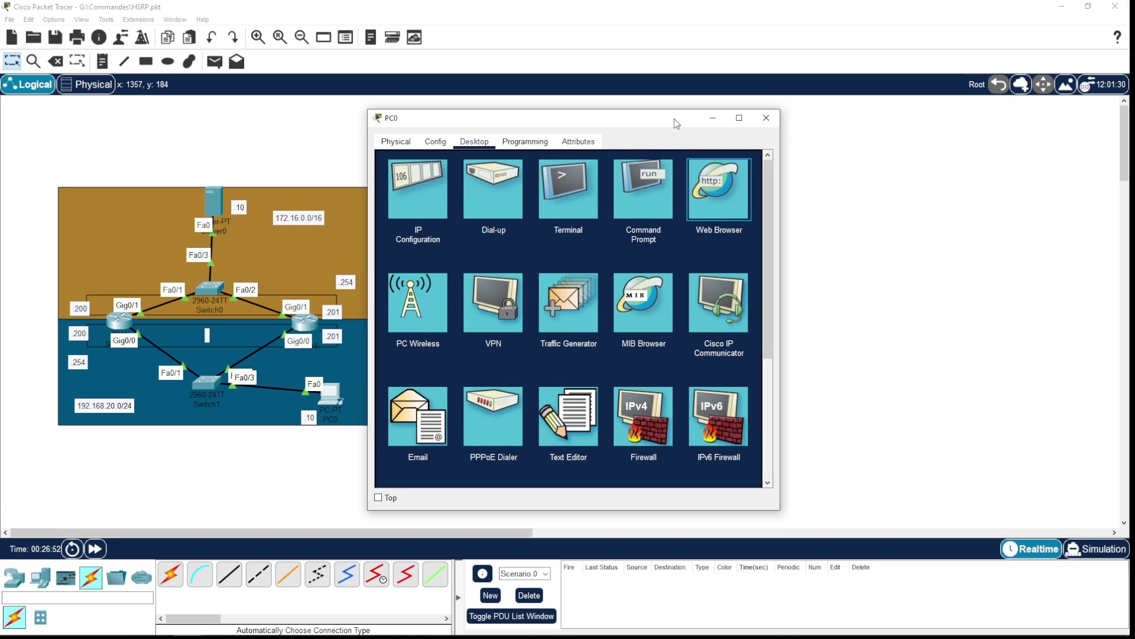
click(570, 182)
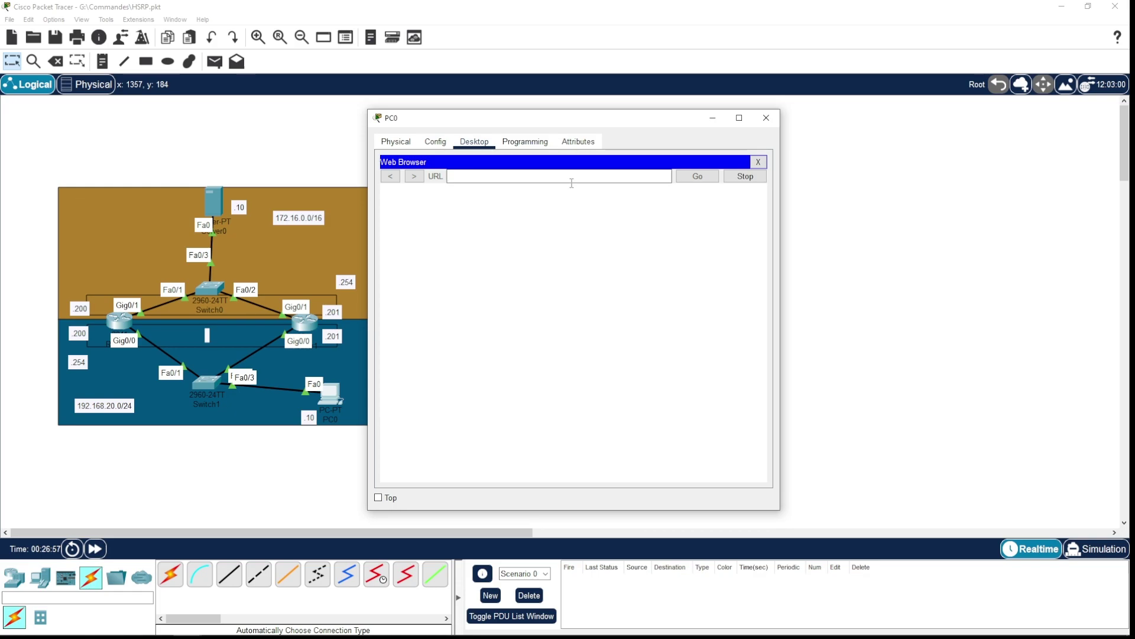
text(172.16.0.254)
key(Return)
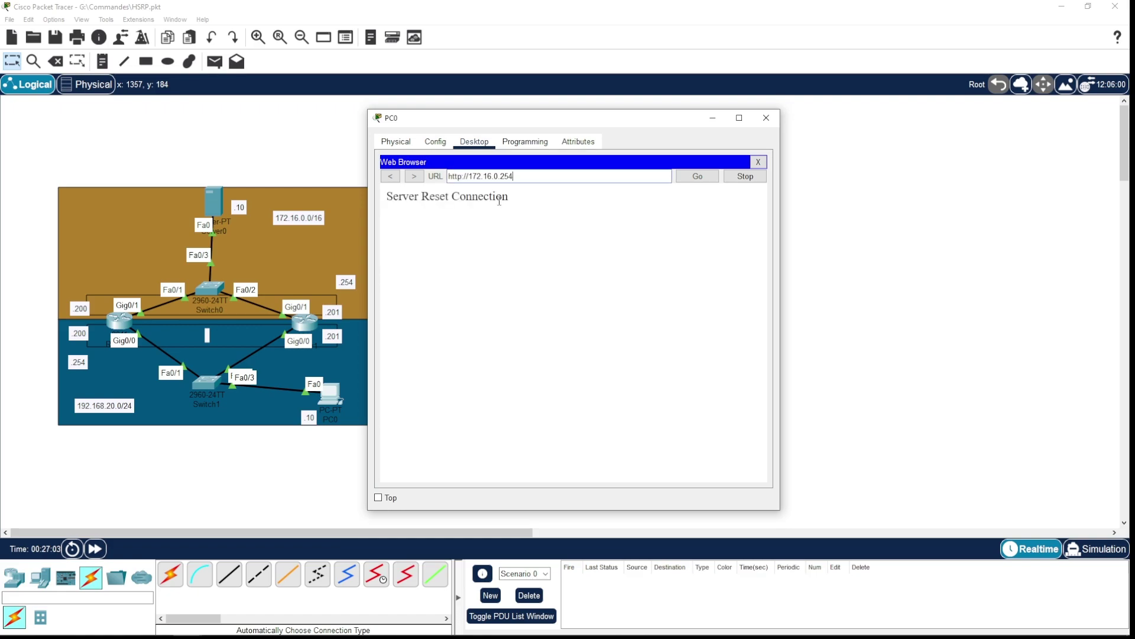
double_click(513, 177)
key(BackSpace)
key(Return)
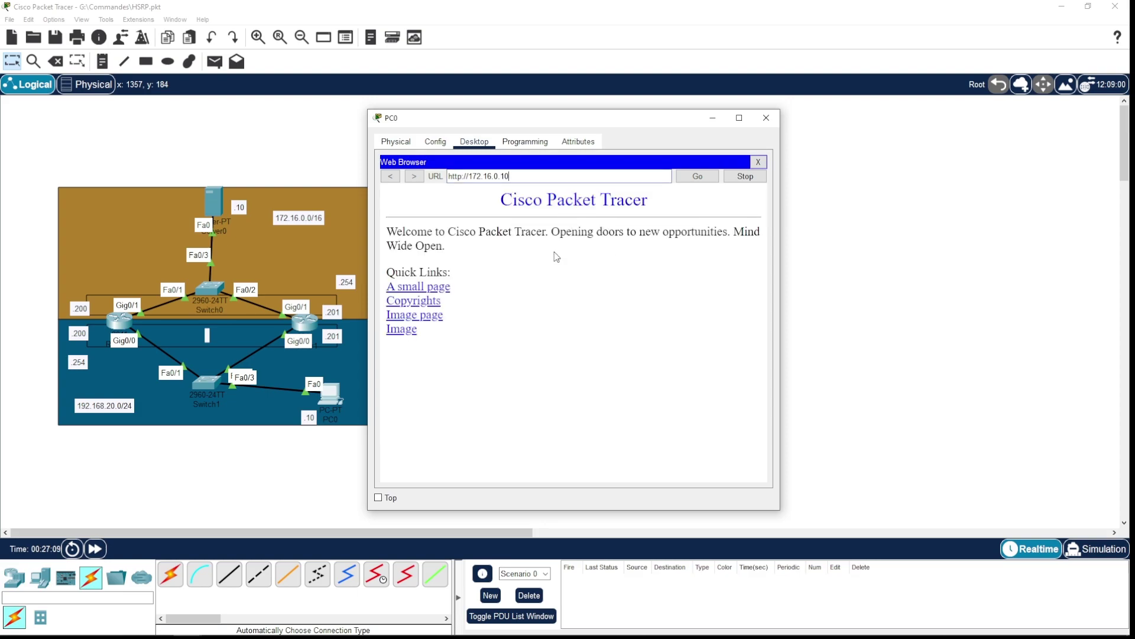
click(420, 301)
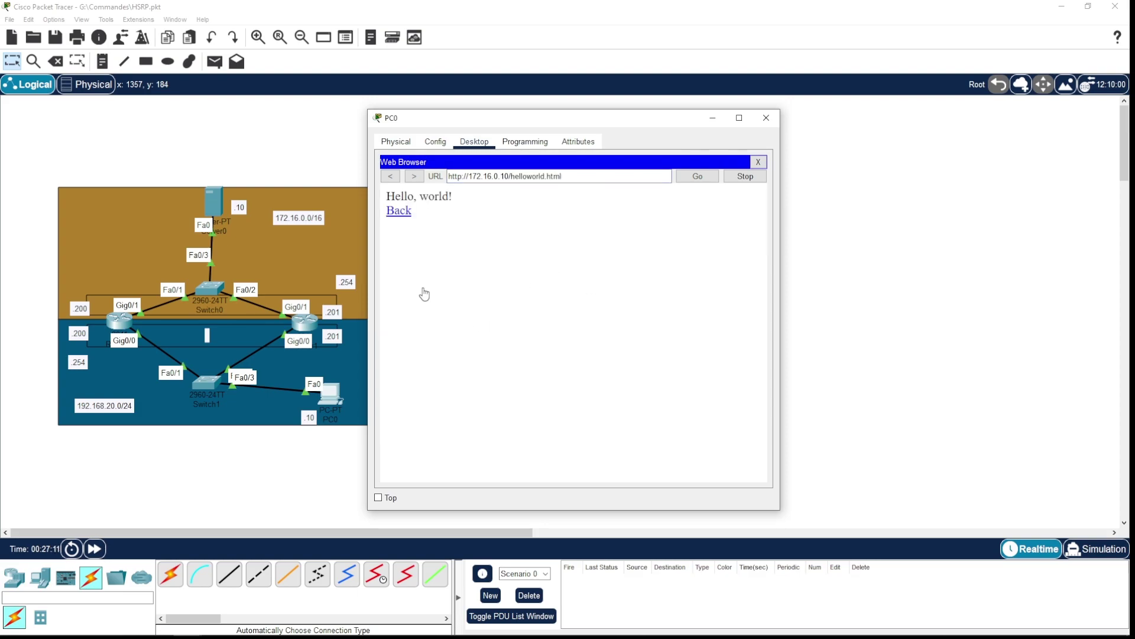
click(390, 176)
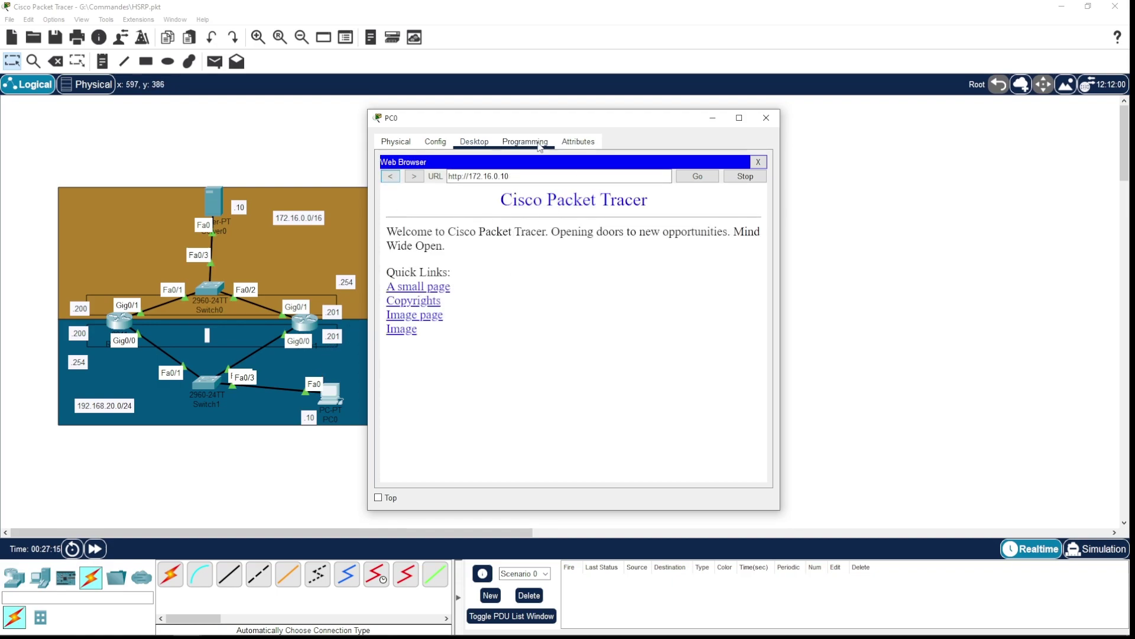
Return to PC0's command prompt, run tracert 172.16.0.10 once more and examine which router answers as first hop.
click(761, 163)
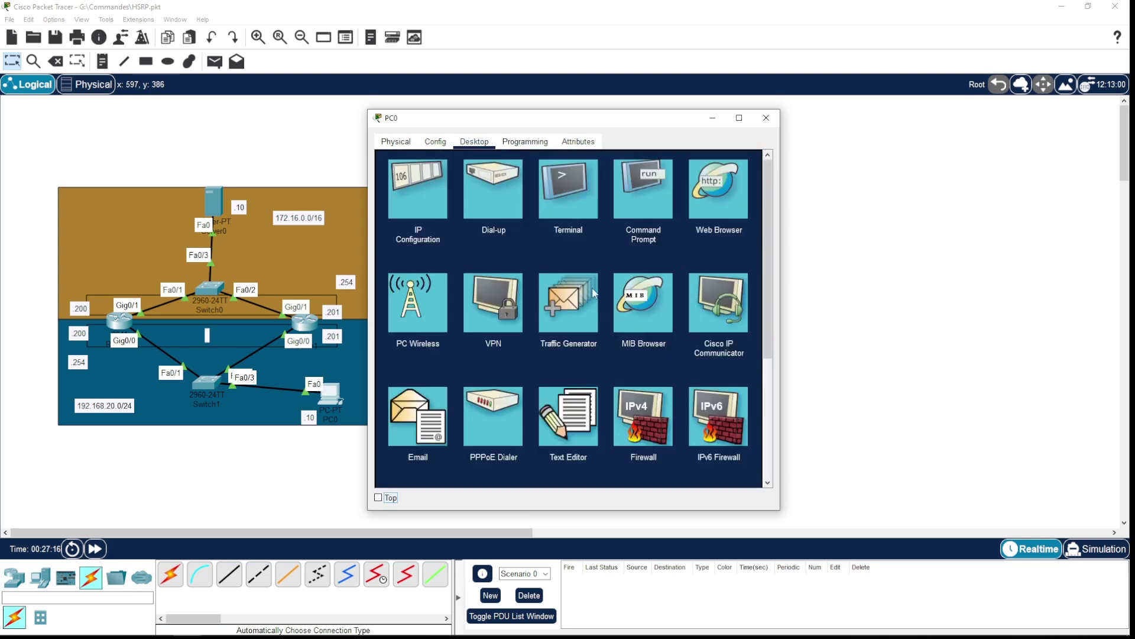
click(640, 194)
scroll(556, 407, down, 7)
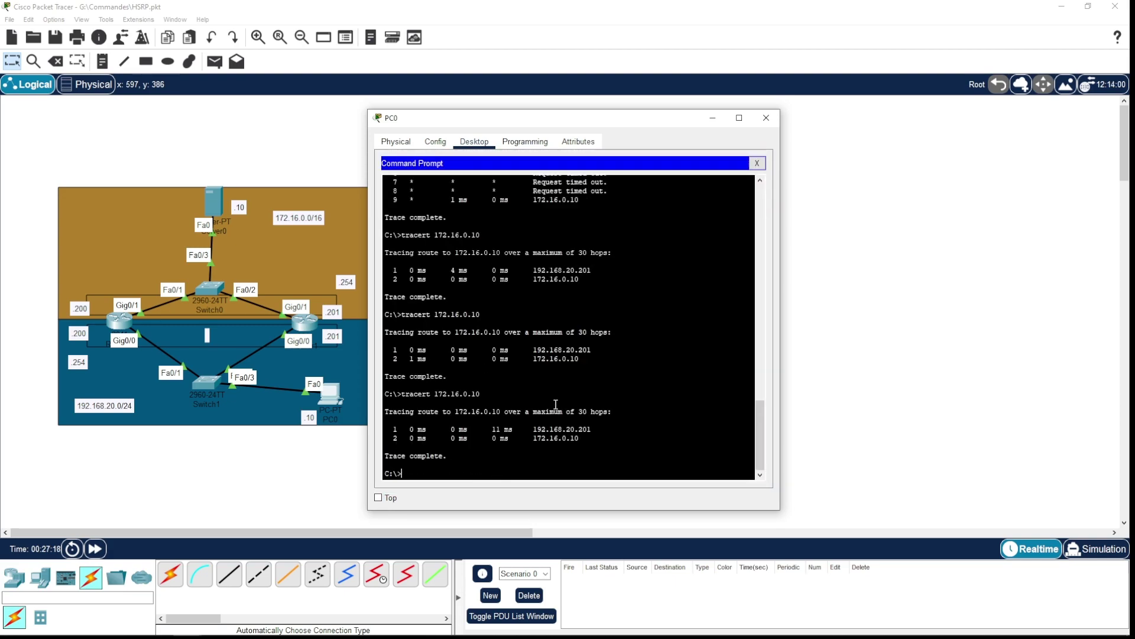
key(Up)
key(Return)
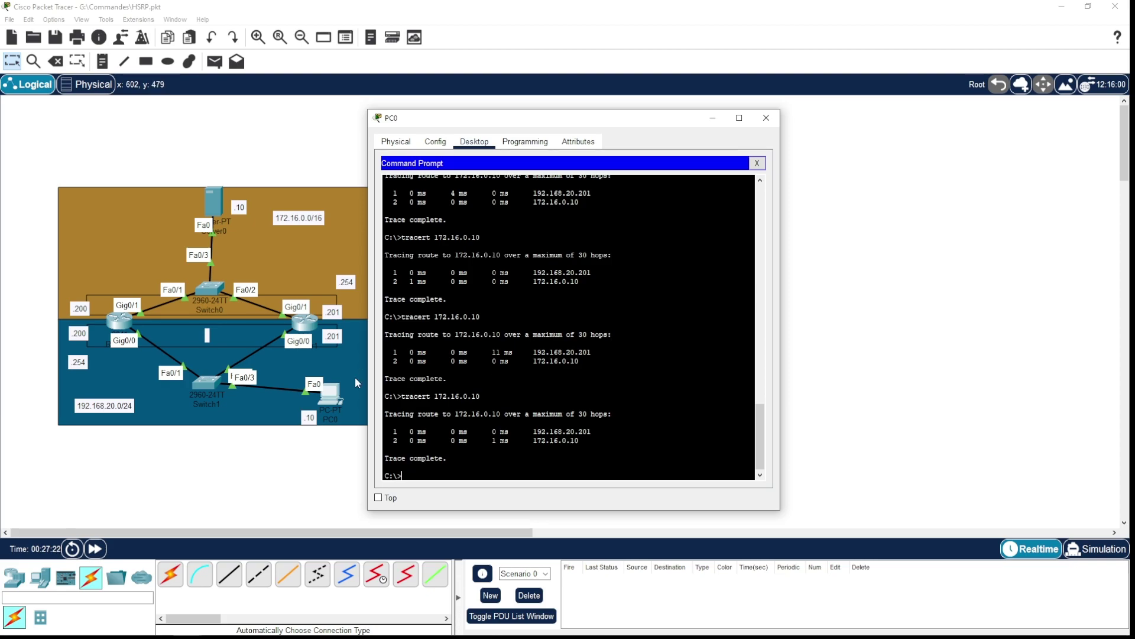
Power off Router1 from its physical device view and close its window.
click(307, 330)
click(308, 330)
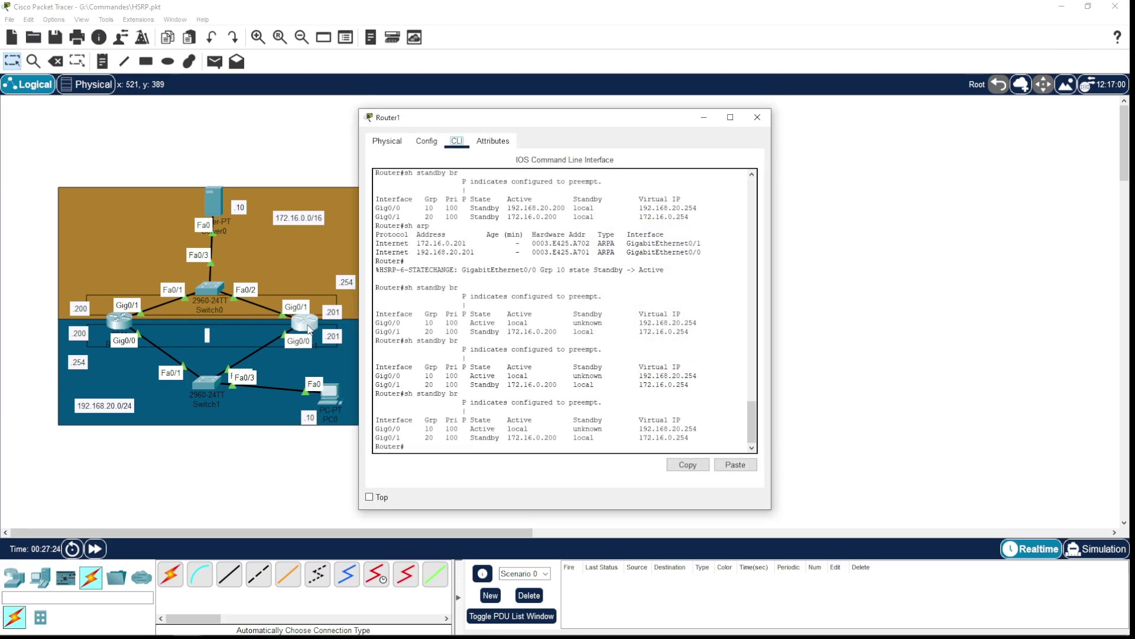
click(427, 142)
click(401, 143)
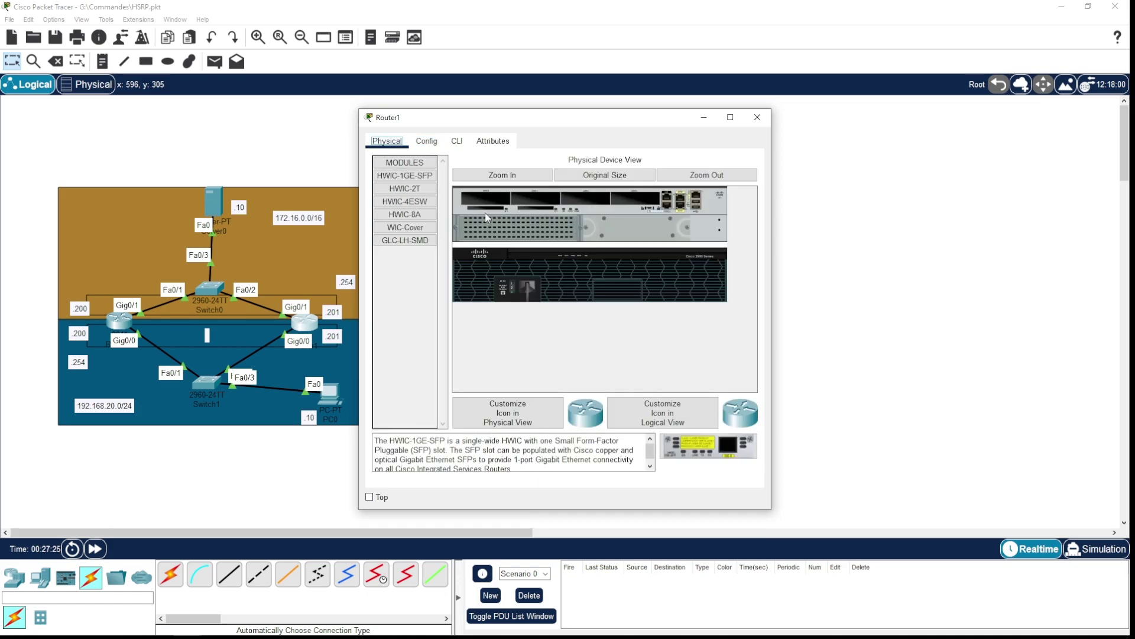
click(758, 117)
Run tracert 172.16.0.10 from PC0 with Router1 powered off and examine the first hop.
click(334, 400)
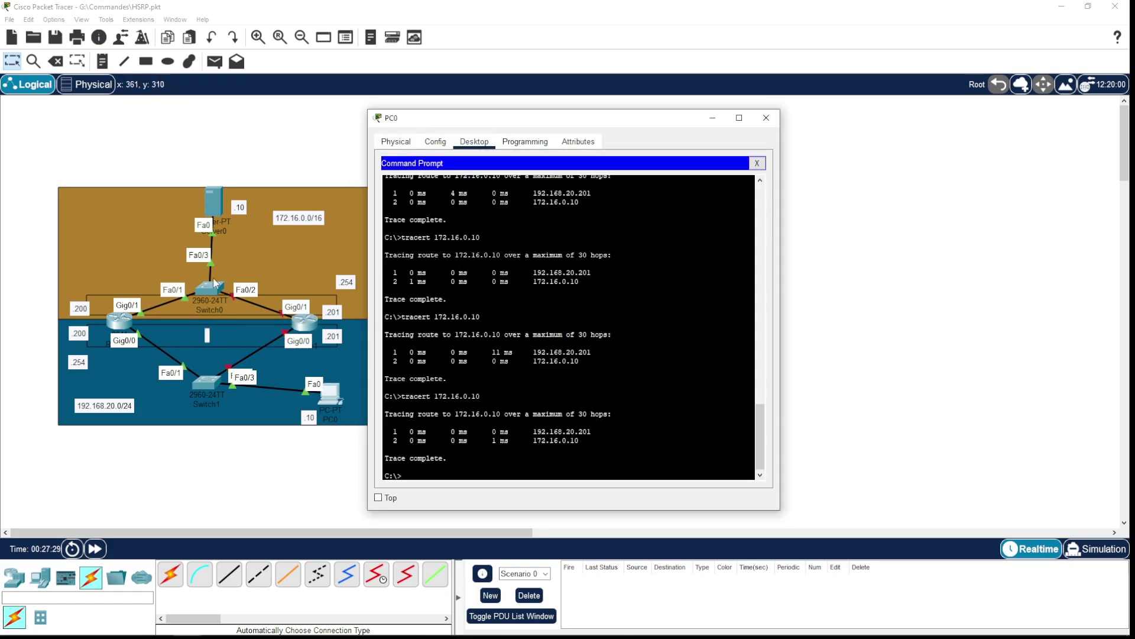
key(Up)
key(Return)
drag(598, 427, 572, 432)
Close PC0's command prompt and load 172.16.0.10 in its web browser with Router1 powered off.
click(525, 142)
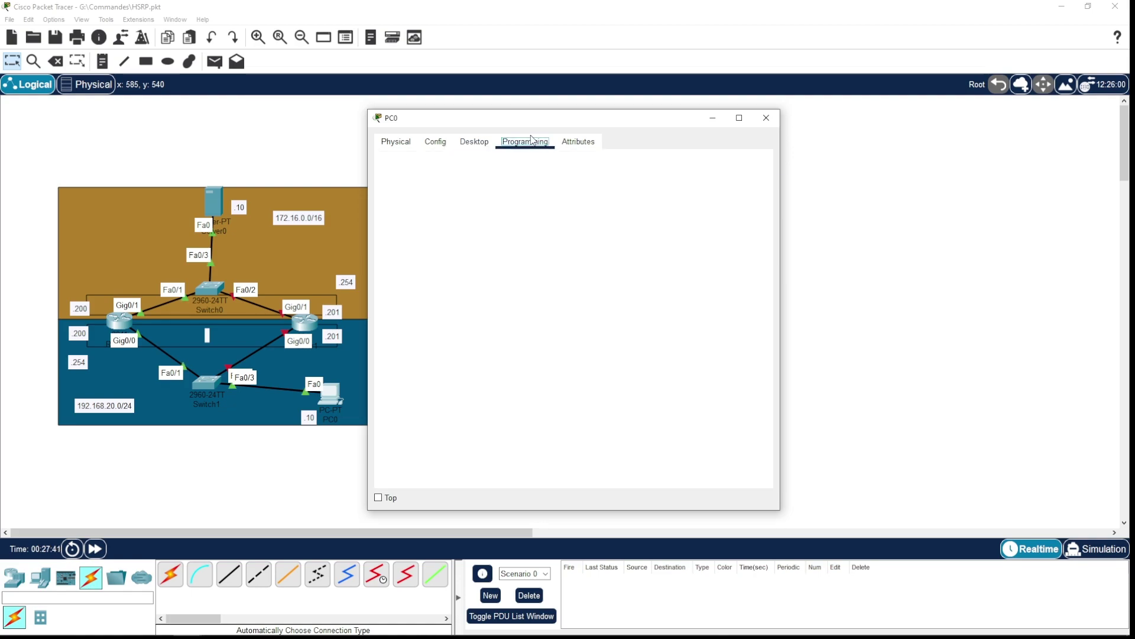
click(485, 145)
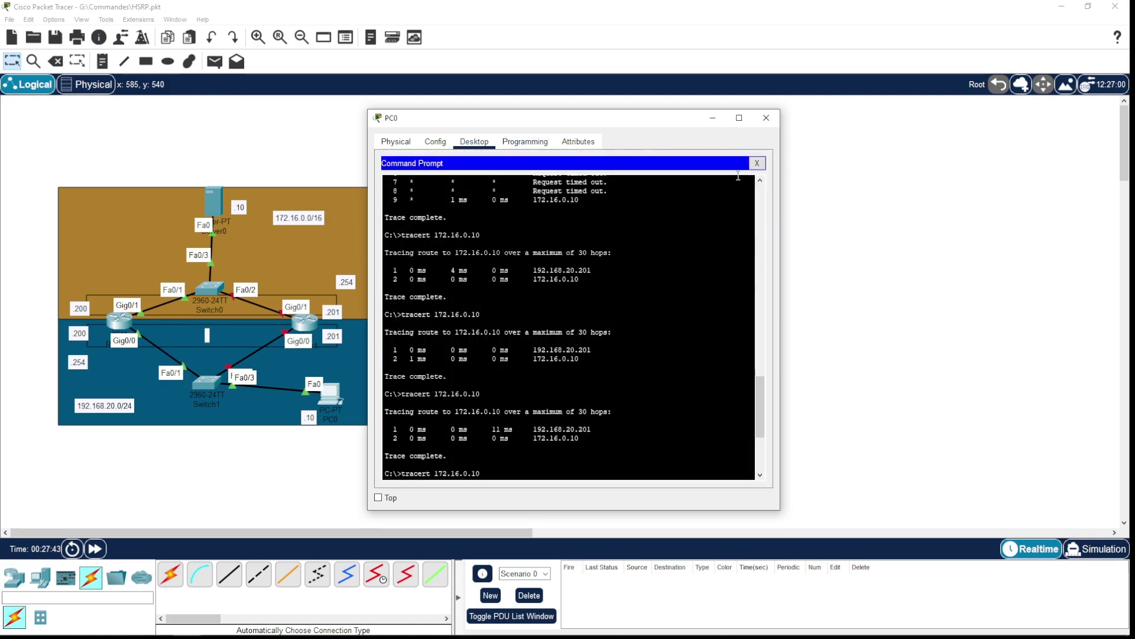
click(757, 163)
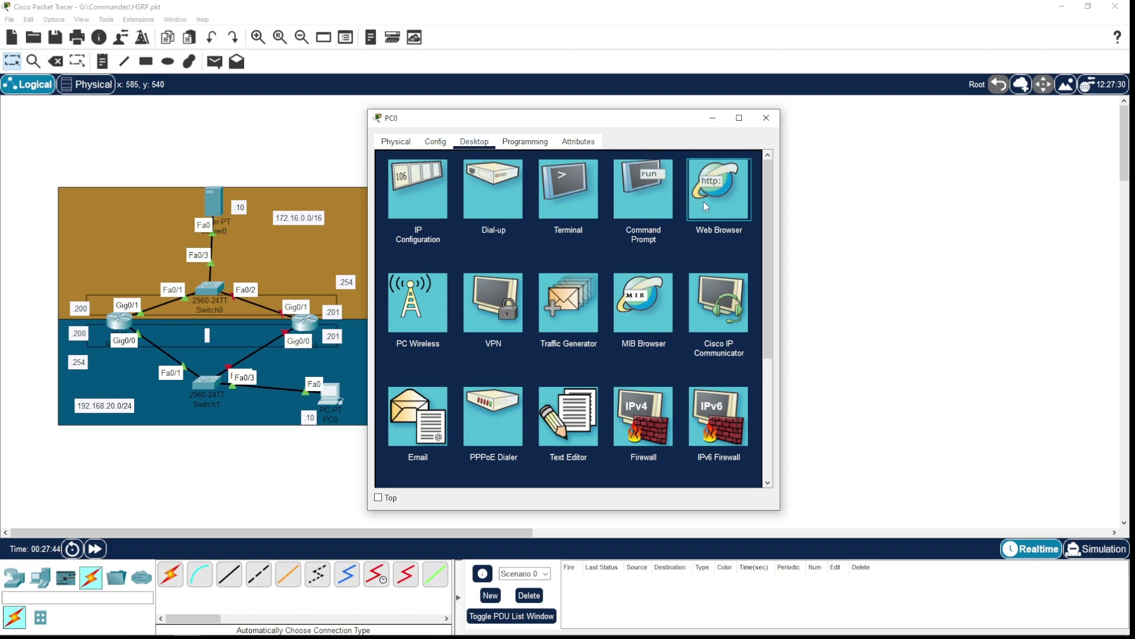
click(744, 205)
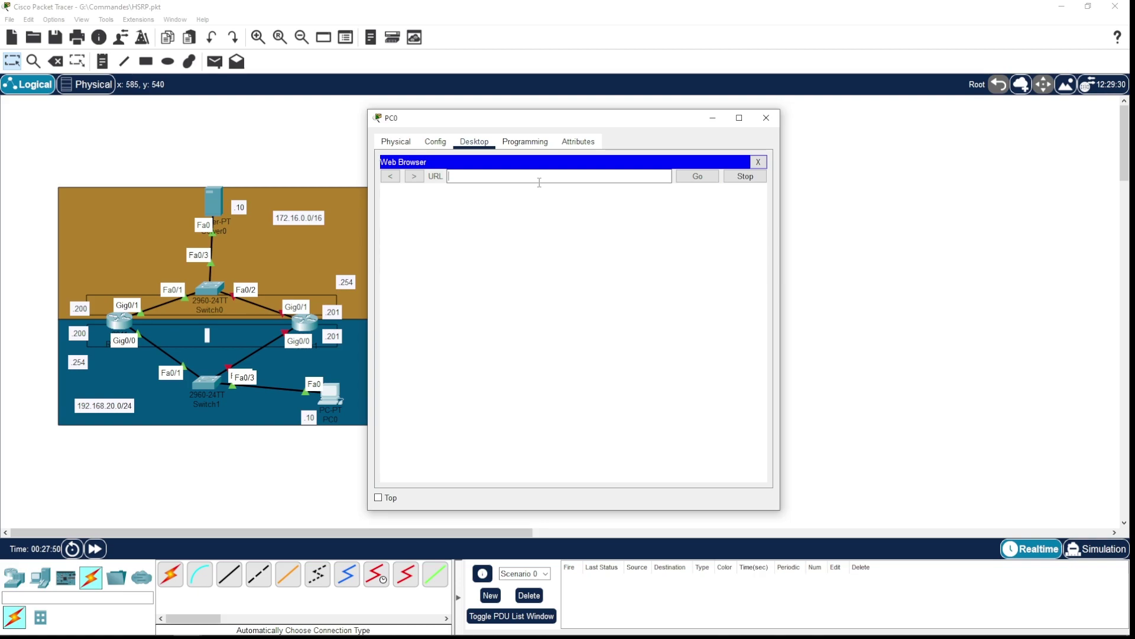
text(172.16.0.10)
key(Return)
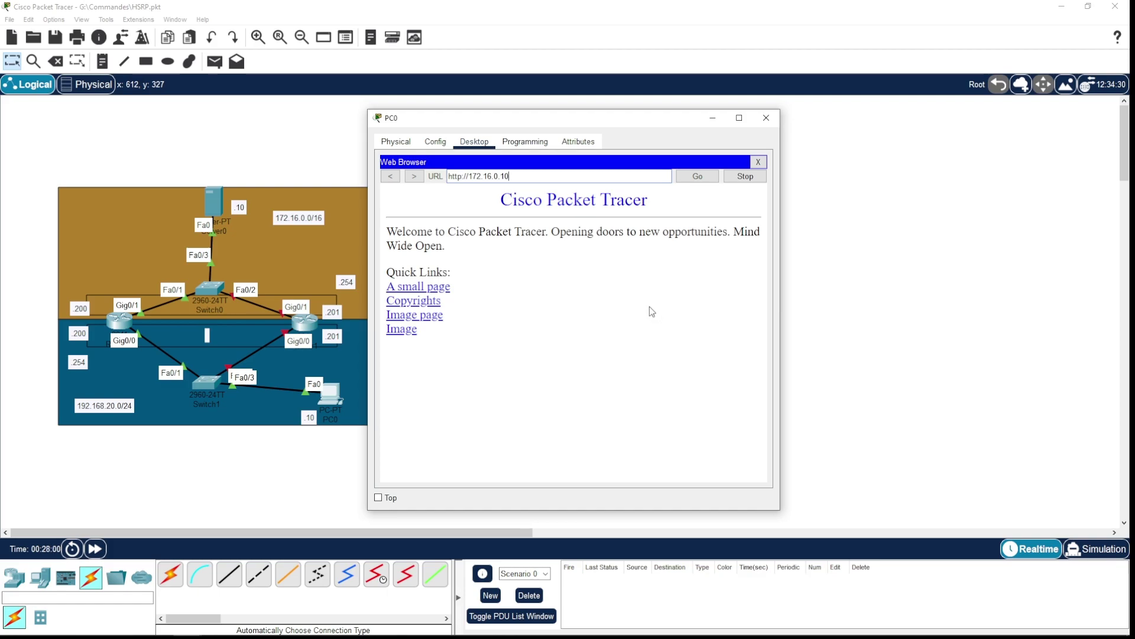
Minimize PC0's window, power off Router0 and power Router1 back on from their physical device views.
click(710, 119)
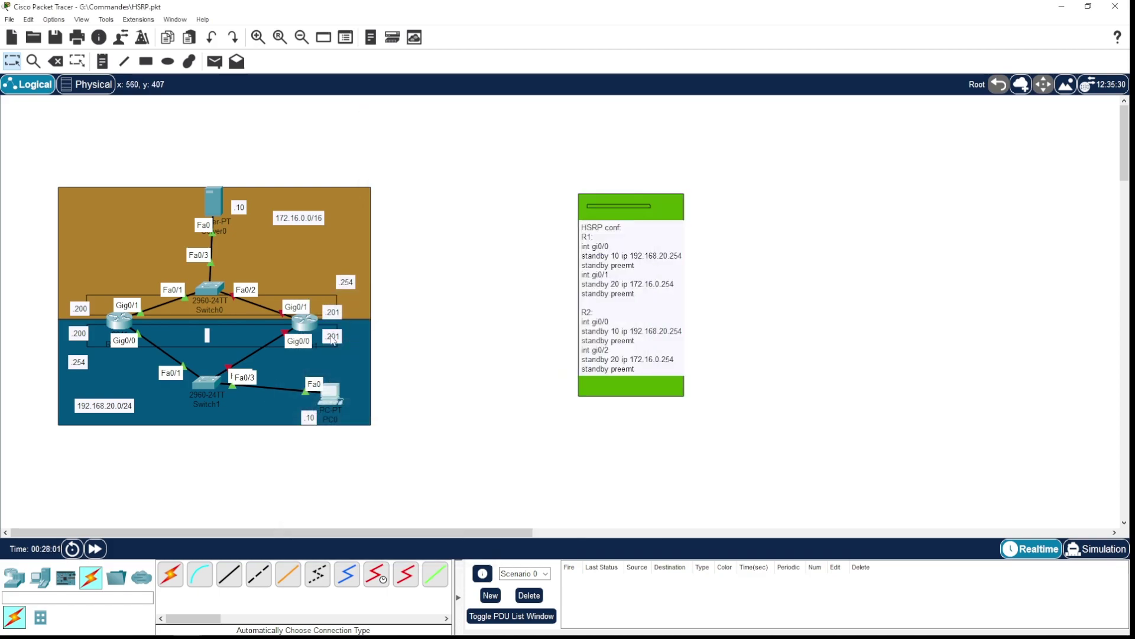
click(315, 323)
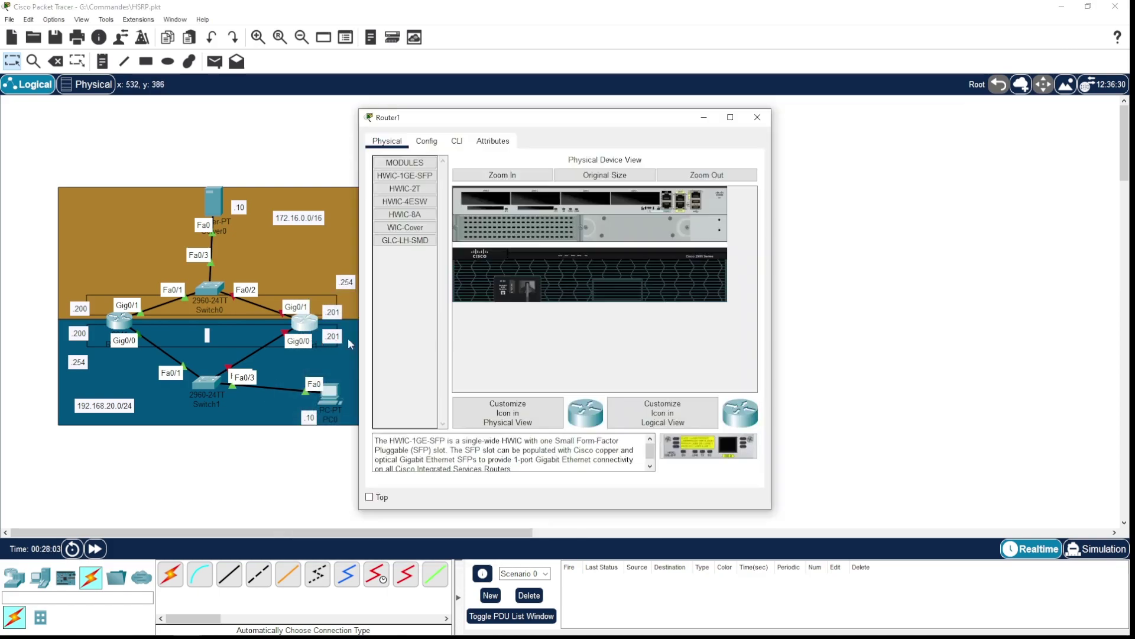
click(128, 320)
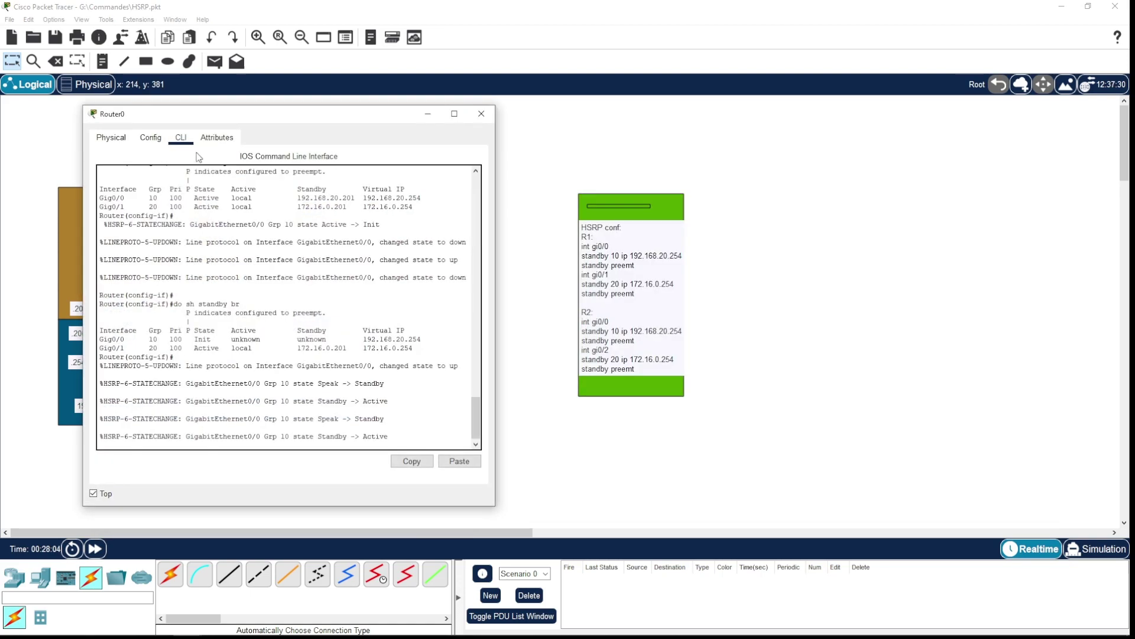
click(151, 138)
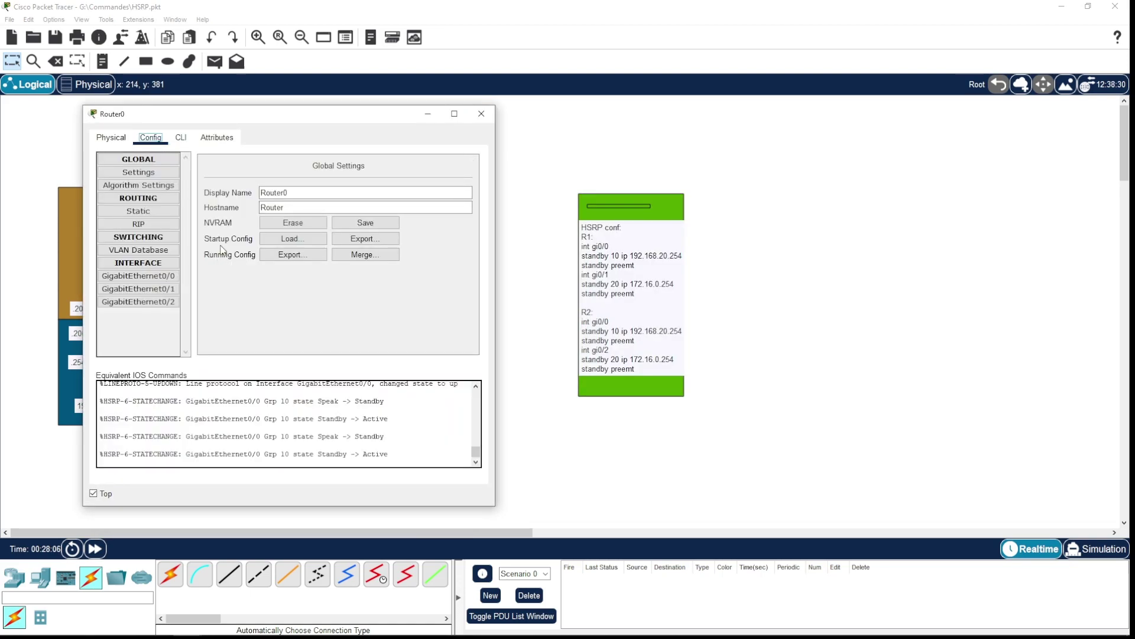
click(112, 137)
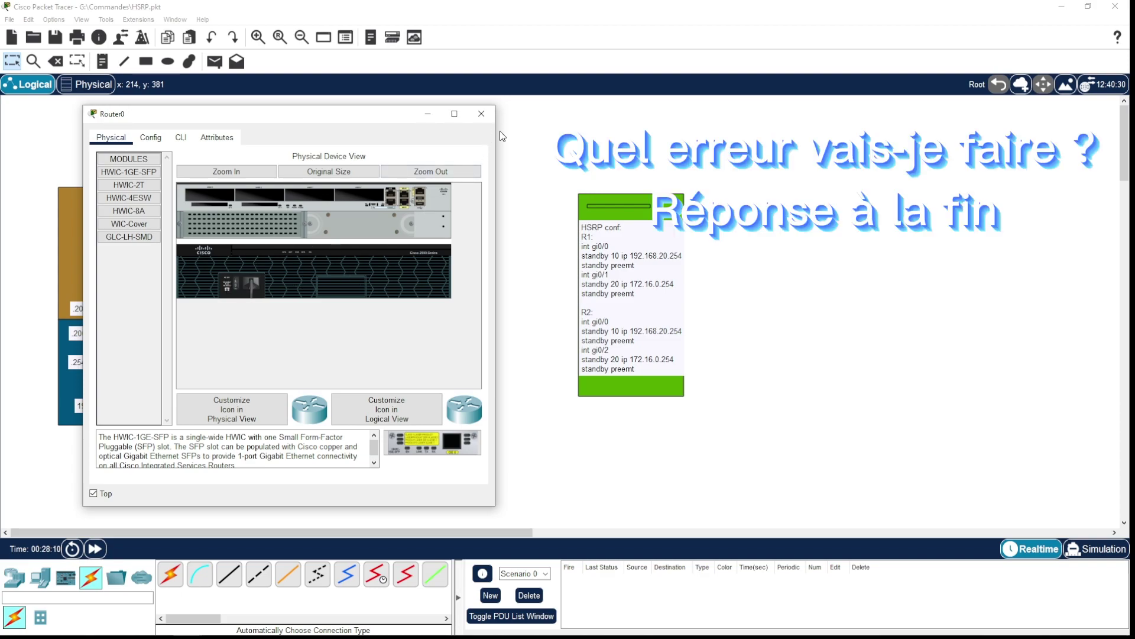
click(482, 114)
click(304, 331)
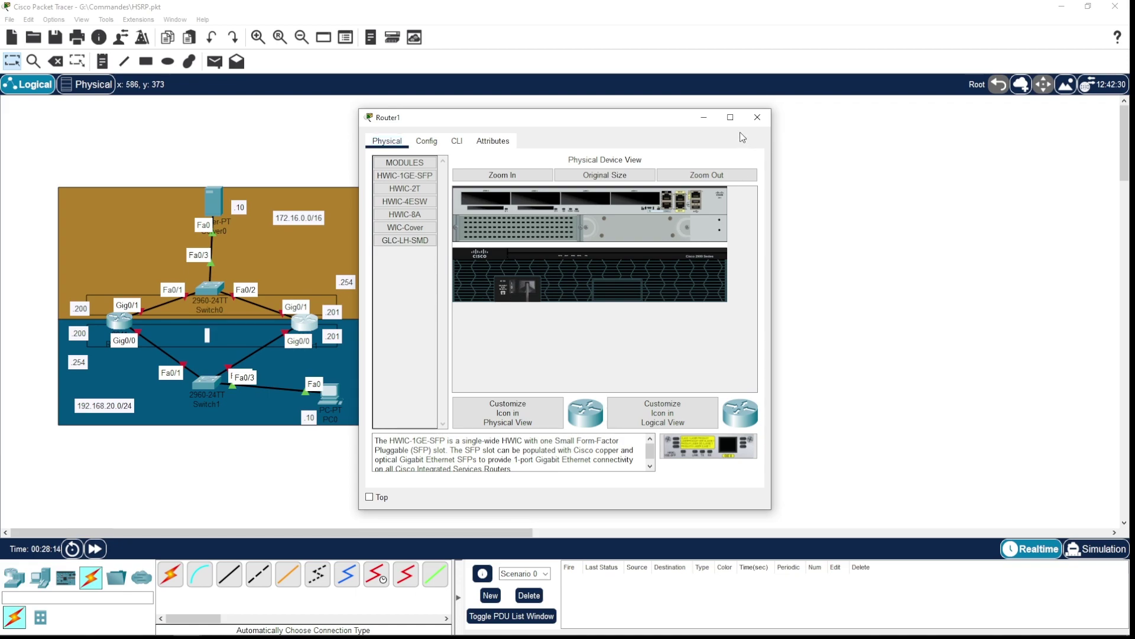
click(756, 117)
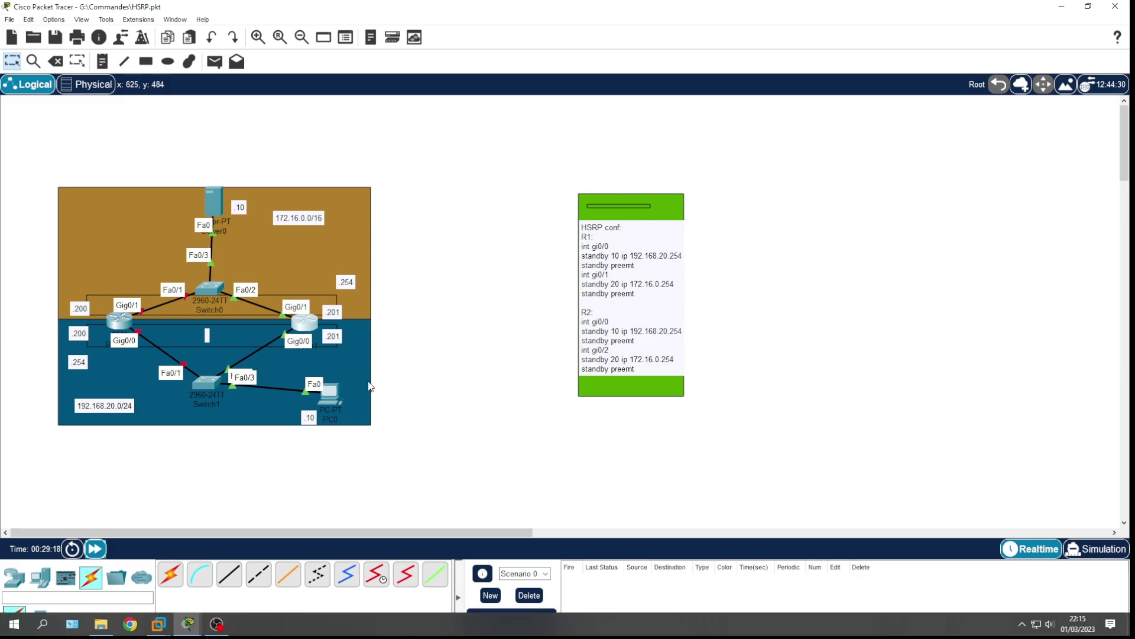
click(330, 393)
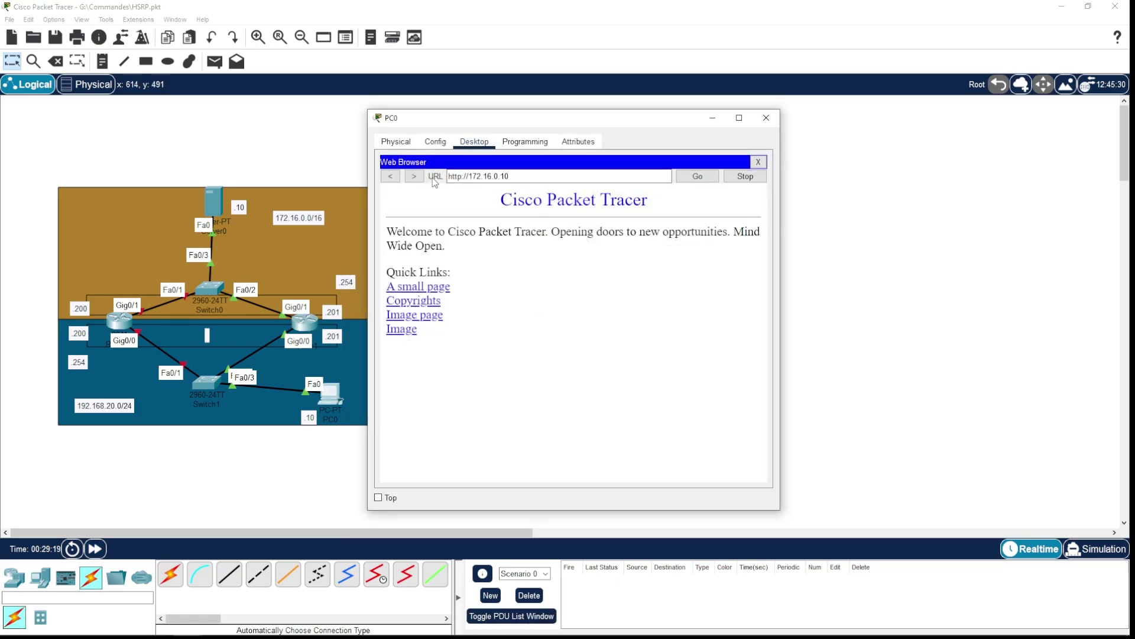
click(657, 176)
click(698, 177)
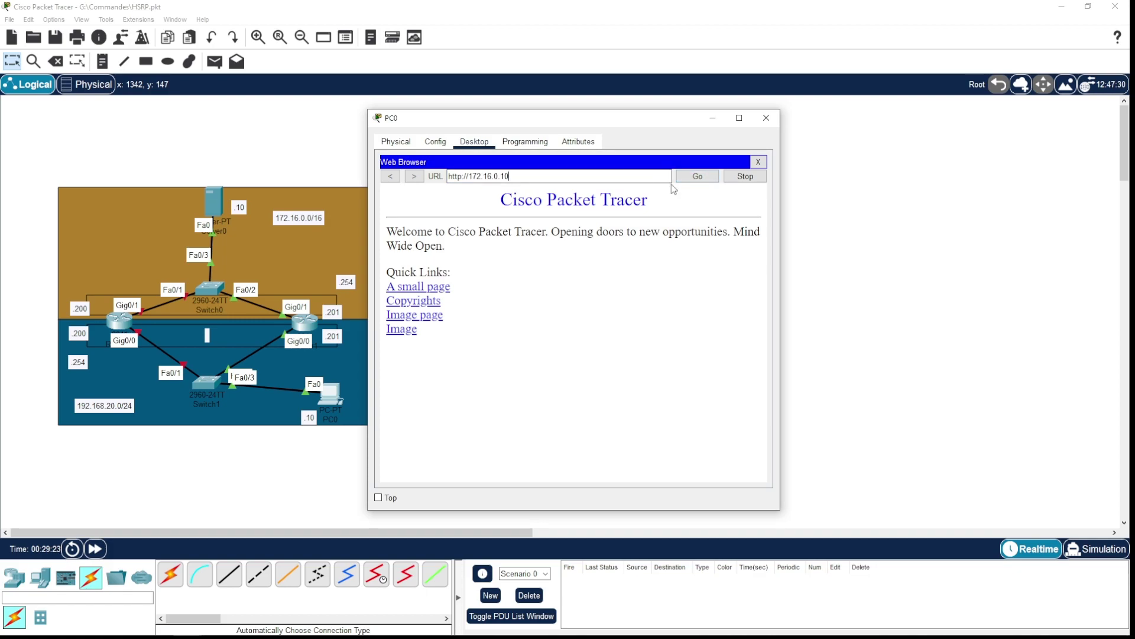
click(622, 179)
Restart PC0's web browser and load 172.16.0.10 twice with Router0 powered off to test failover through Router1.
click(758, 161)
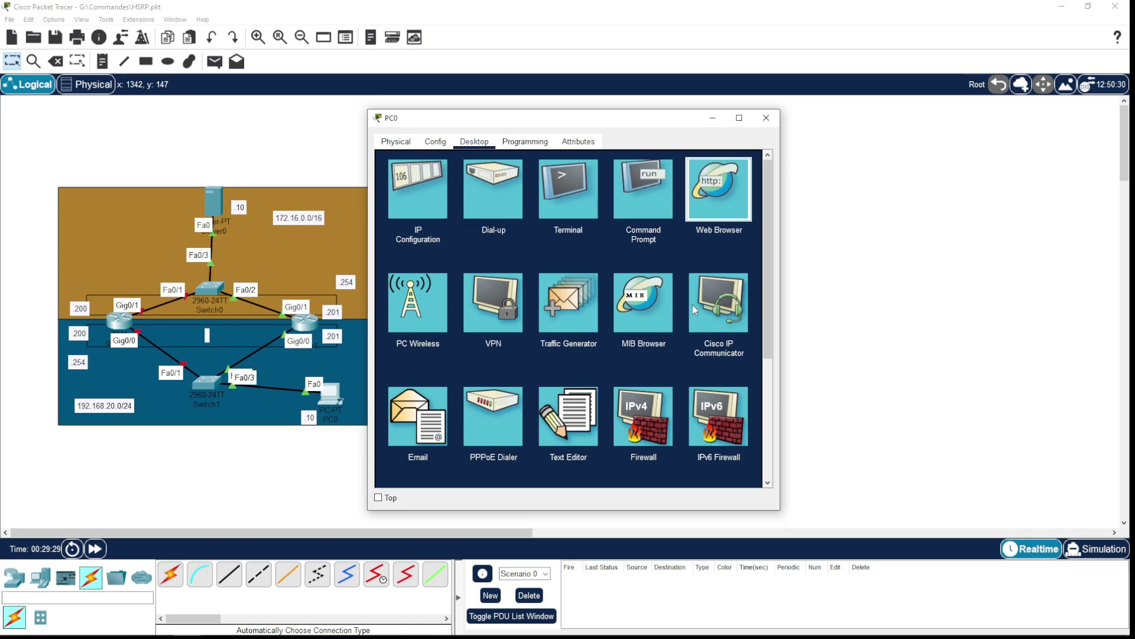
key(Return)
click(620, 177)
text(172.16.0.)
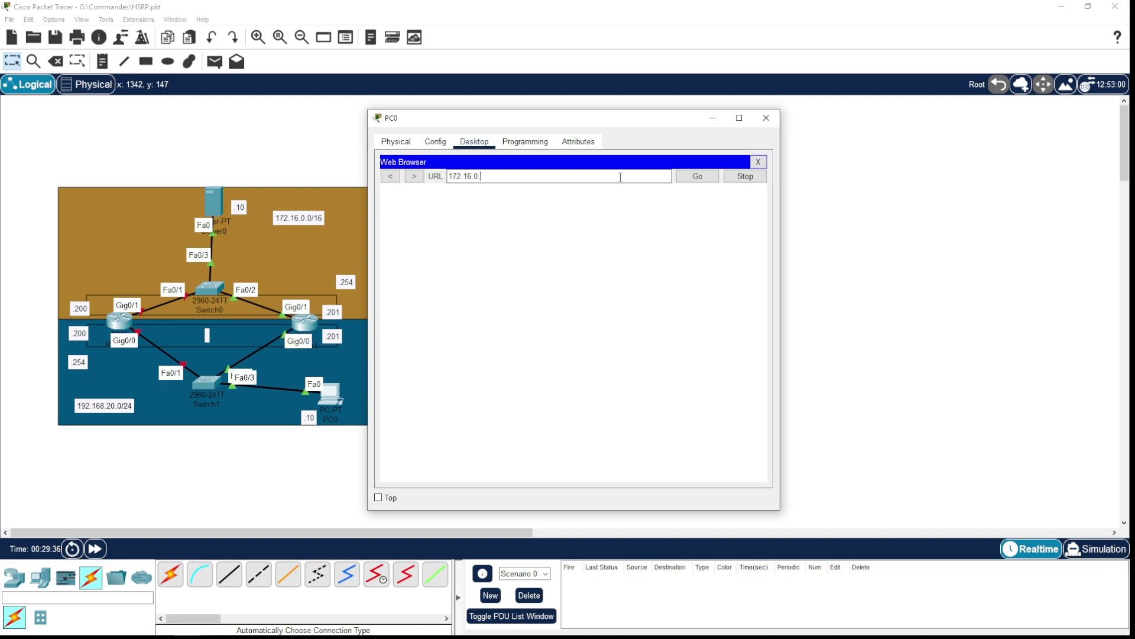
text(10)
key(Return)
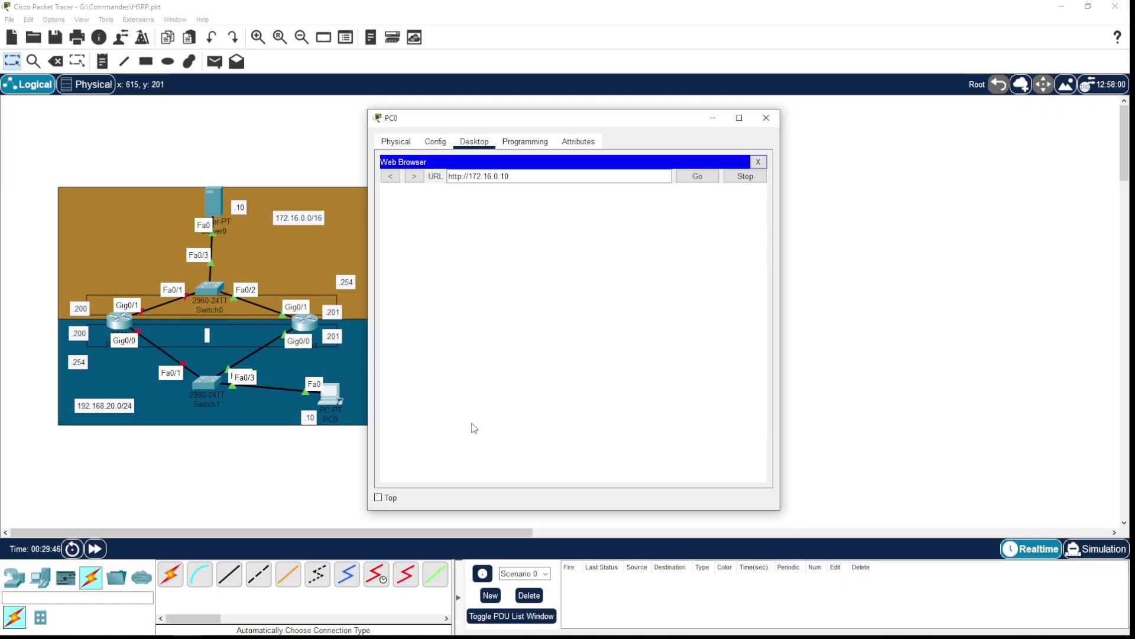
click(709, 179)
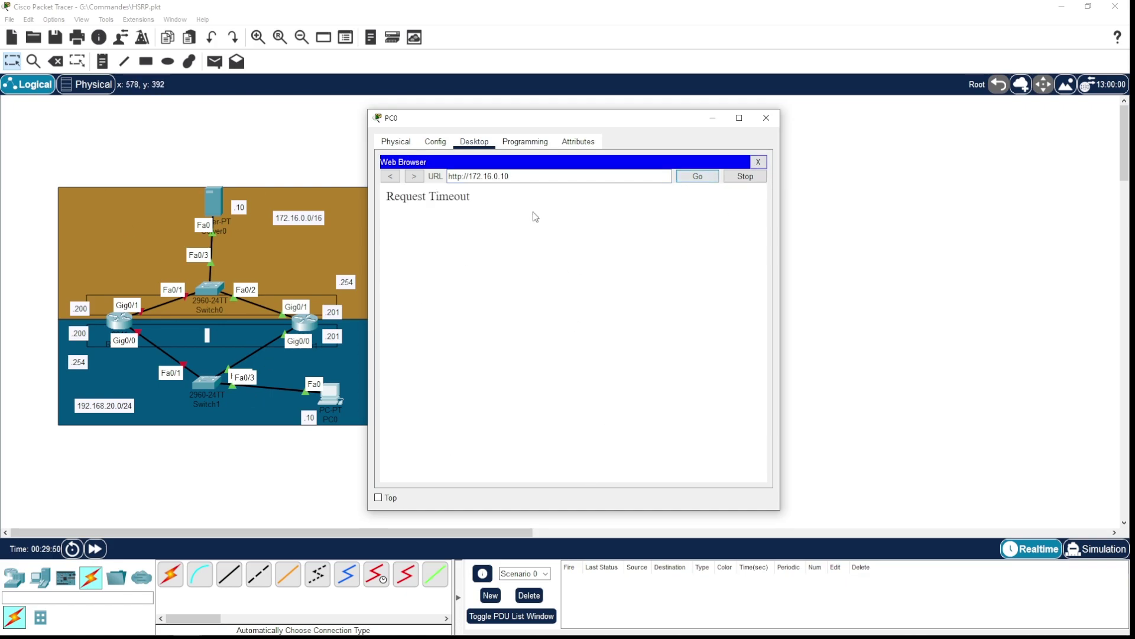
Check in Router1's command line interface that the router has finished booting, and close its window.
click(301, 324)
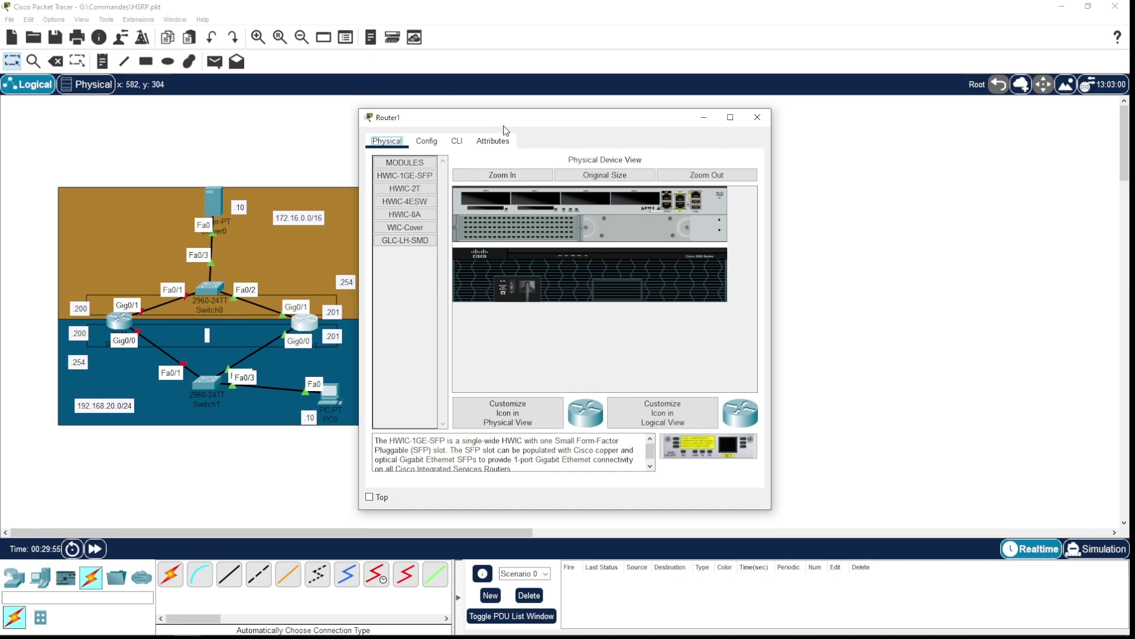
click(458, 141)
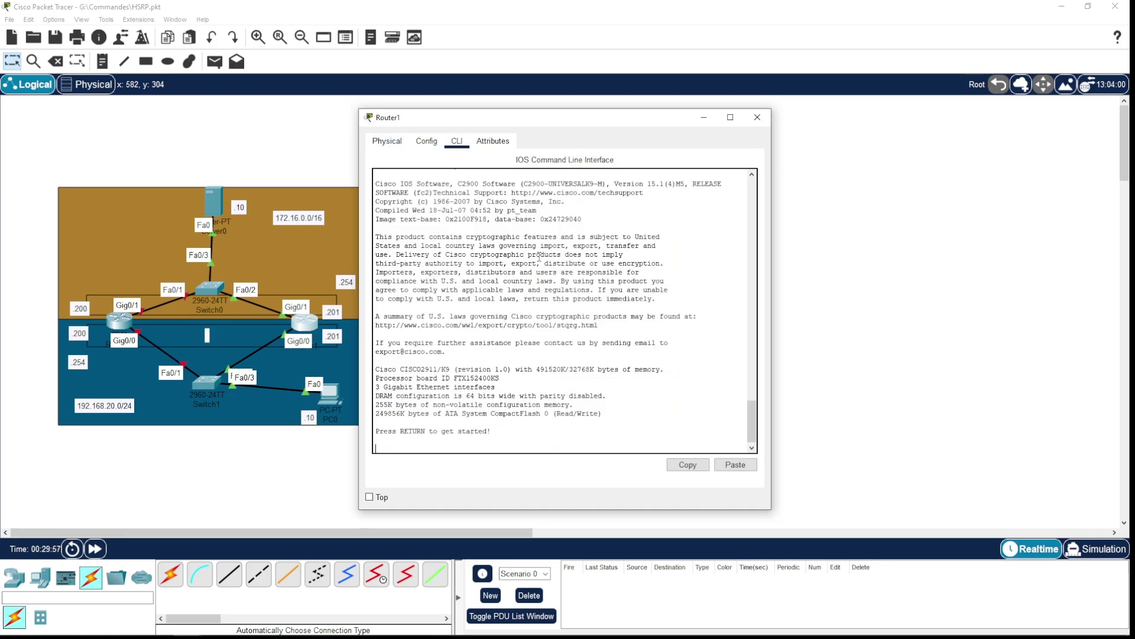
key(Return)
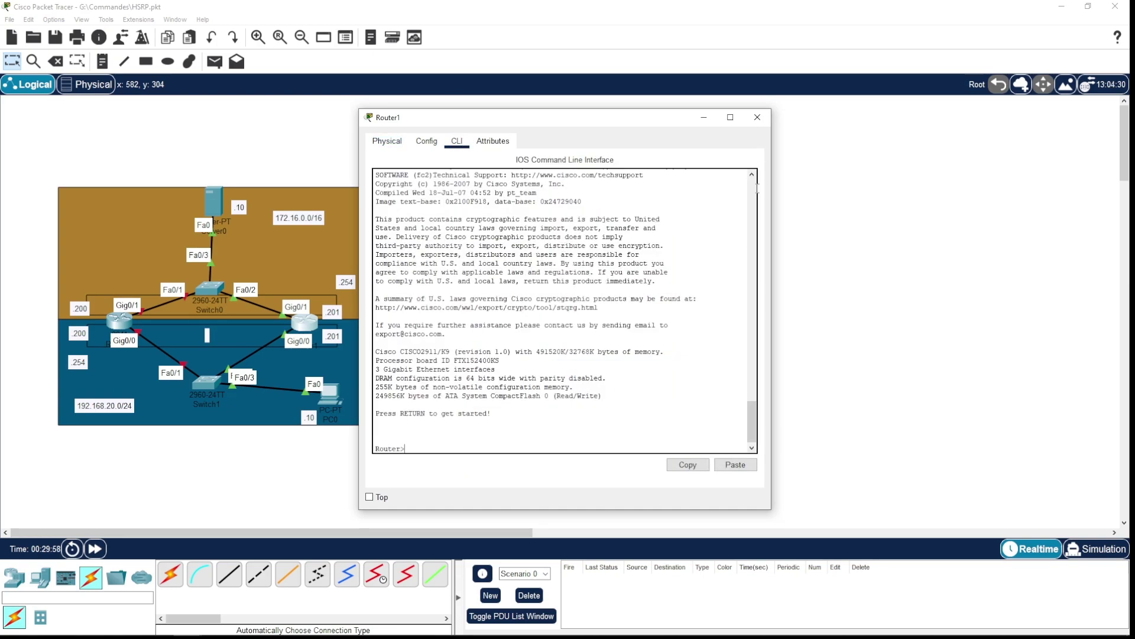
click(757, 118)
Change the URL scheme in PC0's web browser to https and copy the address 172.16.0.10 from it.
click(337, 400)
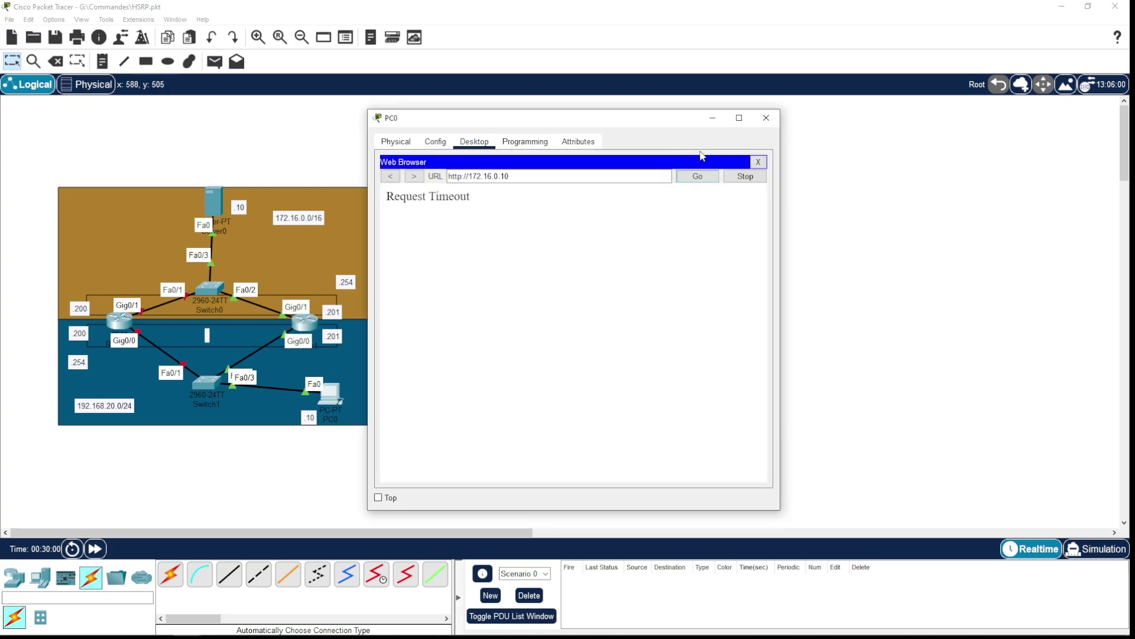
triple_click(596, 176)
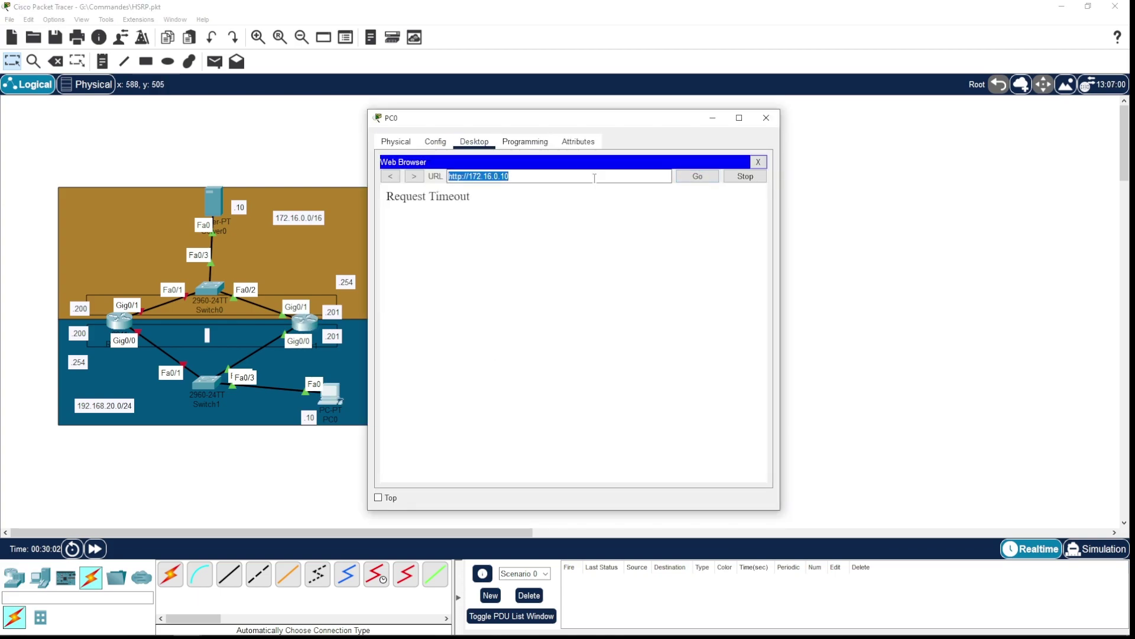
click(461, 178)
text(s)
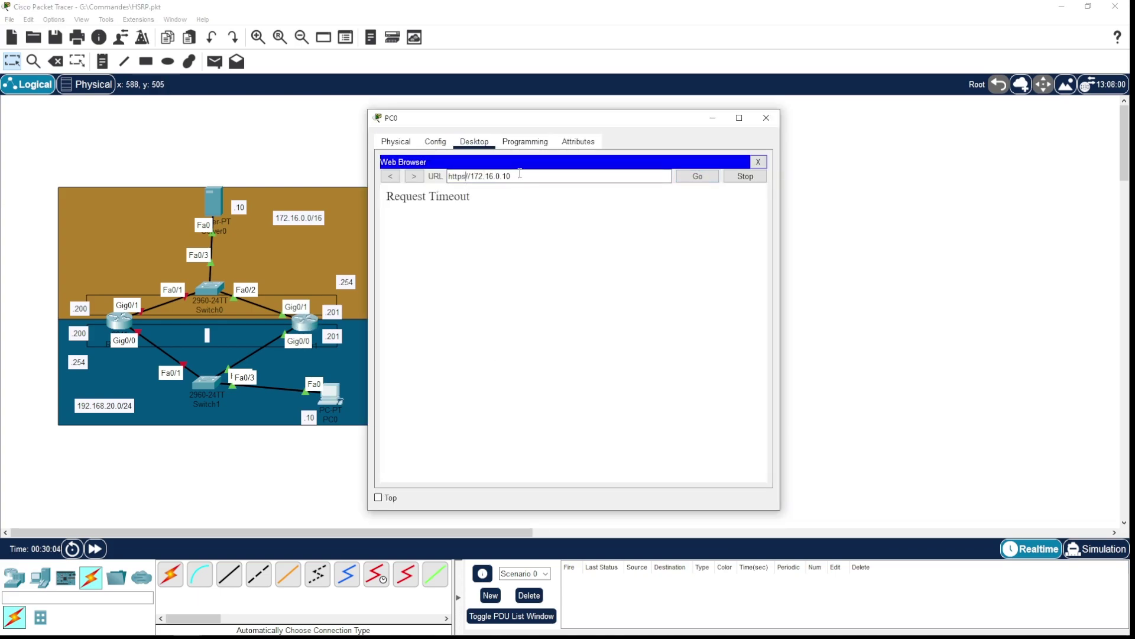
click(520, 173)
shift+click(476, 179)
drag(520, 177, 473, 177)
key(ctrl+c)
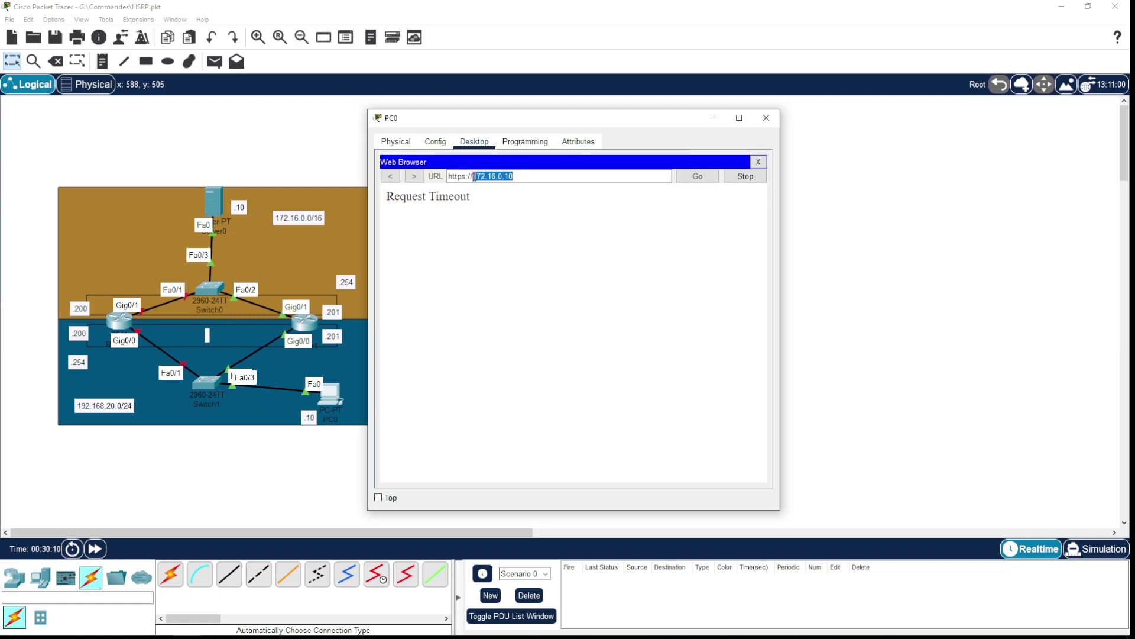
Restart PC0's web browser and load the copied address 172.16.0.10.
click(758, 162)
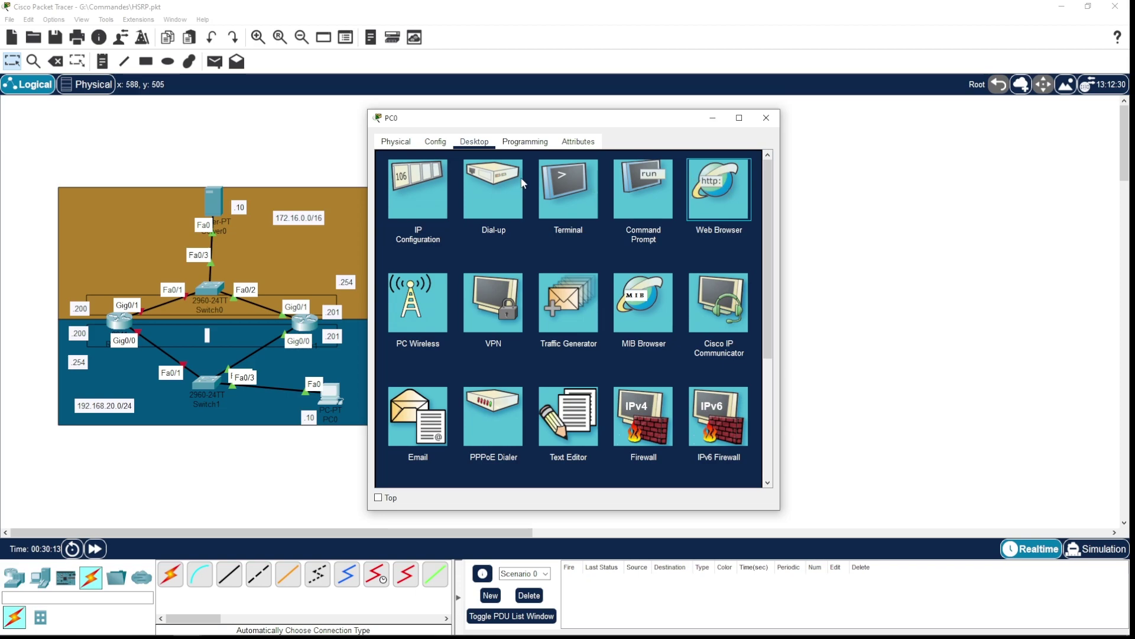
key(Return)
click(523, 174)
key(ctrl+v)
key(Return)
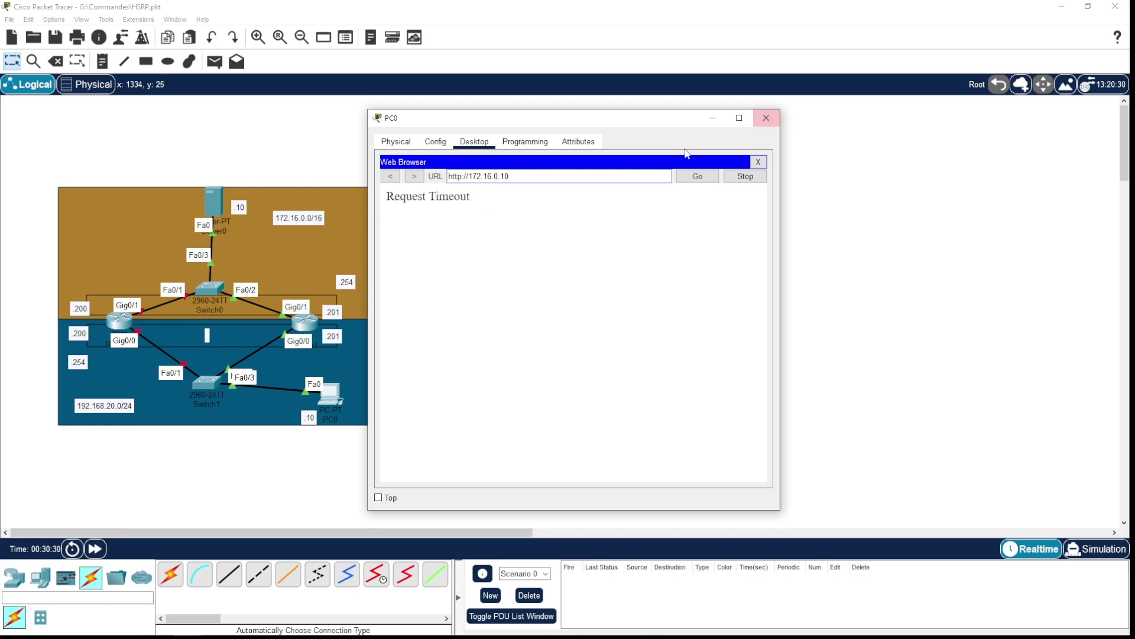
Run tracert 172.16.0.10 from PC0's command prompt with Router0 powered off, and close PC0's window.
click(528, 144)
click(482, 145)
click(758, 162)
click(646, 192)
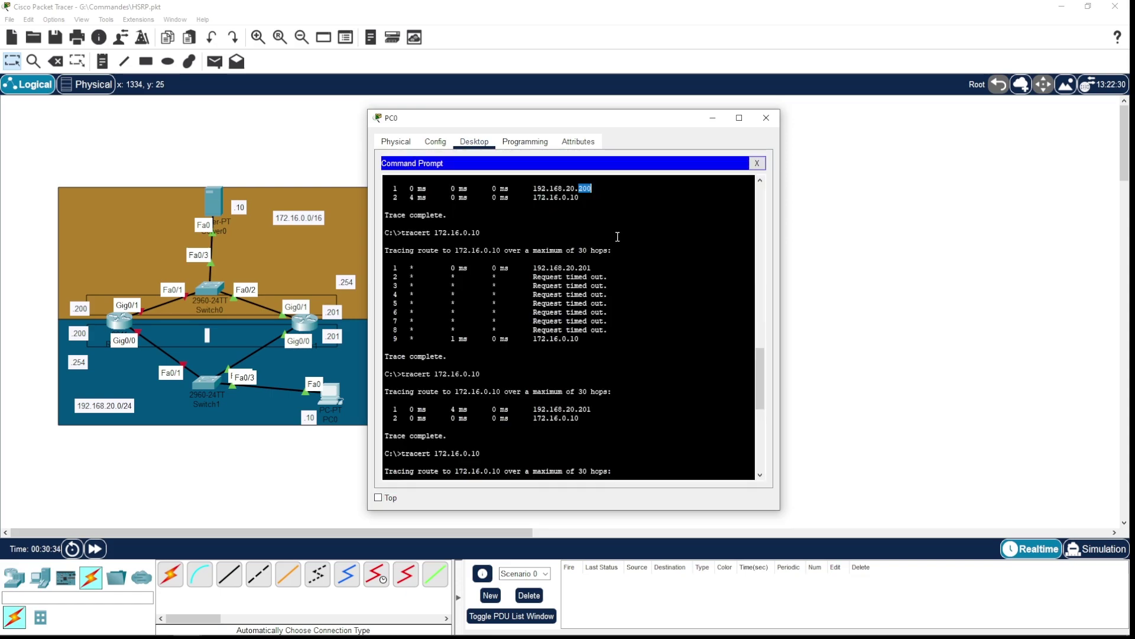
key(Up)
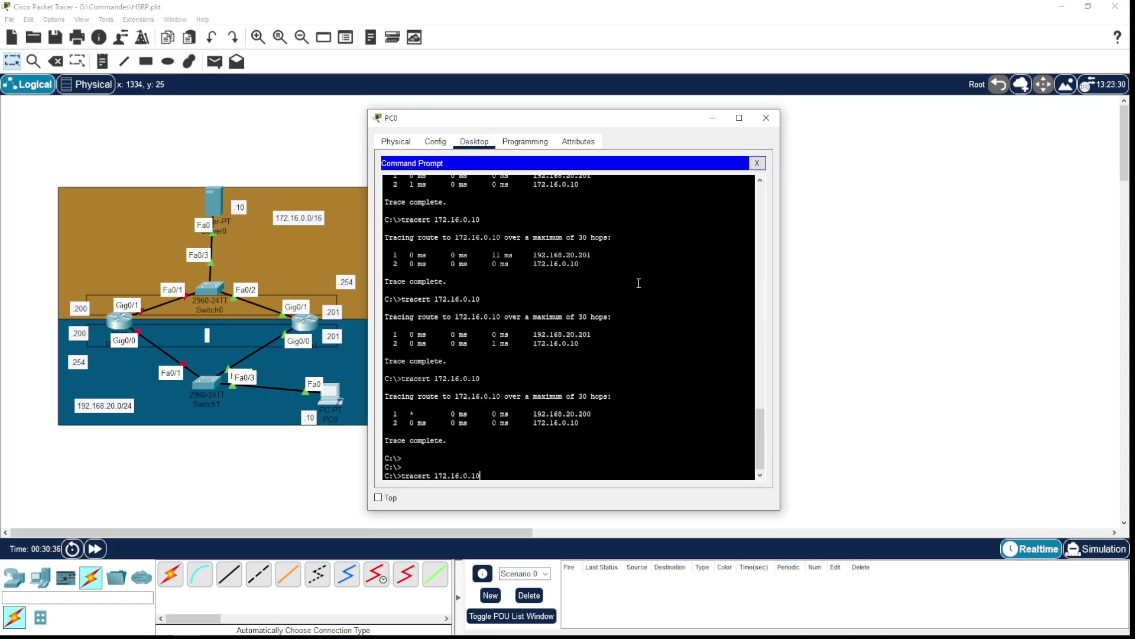
key(Return)
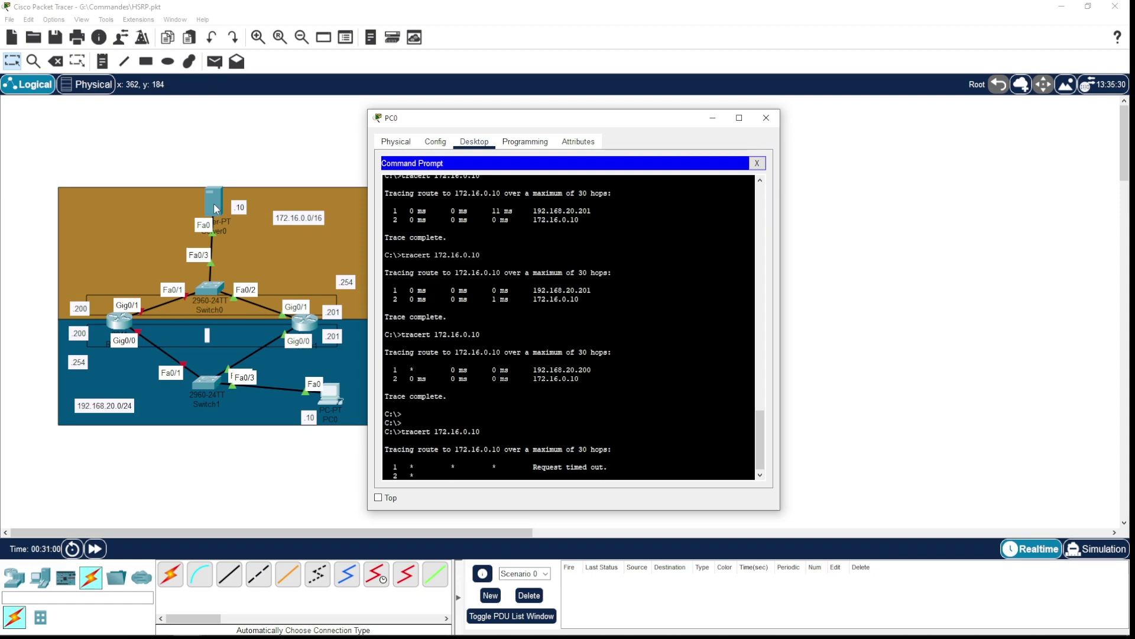
click(767, 118)
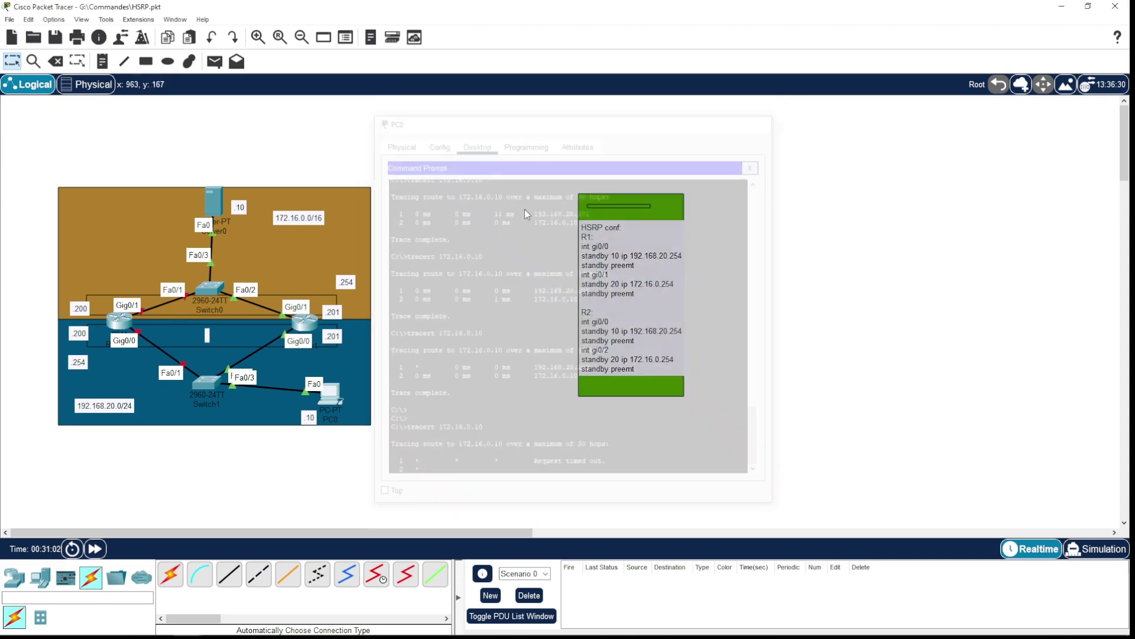
Enter privileged mode in Router1's command line interface and list the full running configuration with sh run.
mouse_move(307, 329)
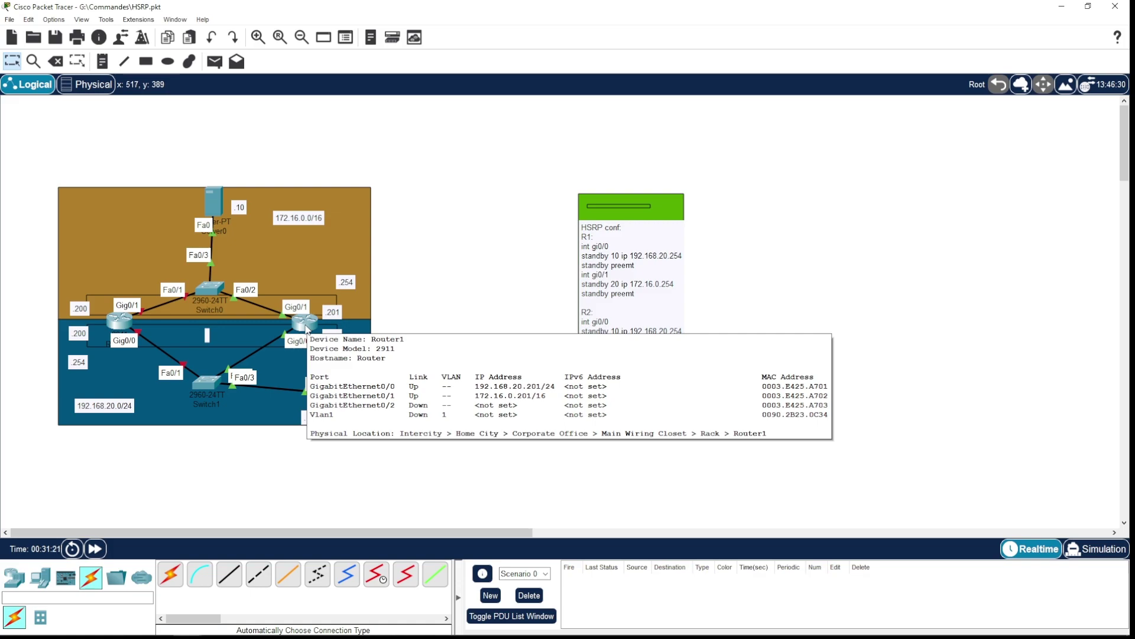
click(305, 324)
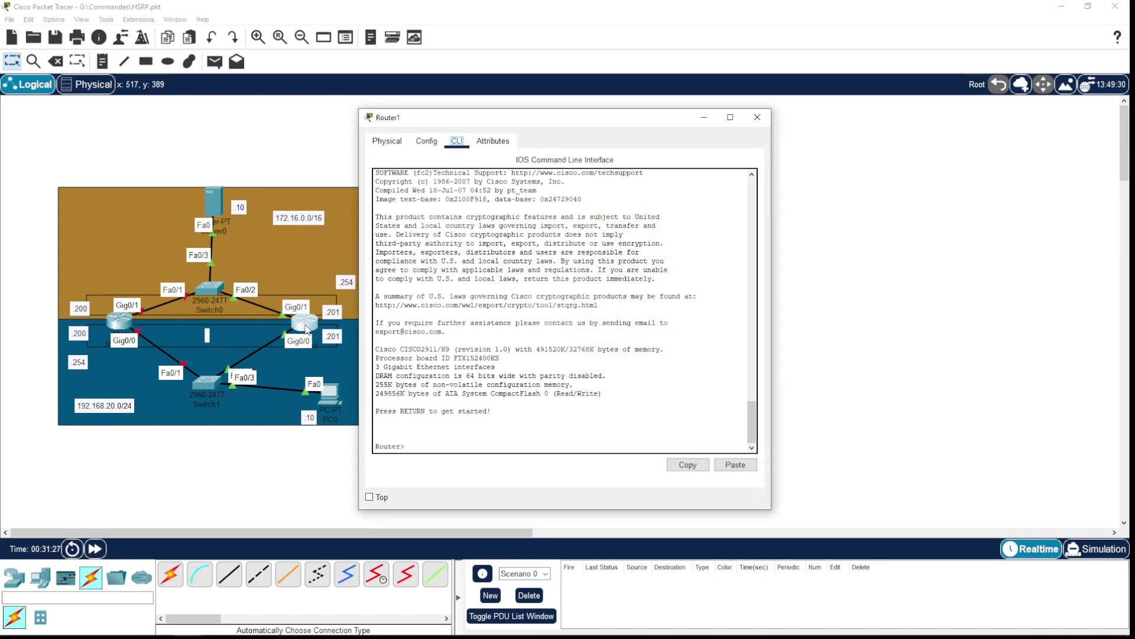
key(Return)
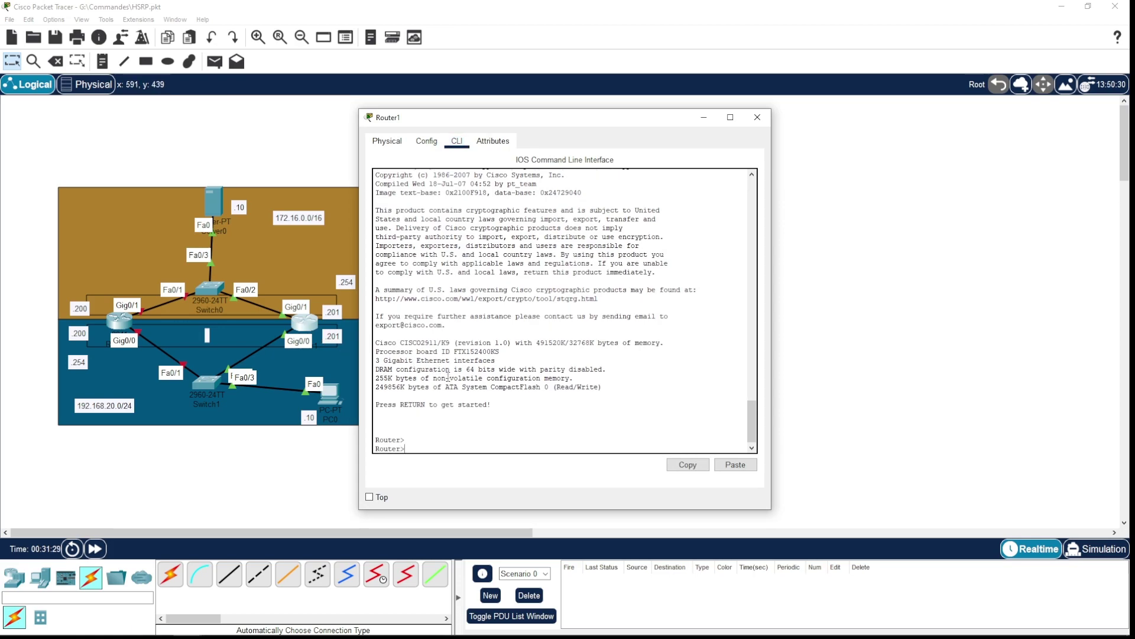
text(en)
key(Return)
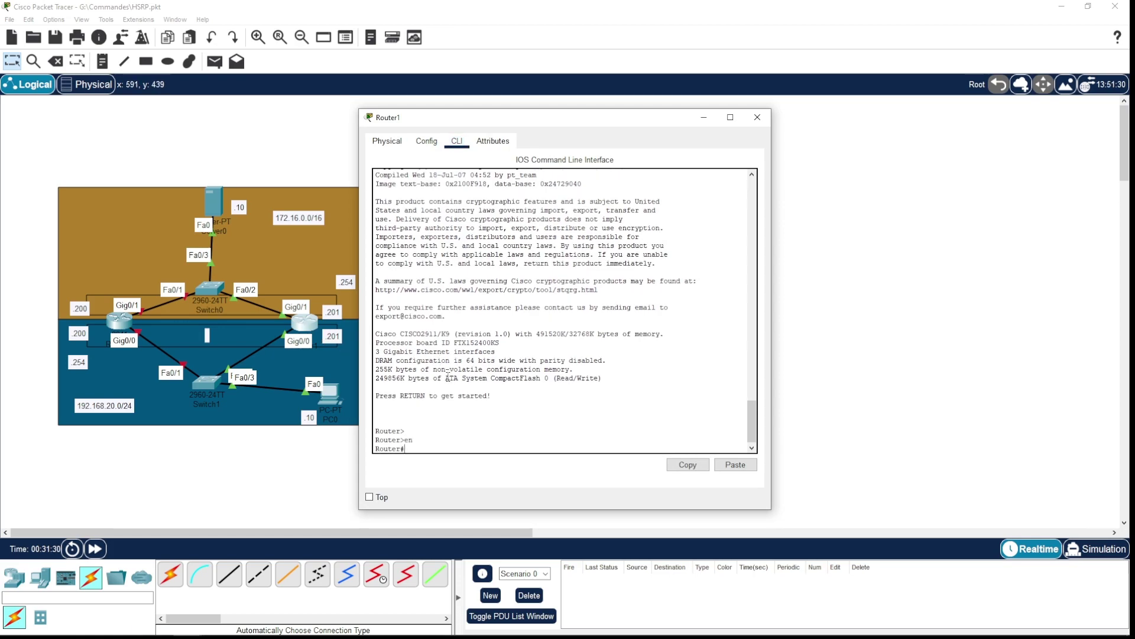
text(sh run)
key(Return)
key(space)
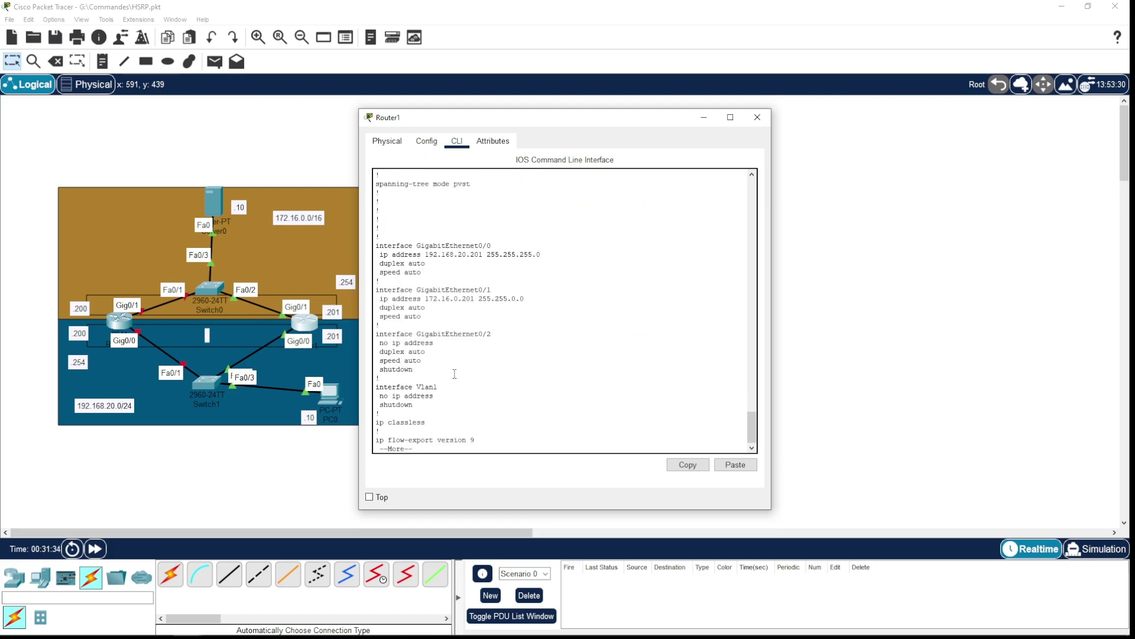
key(space)
Examine Router1's running configuration for the HSRP standby settings on GigabitEthernet0/0 and GigabitEthernet0/1.
scroll(459, 374, up, 3)
scroll(464, 374, down, 3)
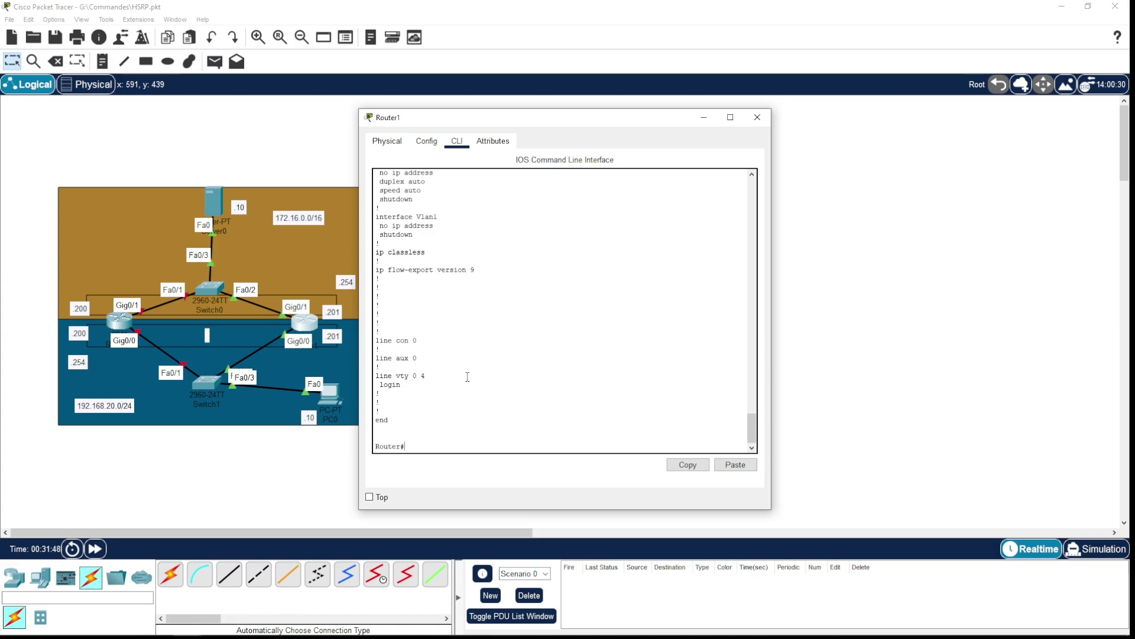
scroll(467, 377, up, 4)
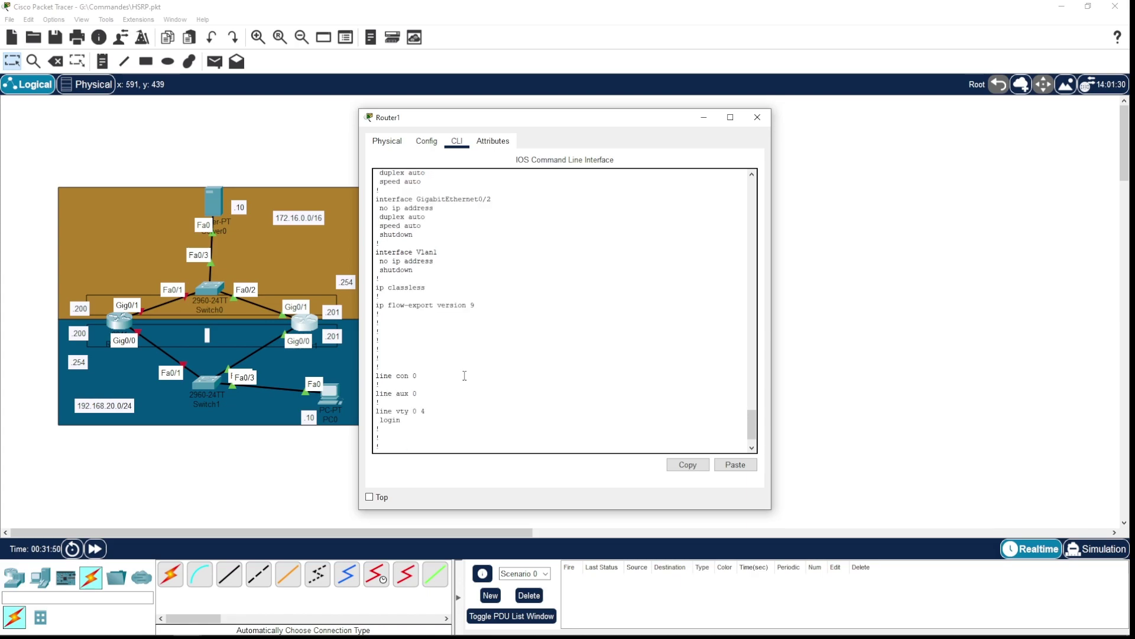
scroll(473, 394, up, 3)
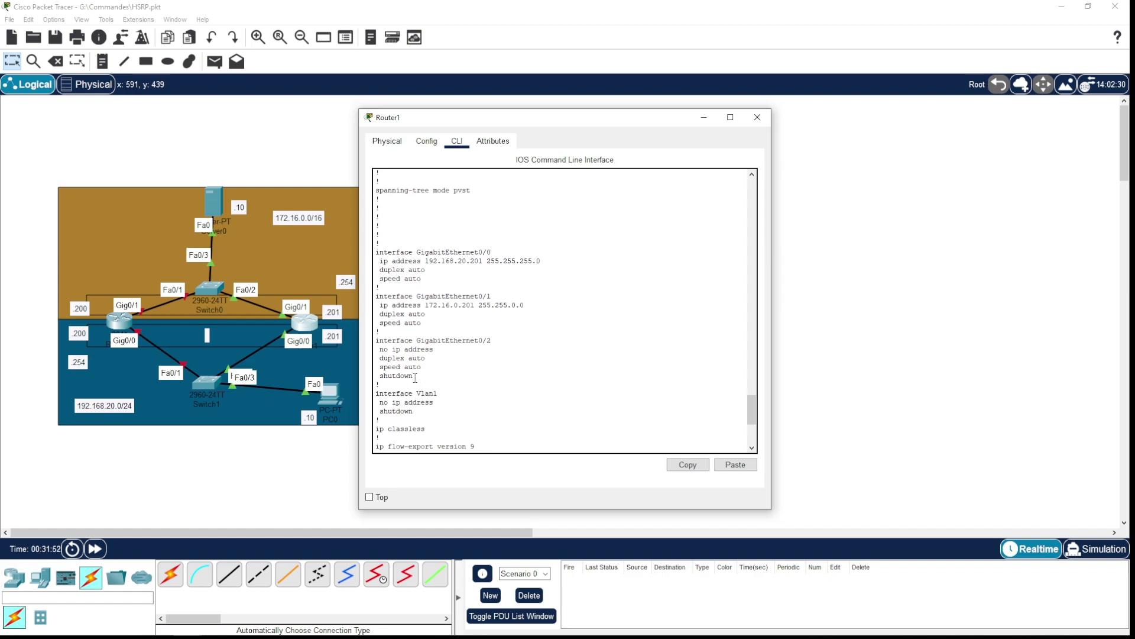
scroll(482, 306, up, 7)
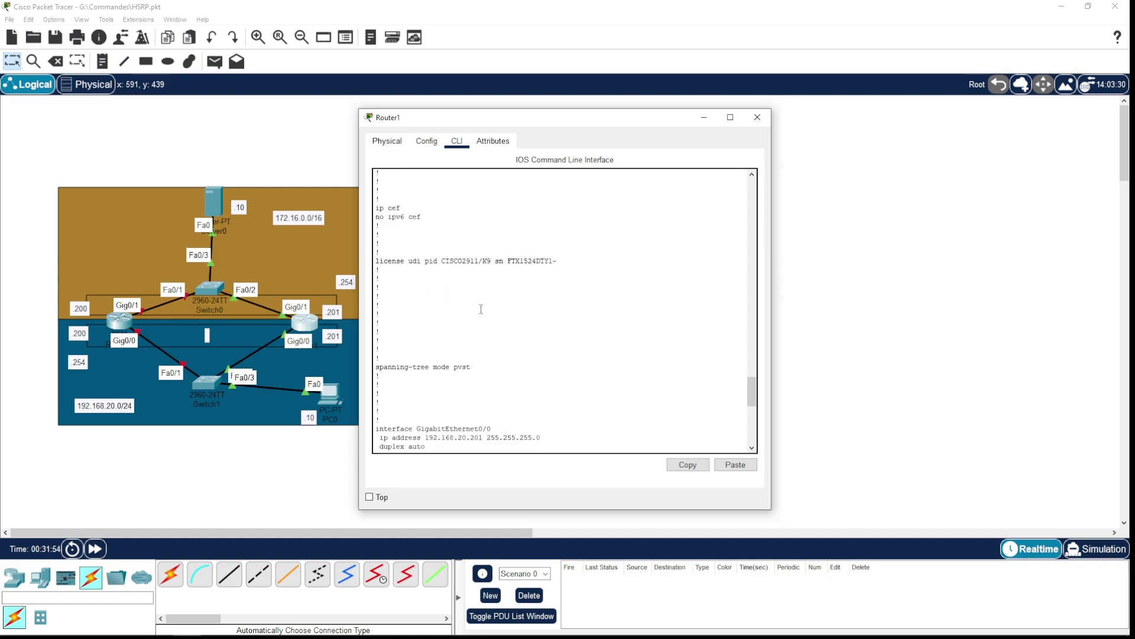
scroll(482, 309, up, 4)
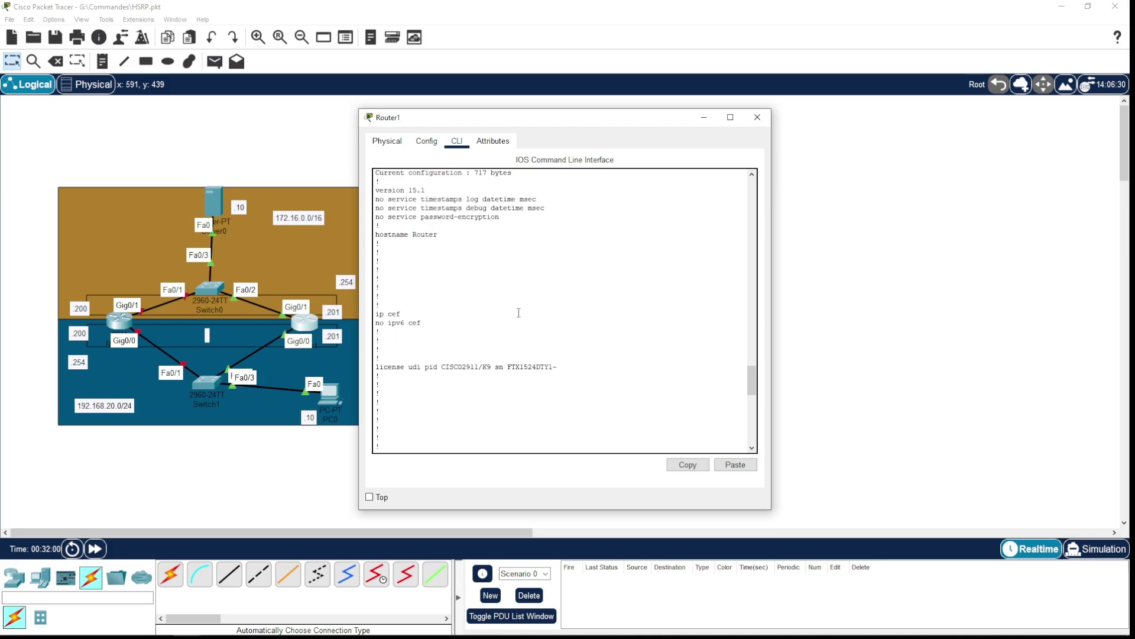
scroll(571, 252, up, 2)
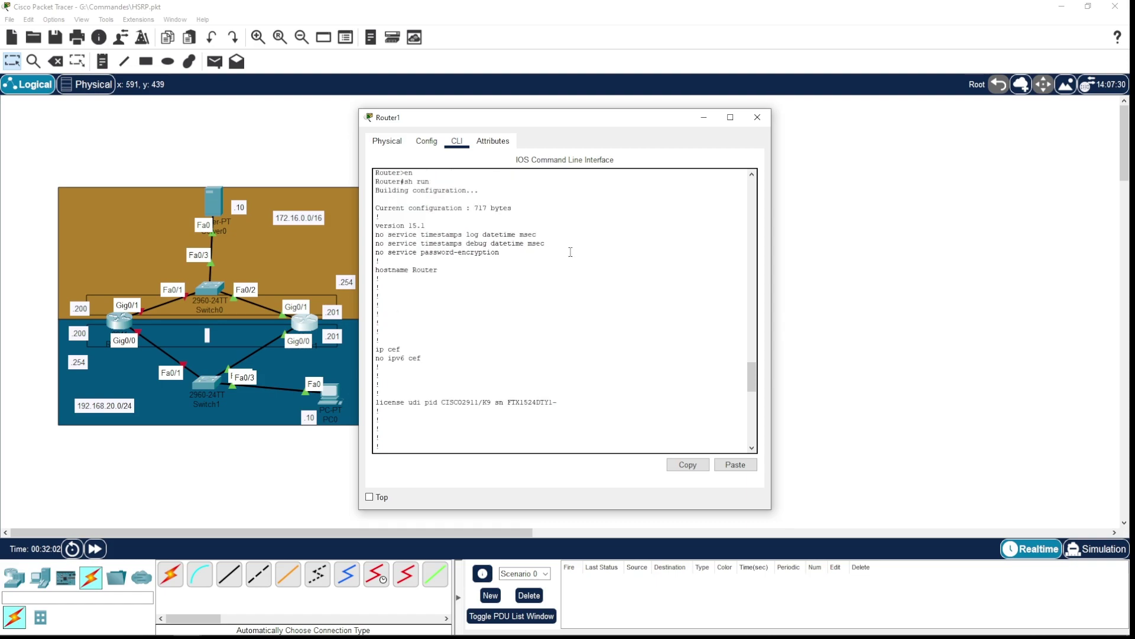